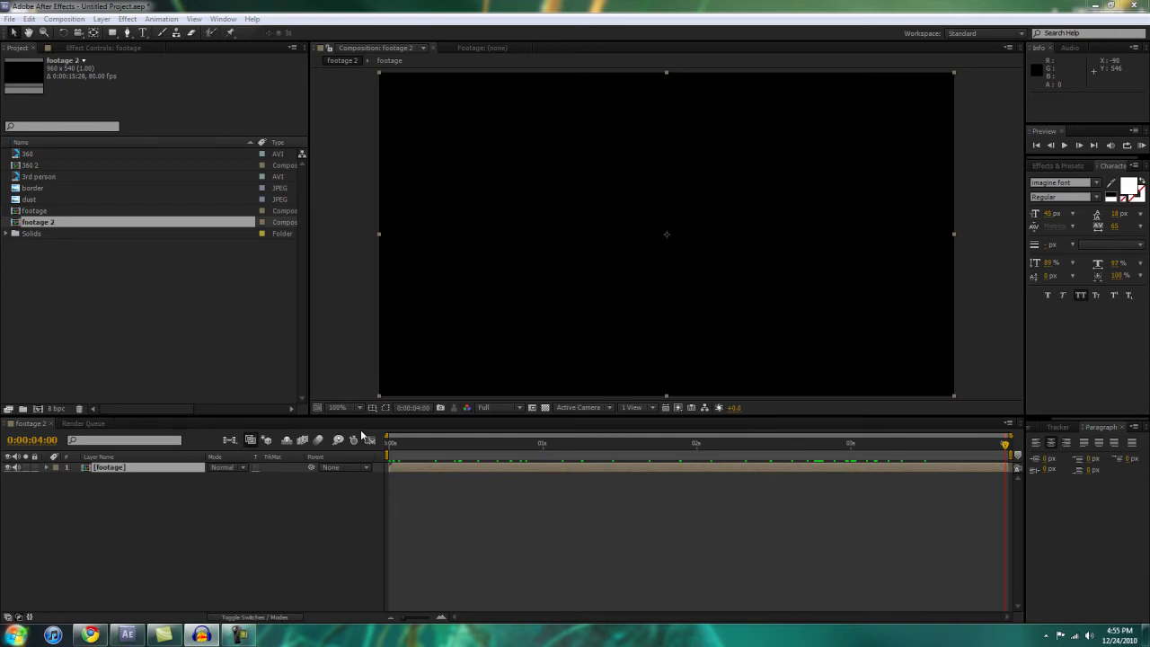
# Go to frame 0:00:00:48 and add an adjustment layer above the footage layer, renamed CC.
pyautogui.rightClick(216, 546)
pyautogui.click(164, 496)
pyautogui.moveTo(394, 444); pyautogui.dragTo(479, 442)
pyautogui.rightClick(476, 384)
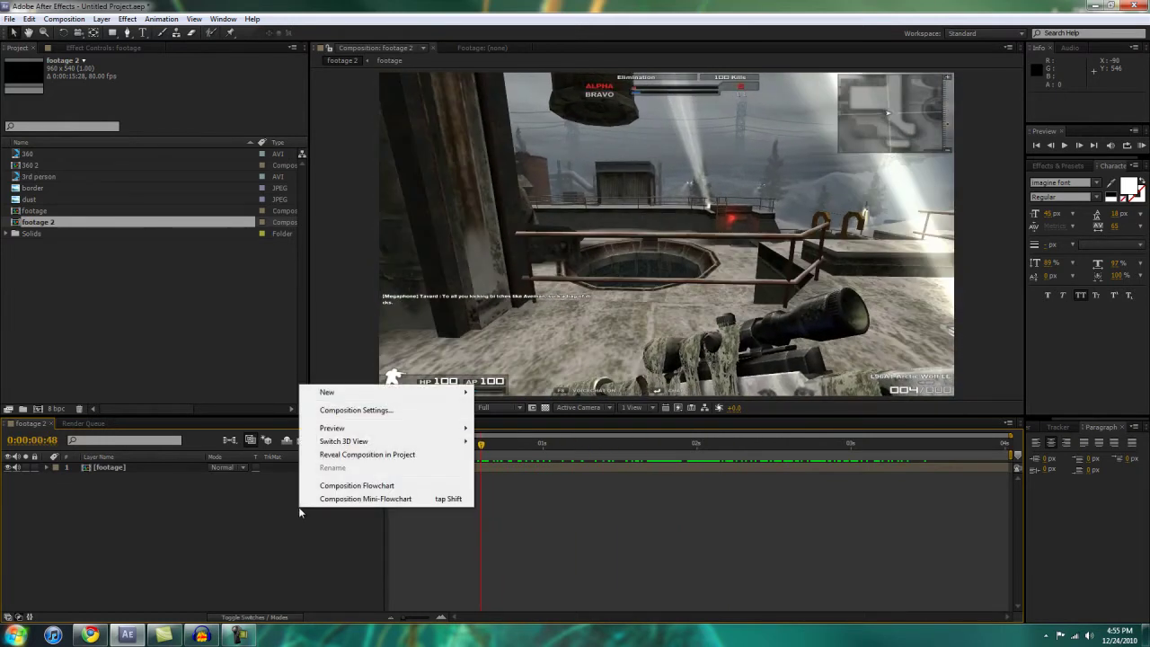
pyautogui.moveTo(460, 396)
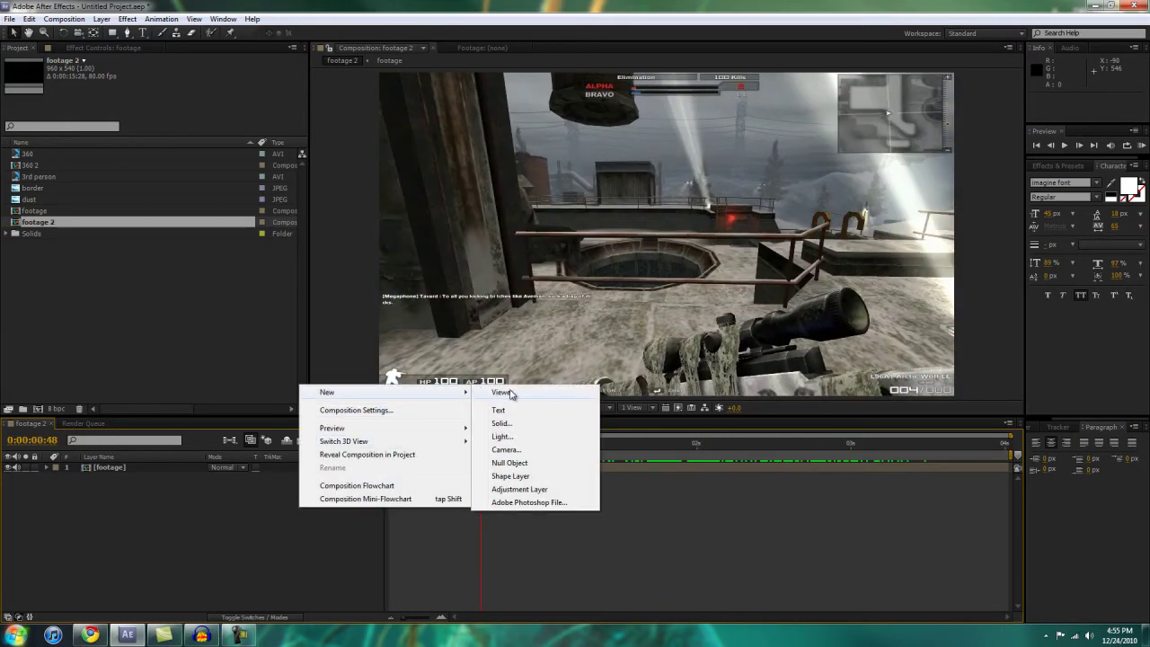
pyautogui.click(542, 489)
pyautogui.rightClick(126, 467)
pyautogui.click(165, 467)
pyautogui.write('CC')
pyautogui.press('Return')
# Apply the Tint, Levels and Curves color correction effects to the CC adjustment layer.
pyautogui.click(126, 19)
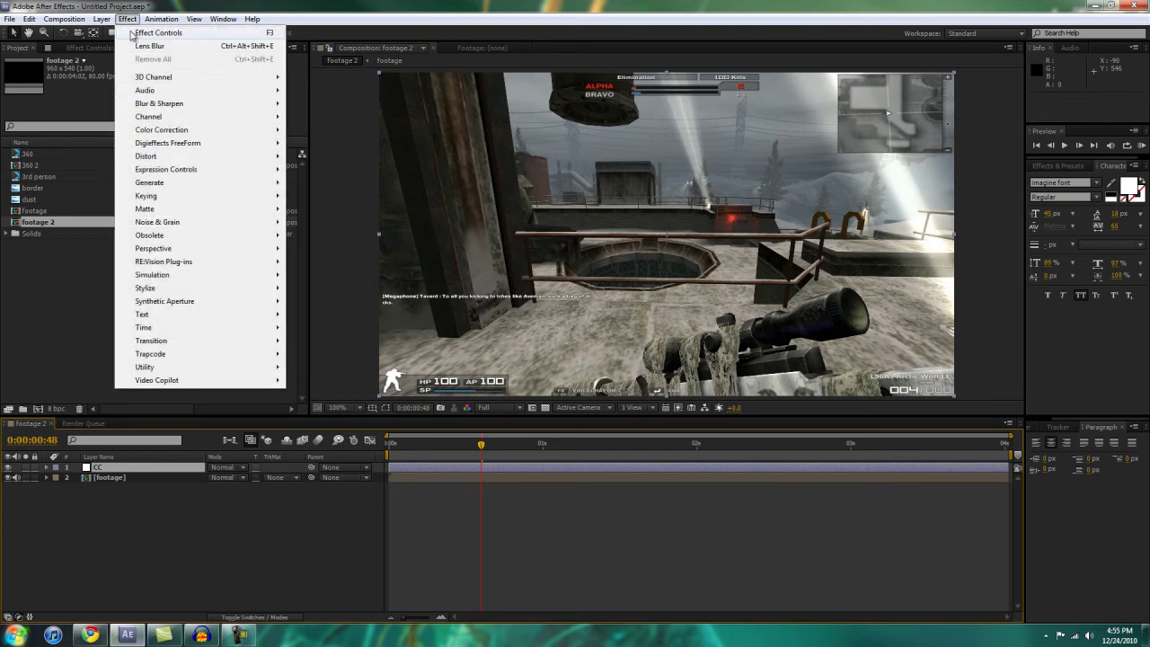
pyautogui.moveTo(262, 132)
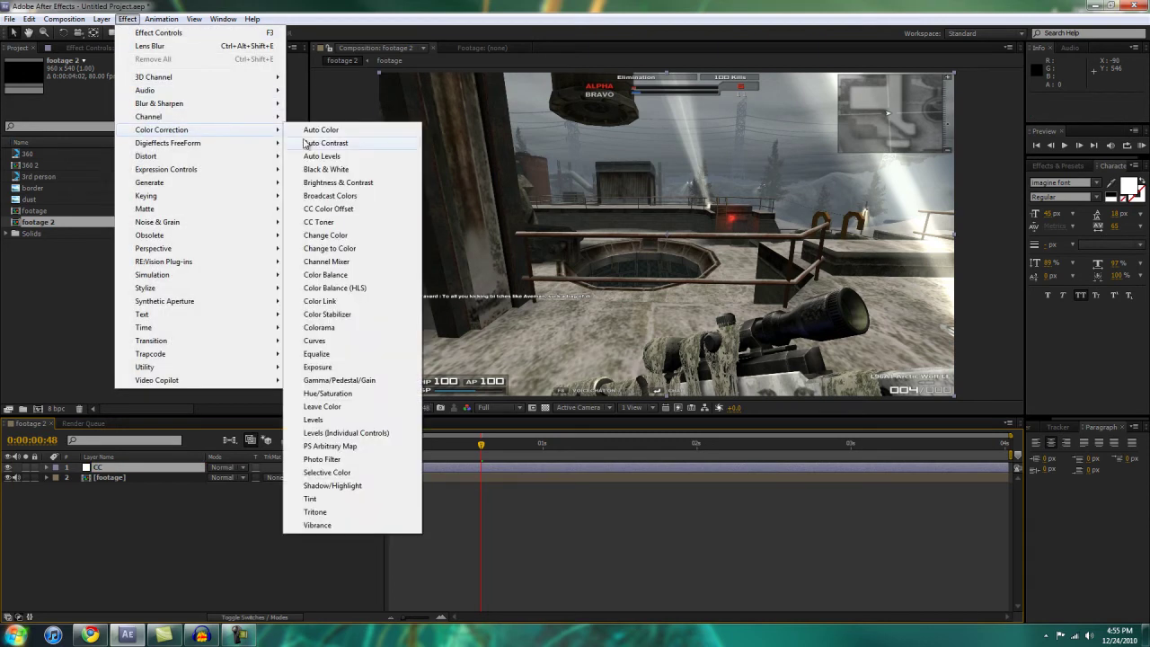
pyautogui.click(342, 501)
pyautogui.click(126, 19)
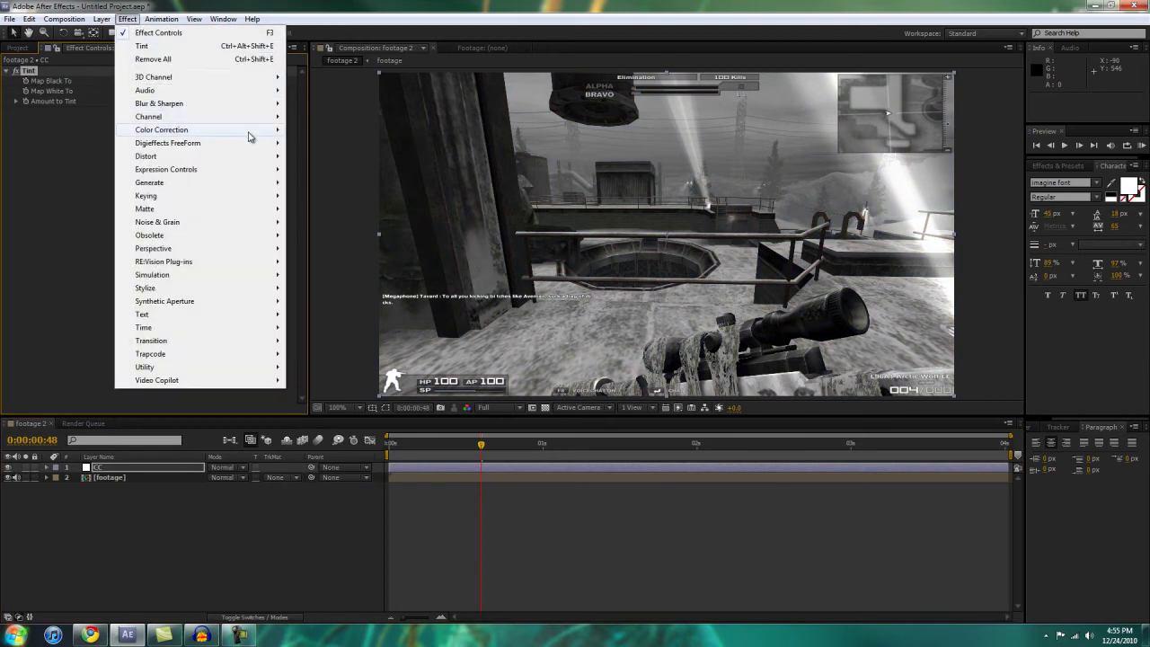
pyautogui.moveTo(252, 134)
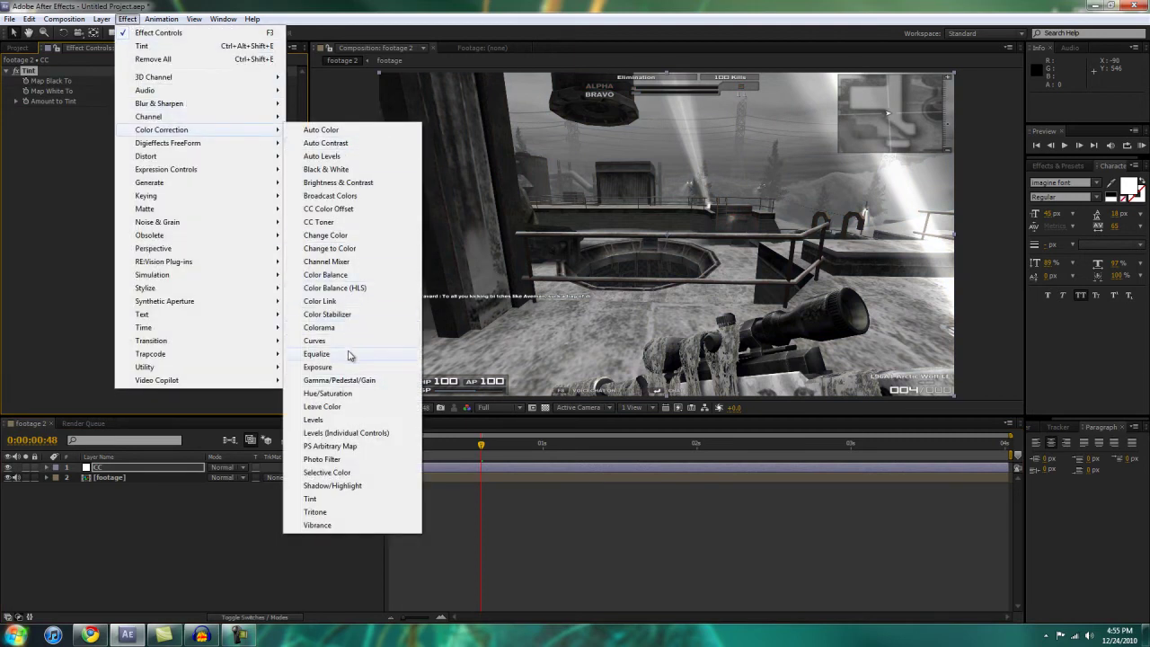
pyautogui.click(346, 420)
pyautogui.click(151, 19)
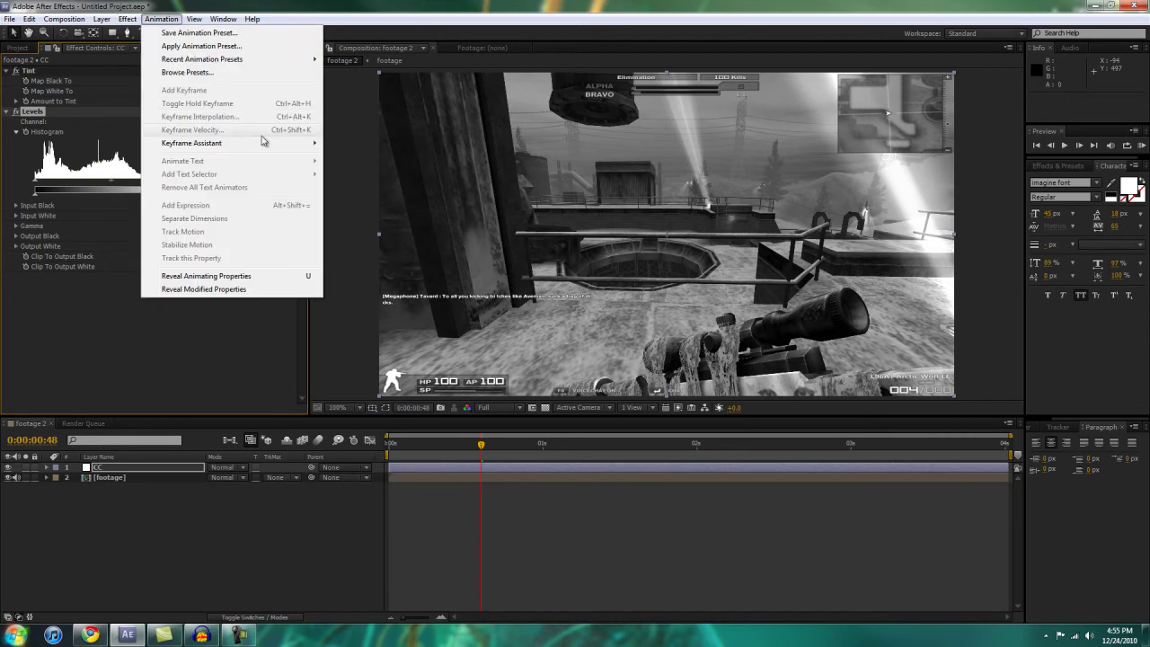
pyautogui.click(128, 19)
pyautogui.moveTo(260, 118)
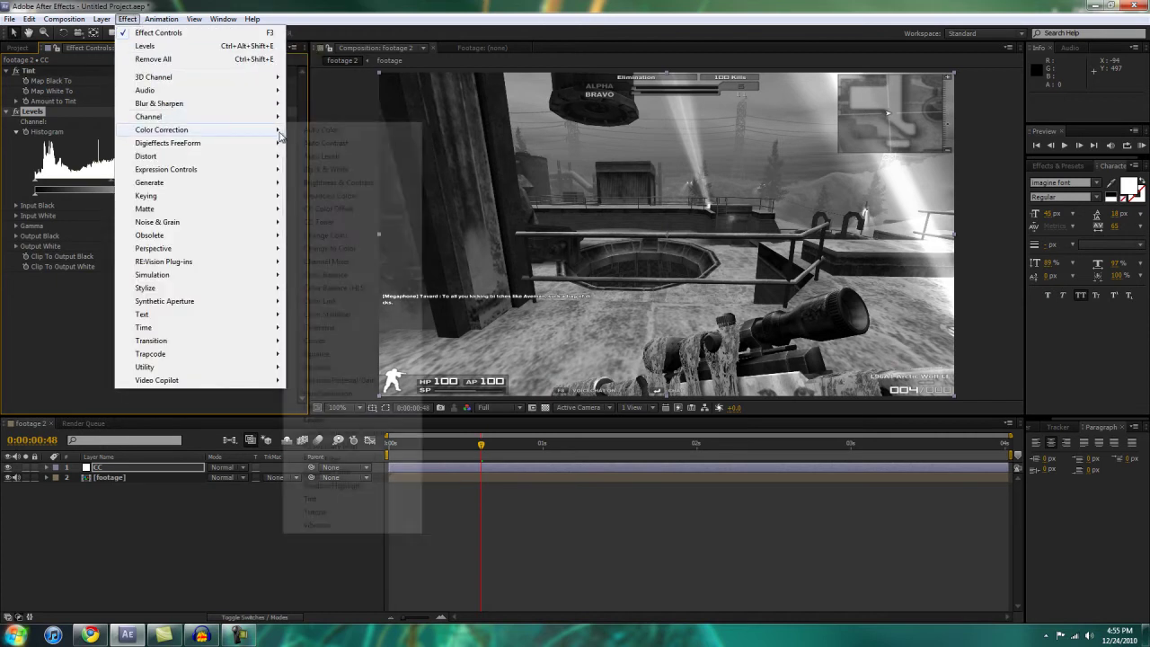
pyautogui.click(319, 340)
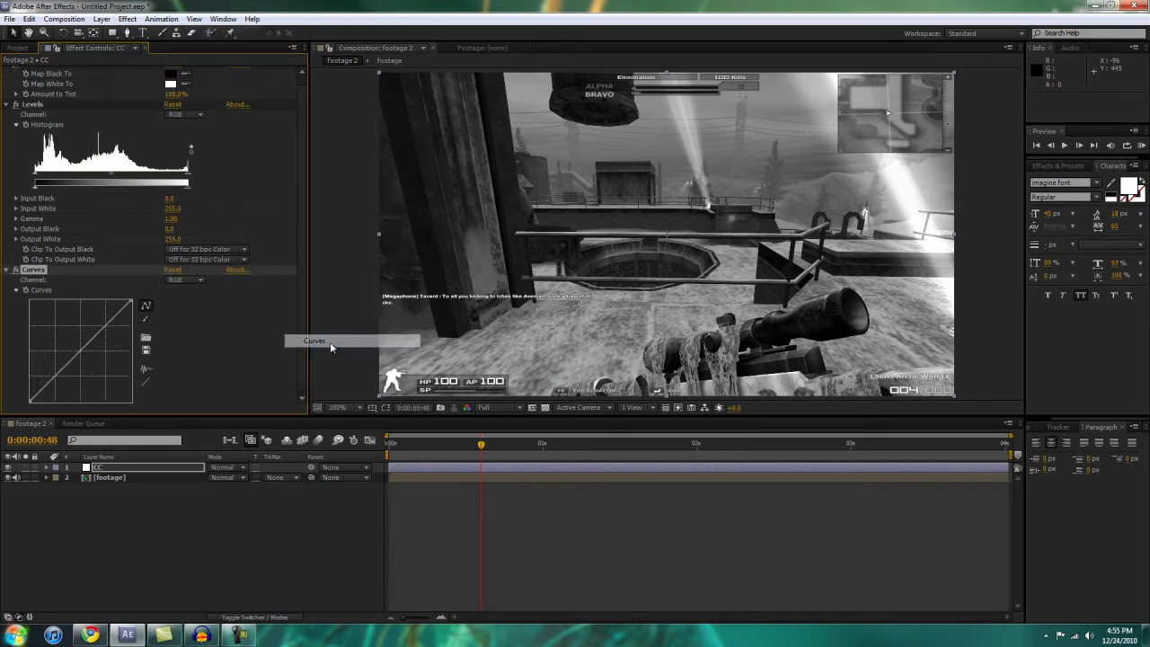
# Set the Tint effect's Amount to Tint to 25% on the CC layer.
pyautogui.scroll(1, 298, 233)
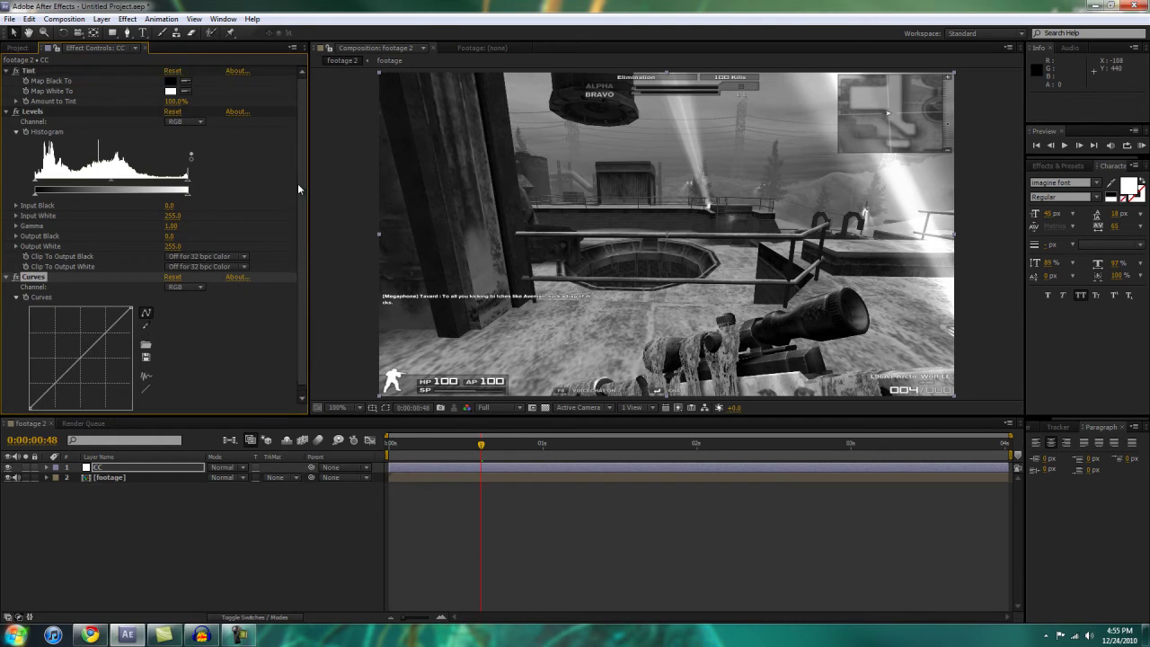
pyautogui.click(172, 102)
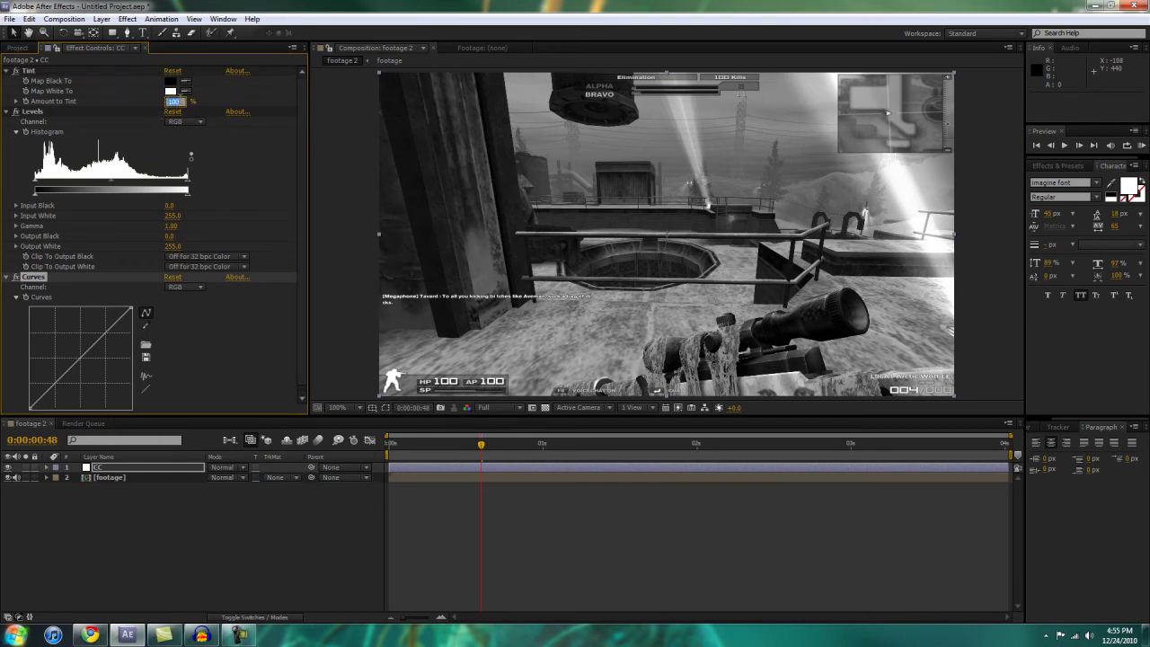
pyautogui.write('25')
pyautogui.press('Return')
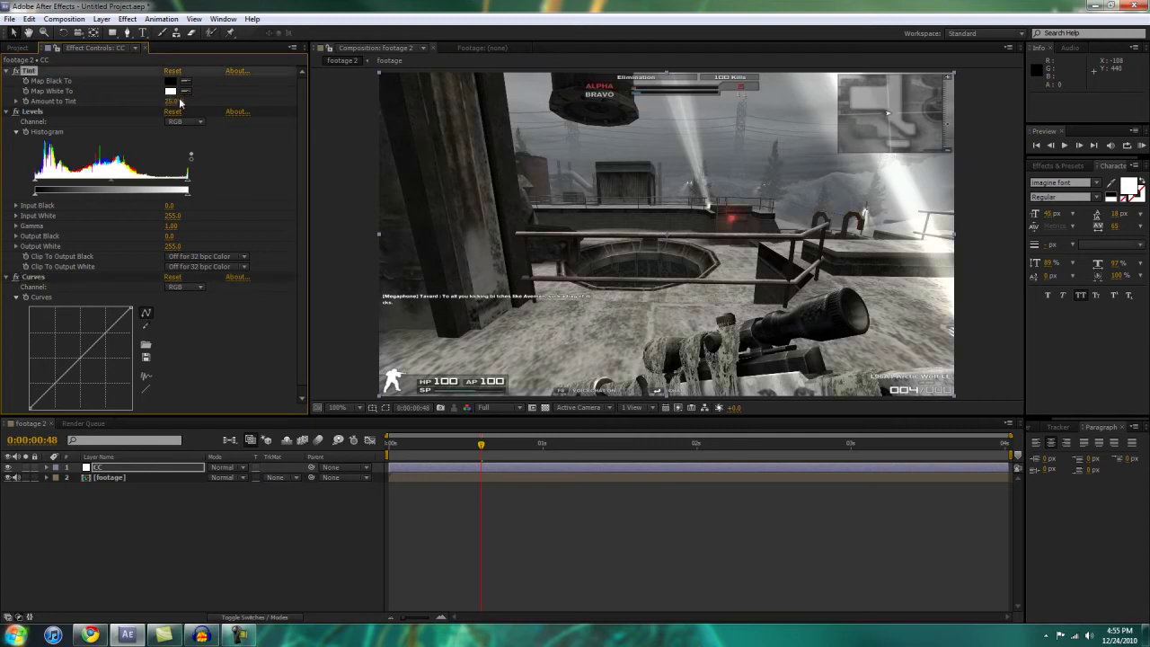
# At frame 0:00:00:52, set the Levels effect's Input Black to about 26 and Input White to about 229.
pyautogui.moveTo(481, 446); pyautogui.dragTo(489, 447)
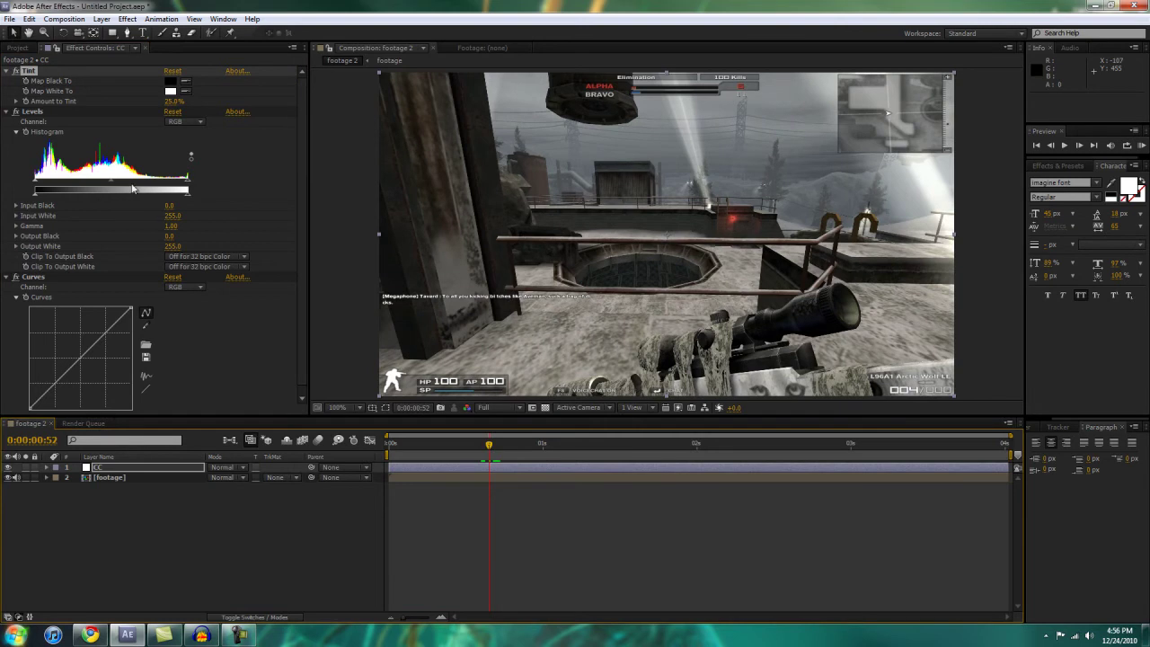
pyautogui.moveTo(34, 186); pyautogui.dragTo(51, 184)
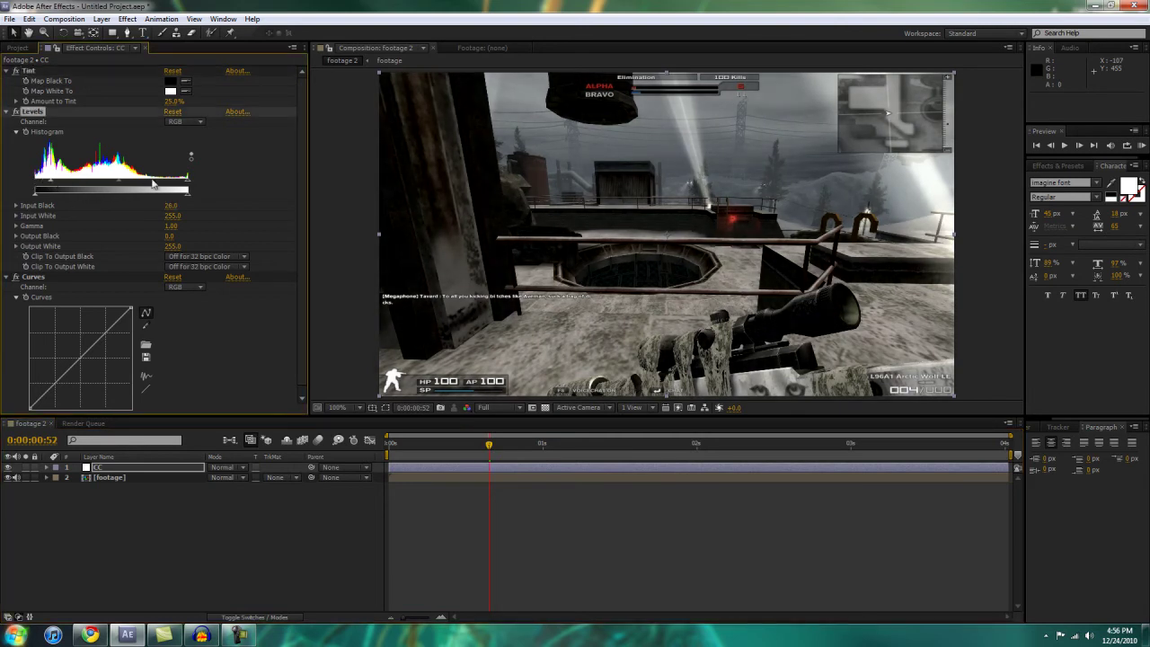
pyautogui.moveTo(189, 186); pyautogui.dragTo(176, 186)
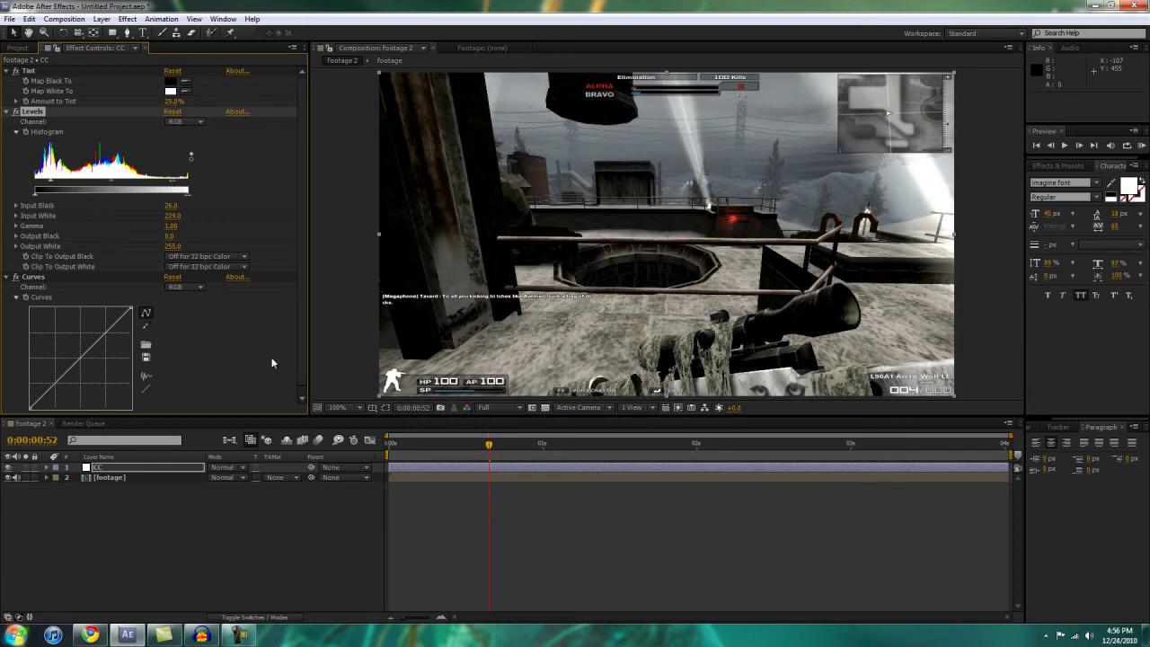
# Toggle the CC layer's visibility repeatedly to compare the footage with and without the tint and levels correction.
pyautogui.click(8, 468)
pyautogui.click(8, 469)
pyautogui.click(8, 468)
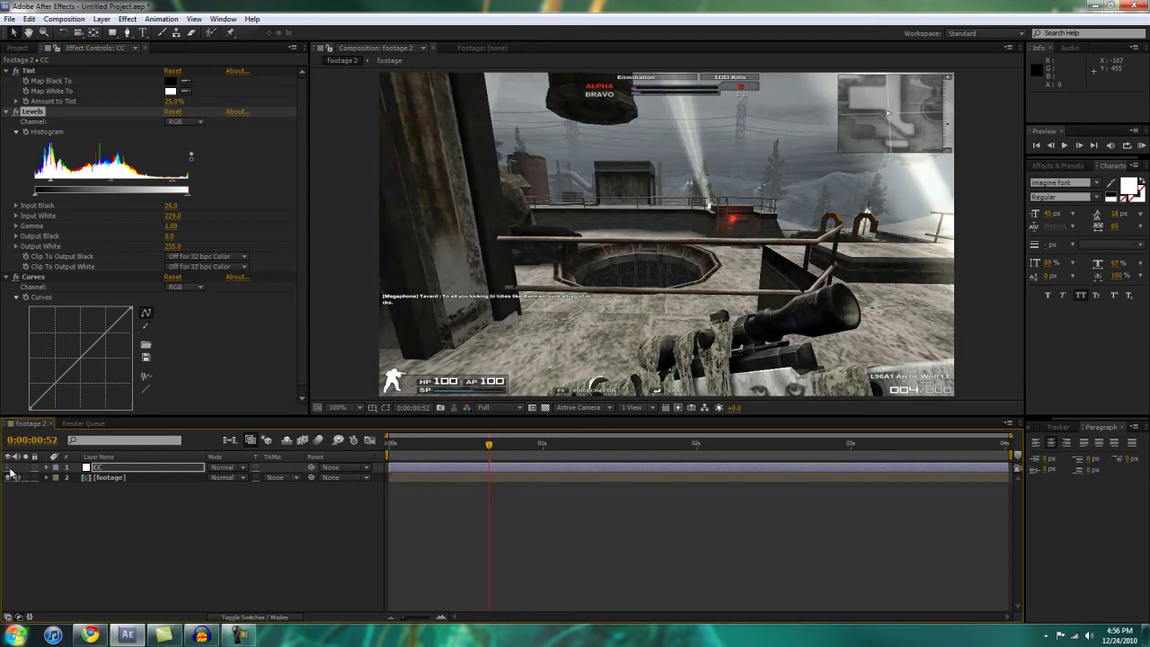
pyautogui.click(8, 468)
pyautogui.click(8, 468)
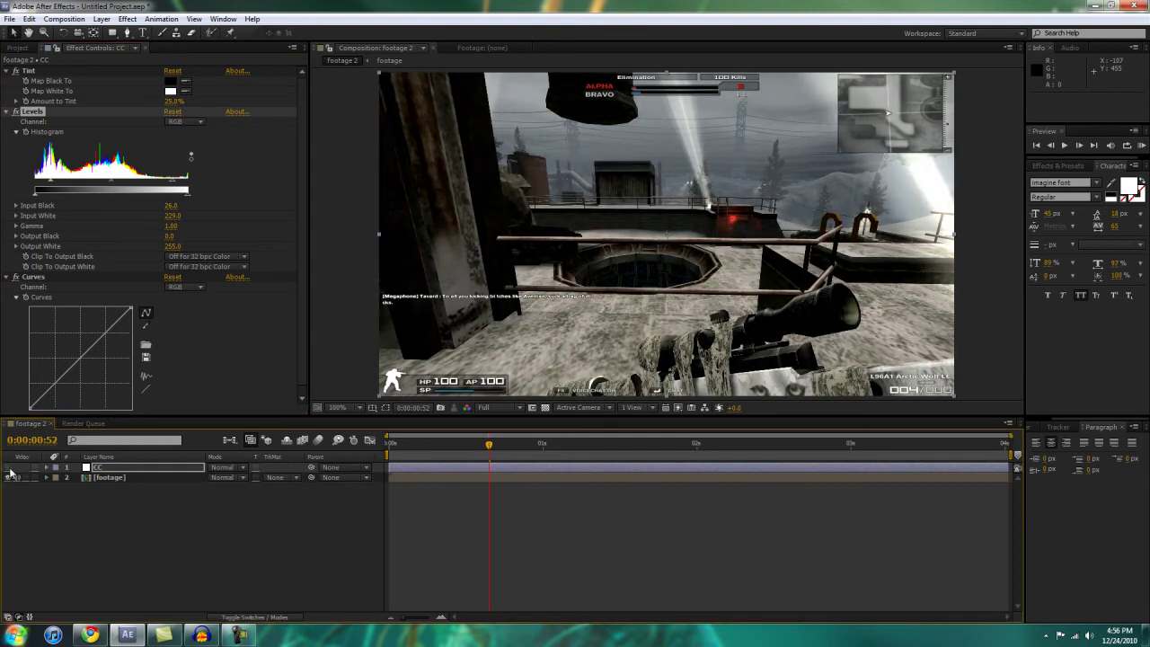
pyautogui.click(8, 468)
pyautogui.click(8, 468)
pyautogui.click(9, 468)
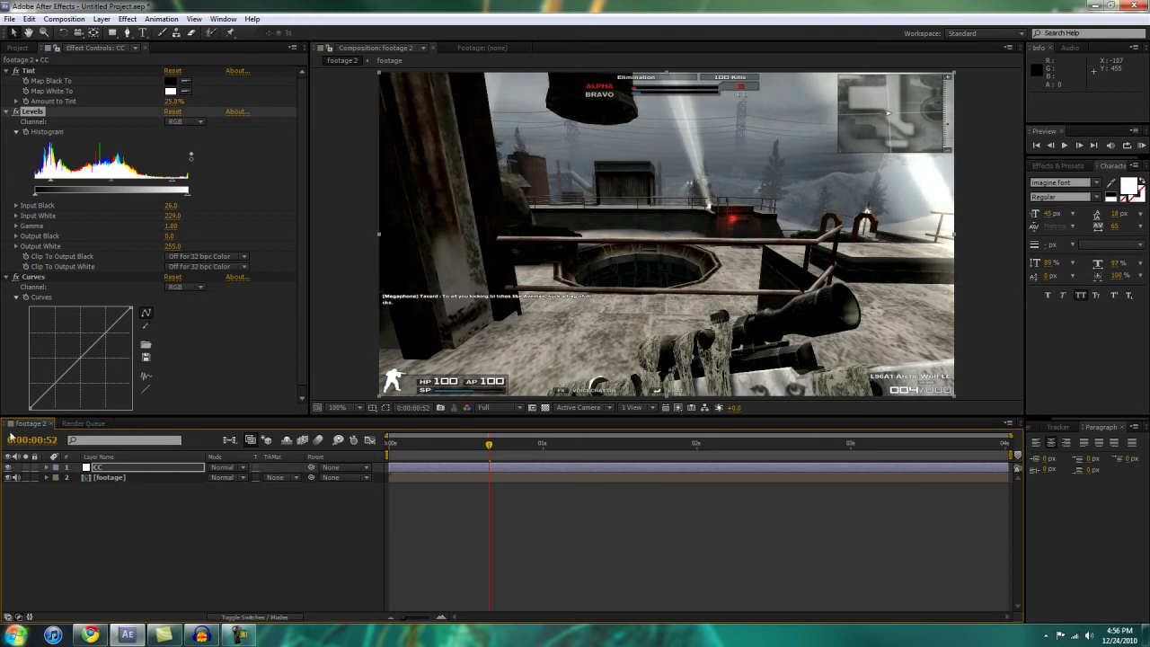
# Collapse Tint and Levels, and shape the RGB curve into an S by raising the highlights and lowering the shadows.
pyautogui.click(6, 71)
pyautogui.click(6, 82)
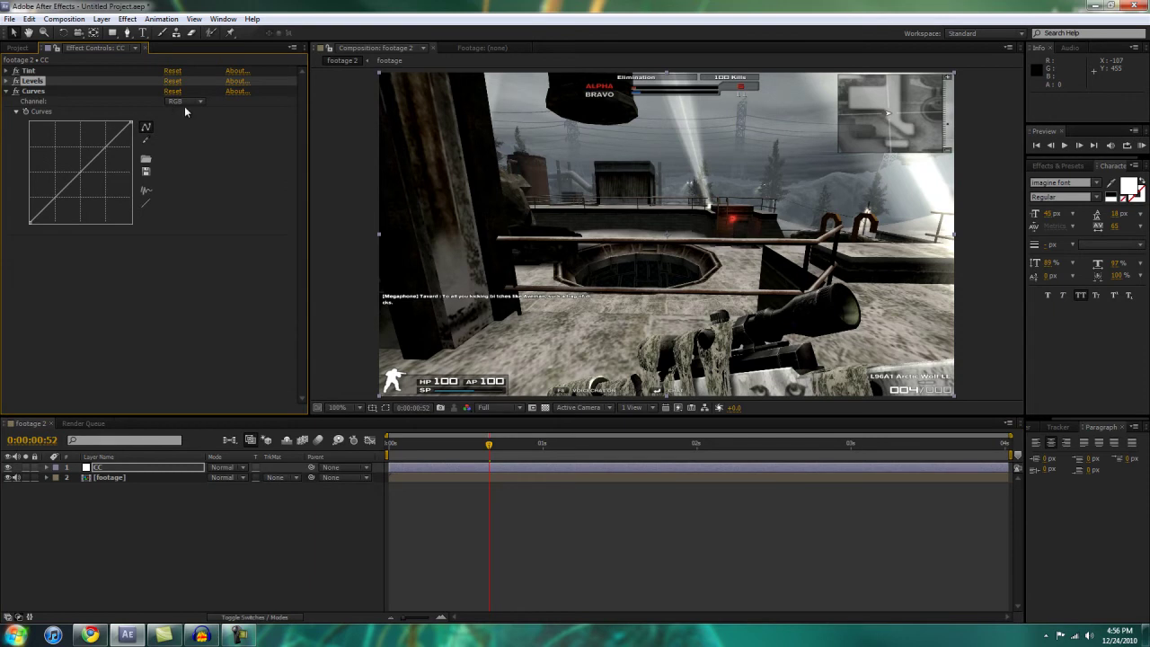
pyautogui.click(36, 92)
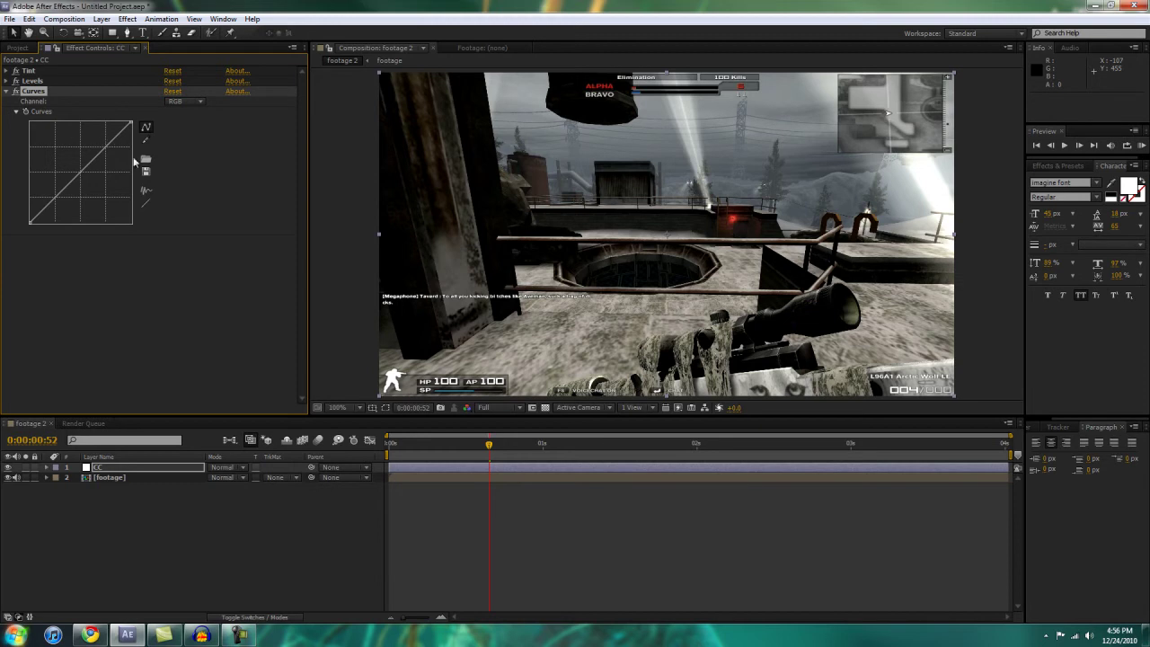
pyautogui.moveTo(104, 144); pyautogui.dragTo(107, 136)
pyautogui.moveTo(54, 184)
pyautogui.mouseDown()
pyautogui.moveTo(62, 162)
pyautogui.moveTo(54, 206)
pyautogui.mouseUp()
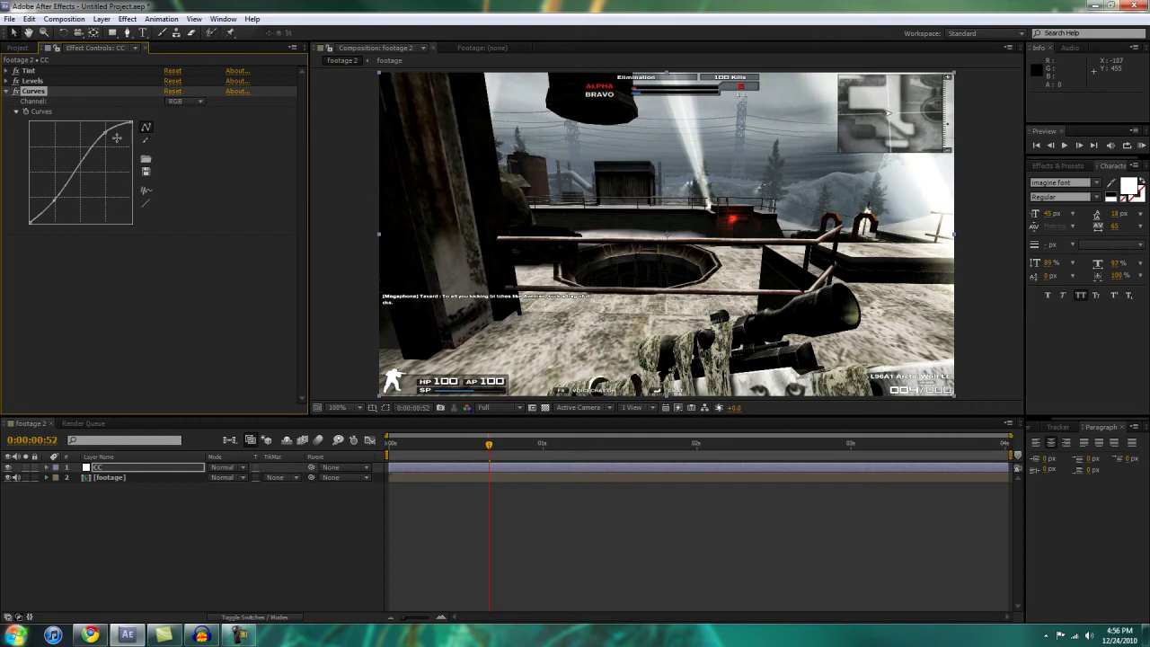
pyautogui.moveTo(106, 135); pyautogui.dragTo(113, 145)
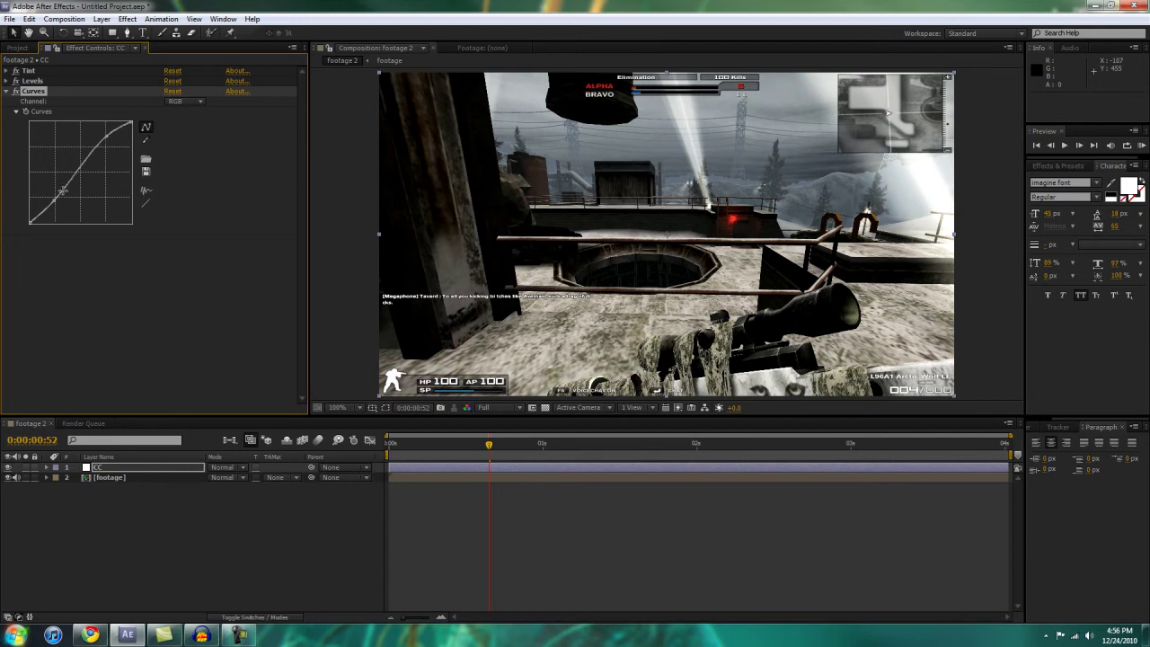
pyautogui.moveTo(54, 200); pyautogui.dragTo(60, 216)
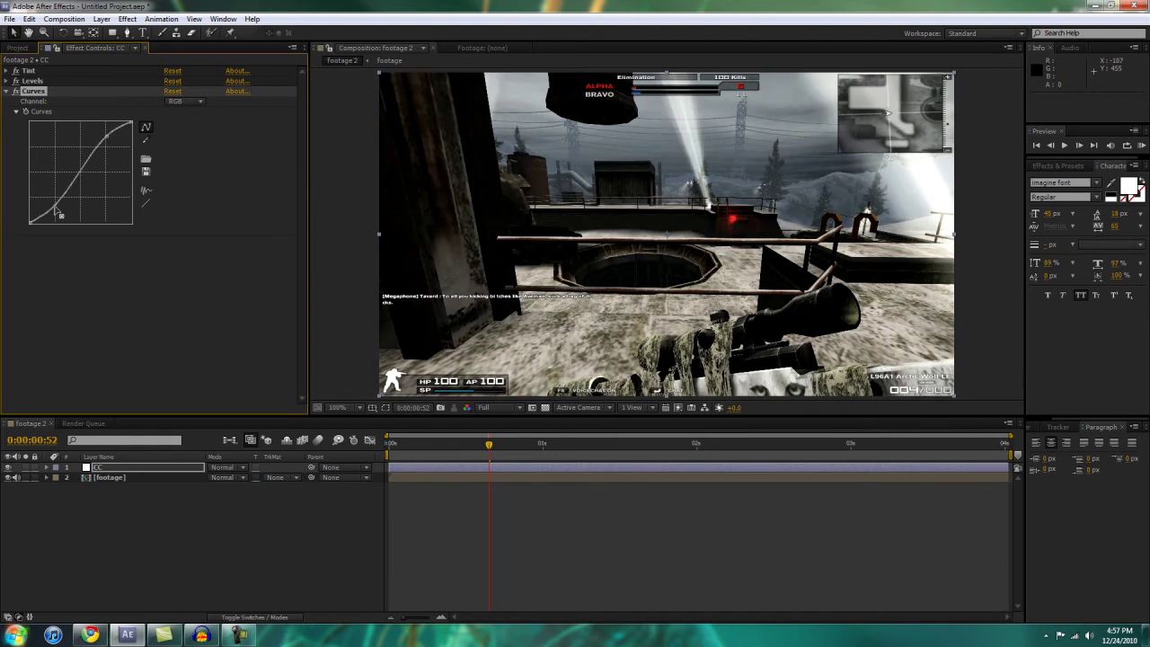
# Raise the midtones slightly on the Red channel curve, with anchor points on the diagonal at the quarter and three-quarter marks.
pyautogui.click(198, 101)
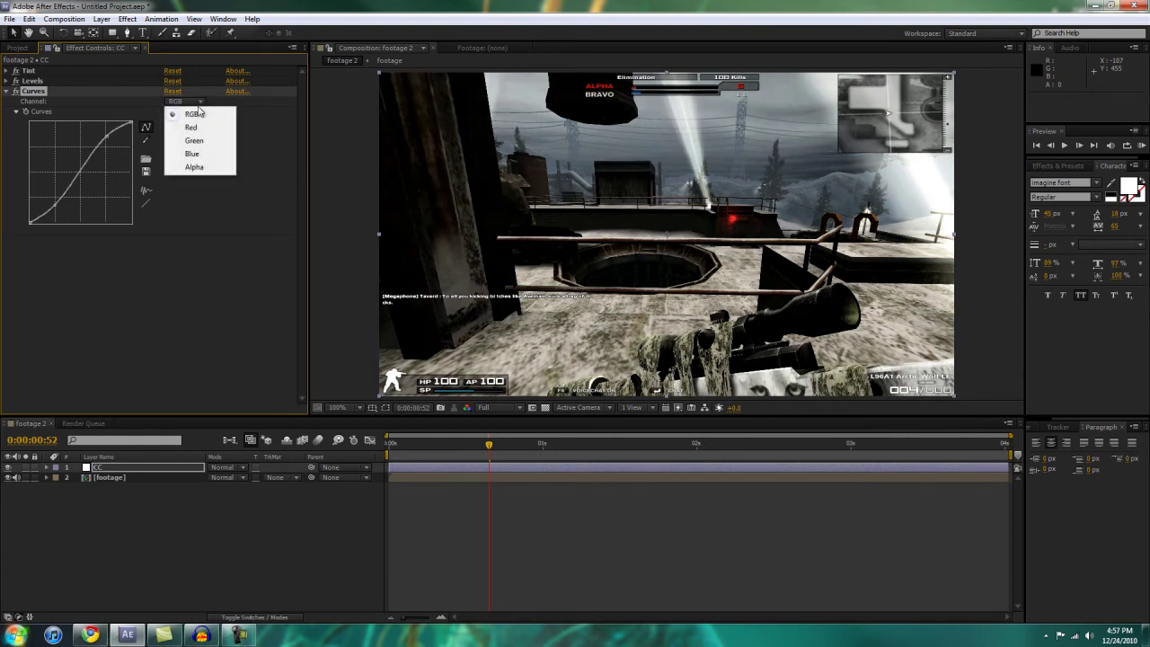
pyautogui.click(201, 127)
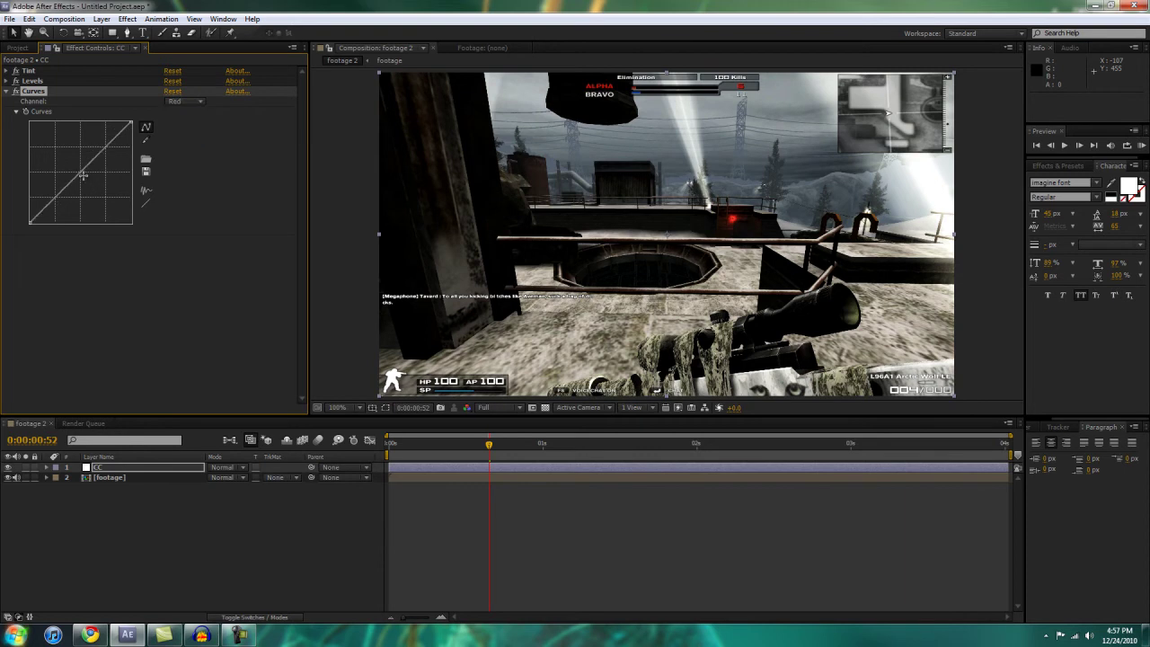
pyautogui.moveTo(77, 169); pyautogui.dragTo(84, 164)
pyautogui.click(107, 147)
pyautogui.click(56, 196)
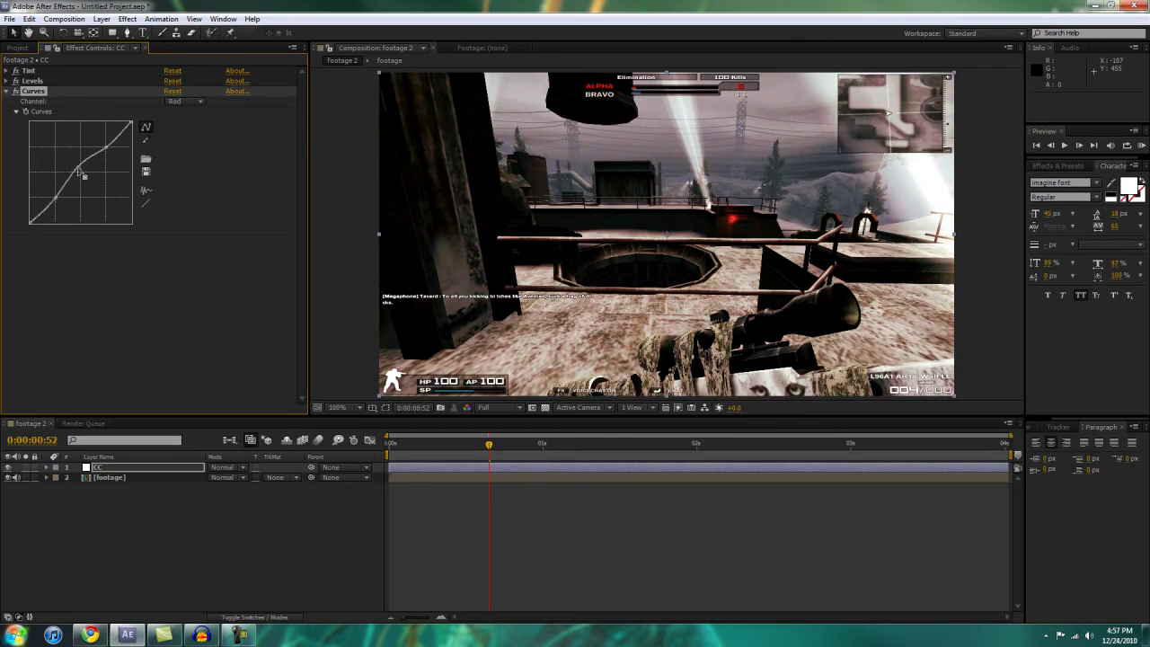
pyautogui.click(183, 103)
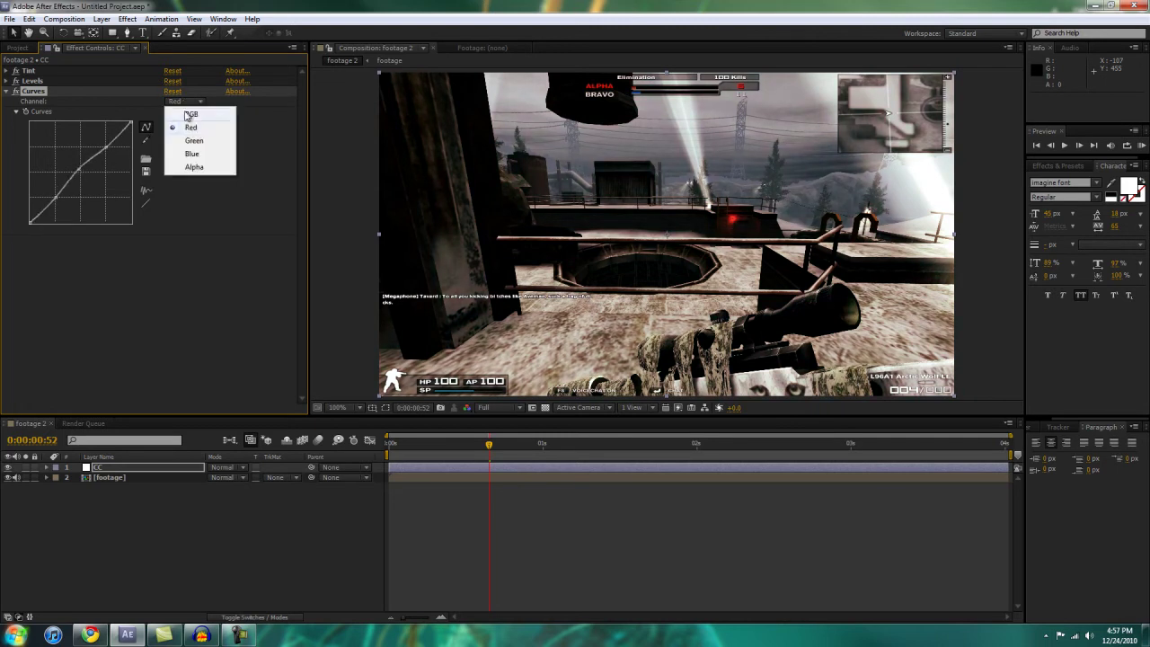
pyautogui.click(131, 175)
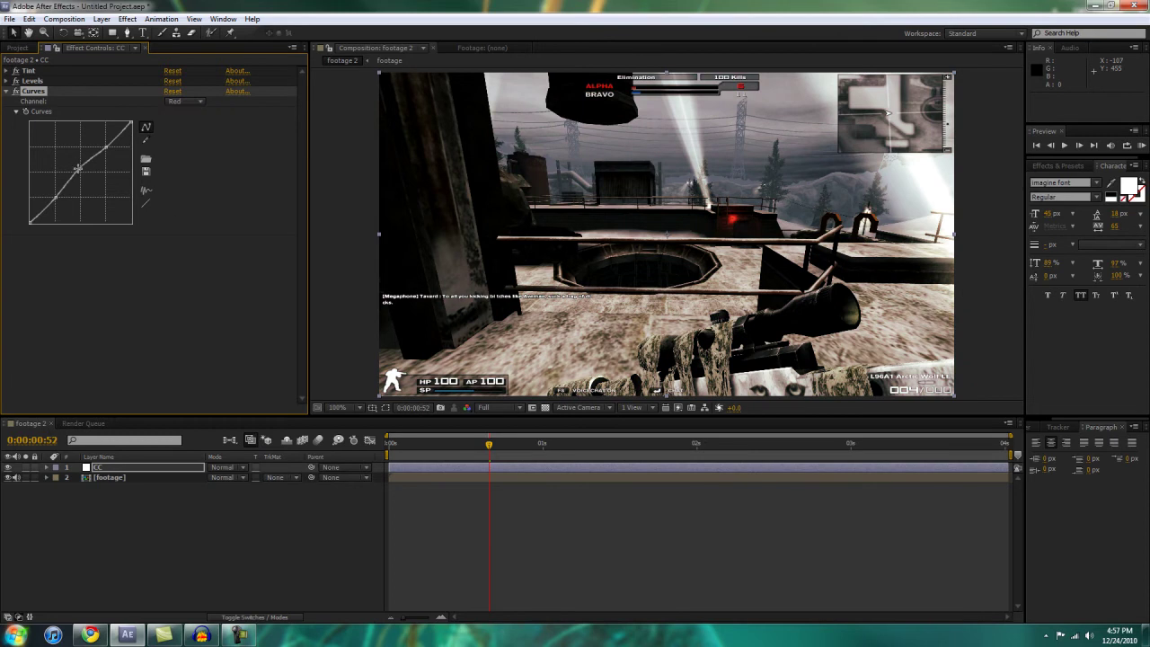
# On the Blue channel curve, raise the black endpoint and lower the white endpoint slightly.
pyautogui.click(169, 103)
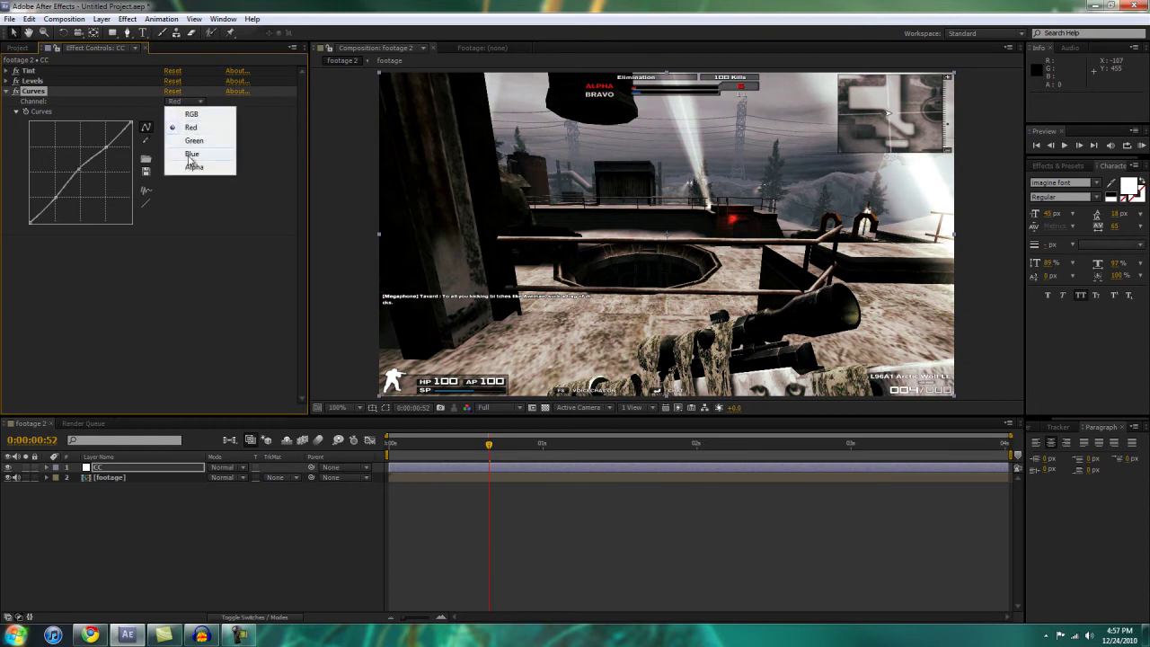
pyautogui.click(191, 155)
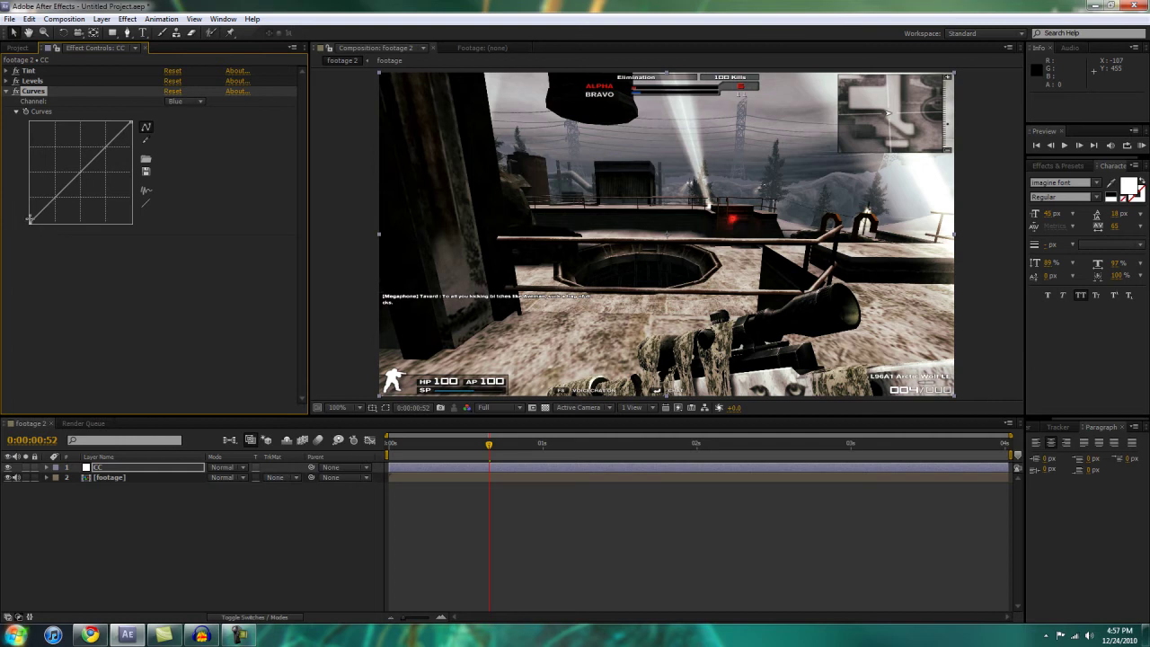
pyautogui.moveTo(31, 226); pyautogui.dragTo(32, 218)
pyautogui.moveTo(131, 126); pyautogui.dragTo(135, 135)
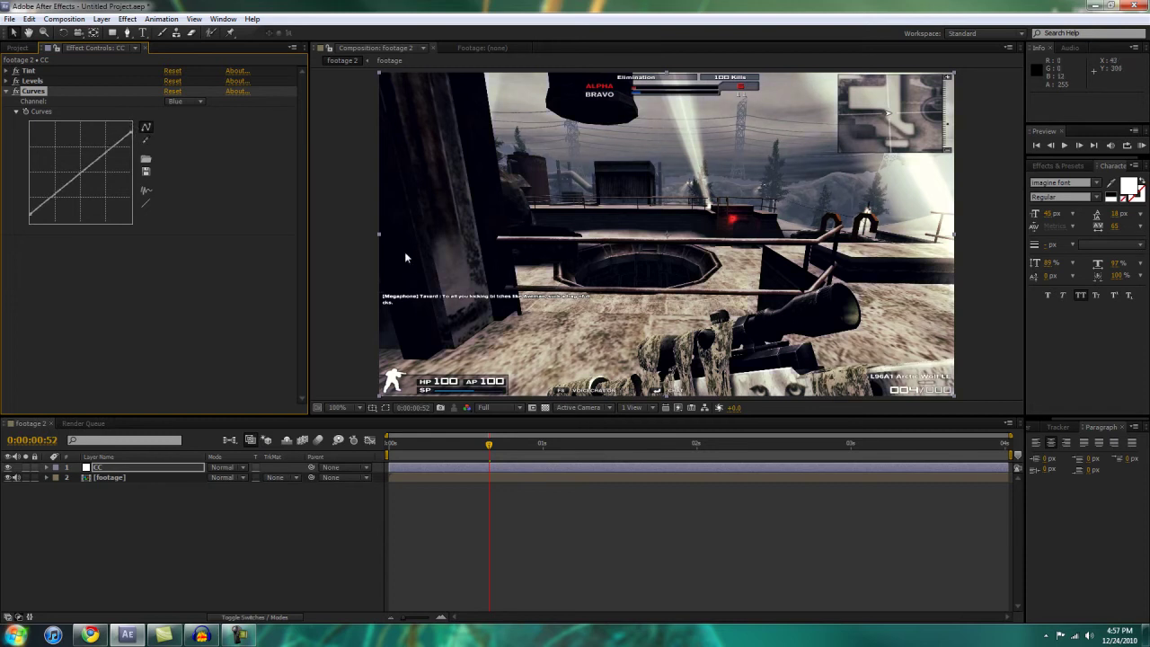
# Switch the CC layer off and on to compare the original footage with the curves-graded result.
pyautogui.click(9, 468)
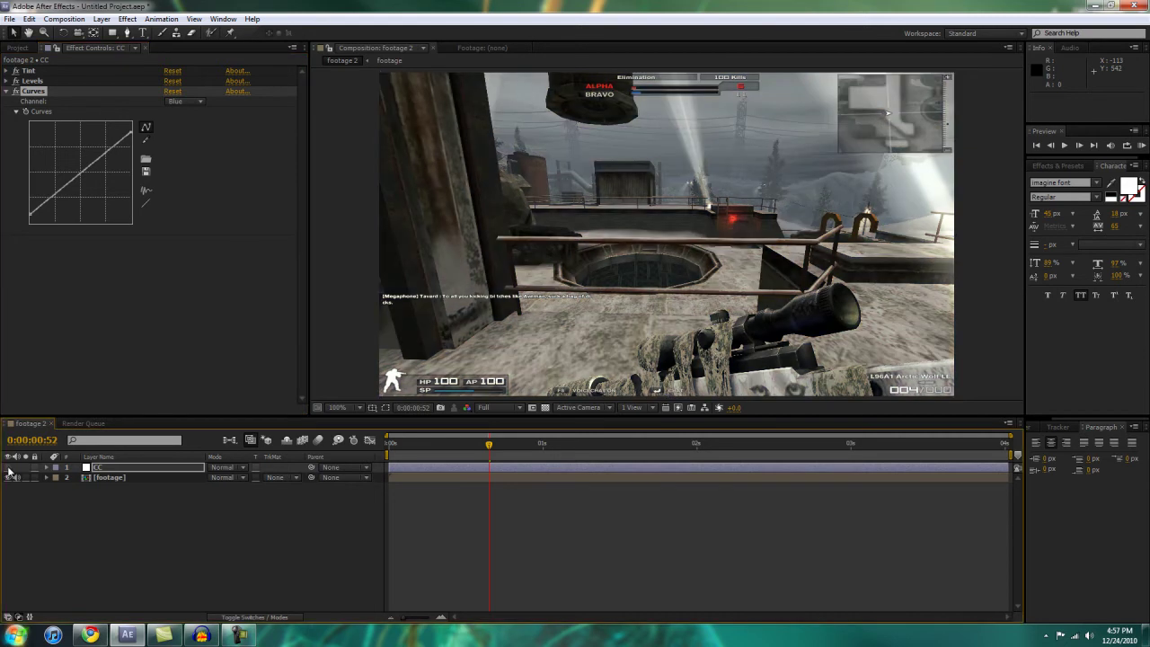
pyautogui.click(9, 468)
pyautogui.click(9, 468)
pyautogui.click(9, 468)
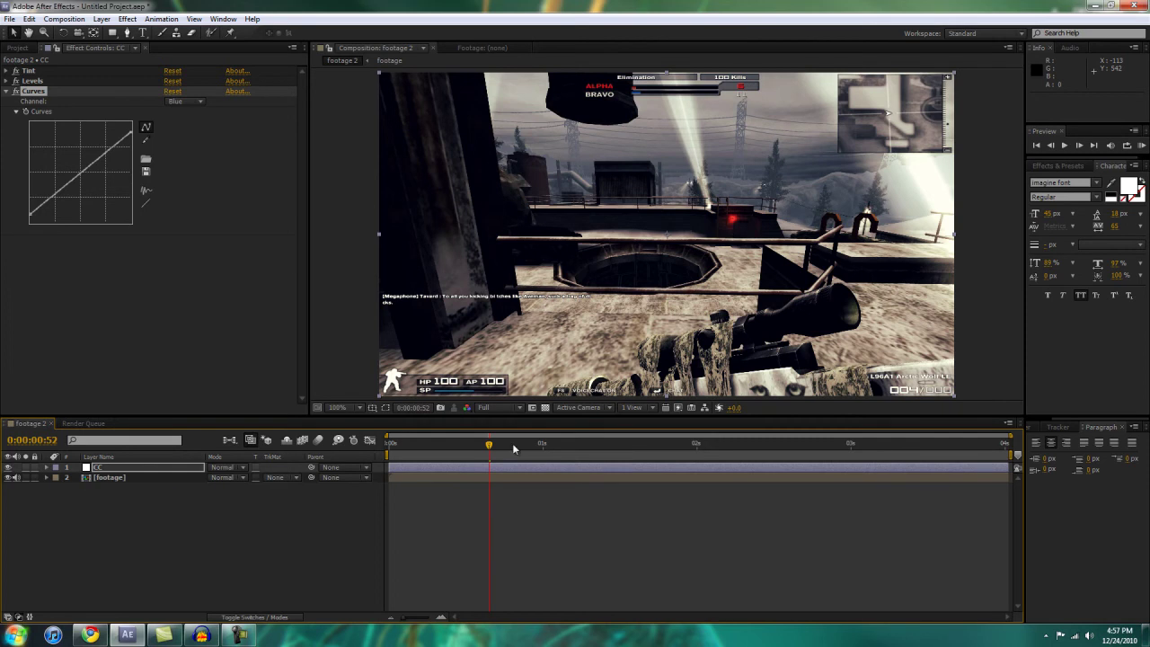
# Make the composition viewer taller, shift the footage slightly upward within it and collapse the Curves effect.
pyautogui.moveTo(576, 415); pyautogui.dragTo(577, 445)
pyautogui.moveTo(450, 356); pyautogui.dragTo(455, 337)
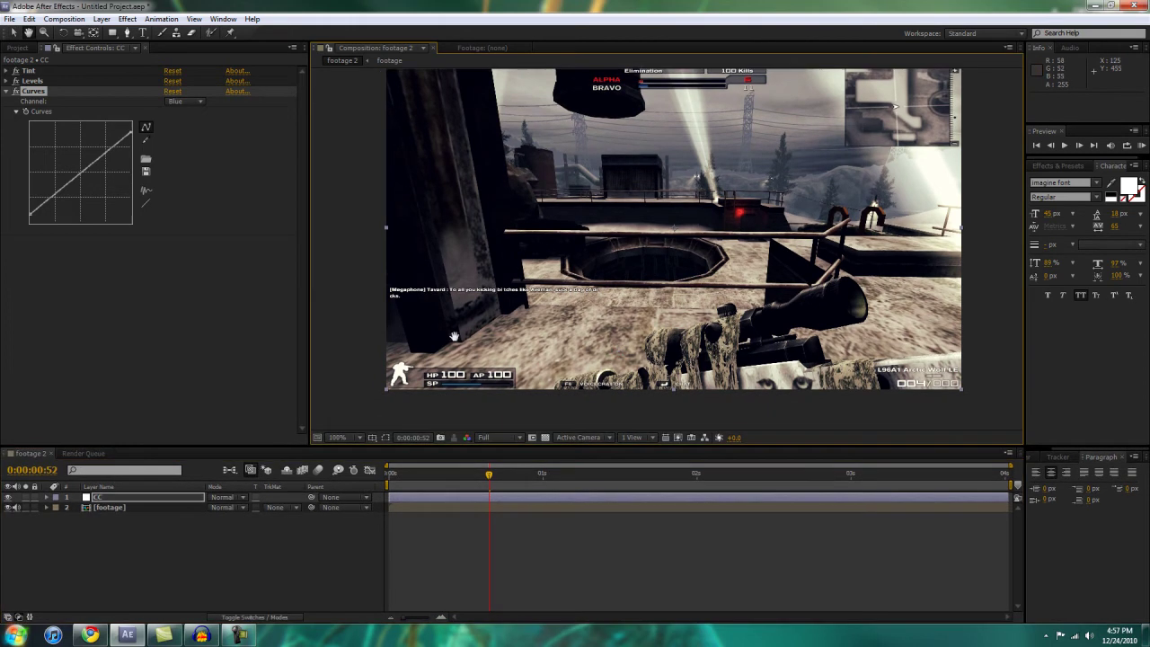
pyautogui.click(9, 92)
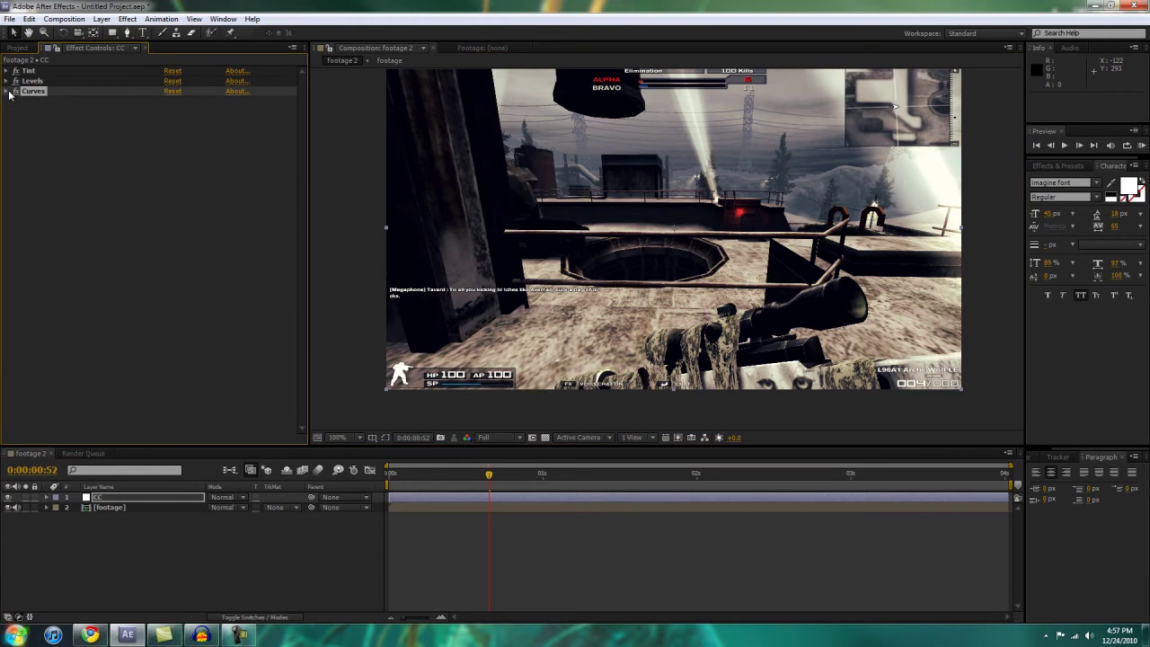
# Create a composition-sized solid layer above the CC layer and colour it pure red.
pyautogui.click(170, 498)
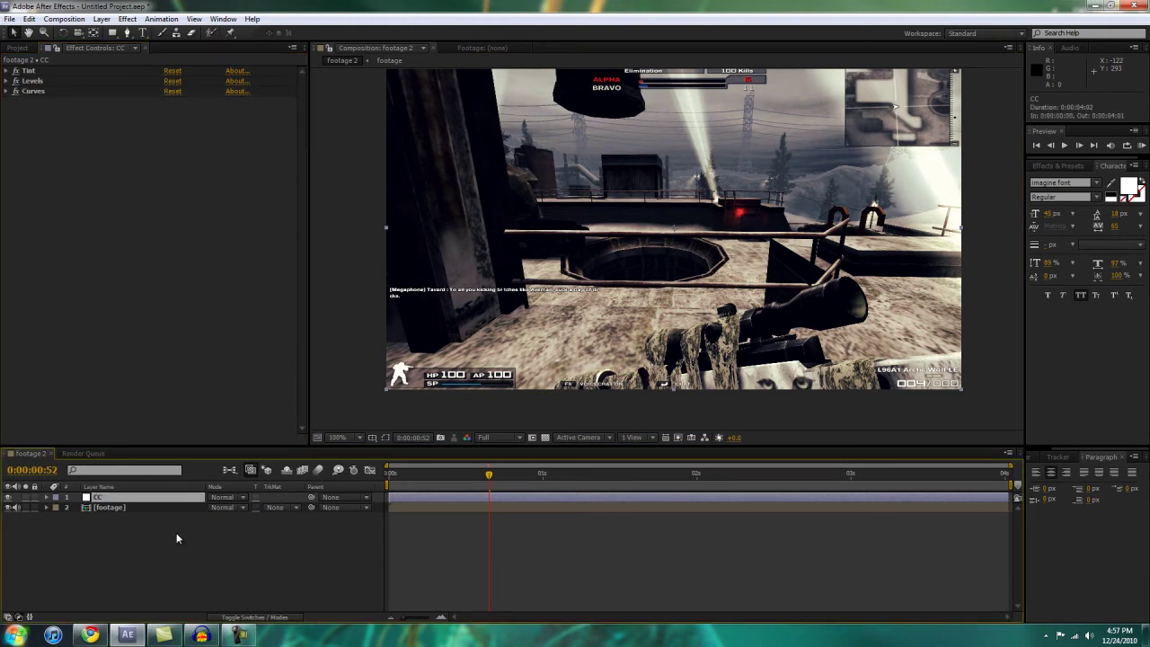
pyautogui.rightClick(177, 538)
pyautogui.moveTo(307, 424)
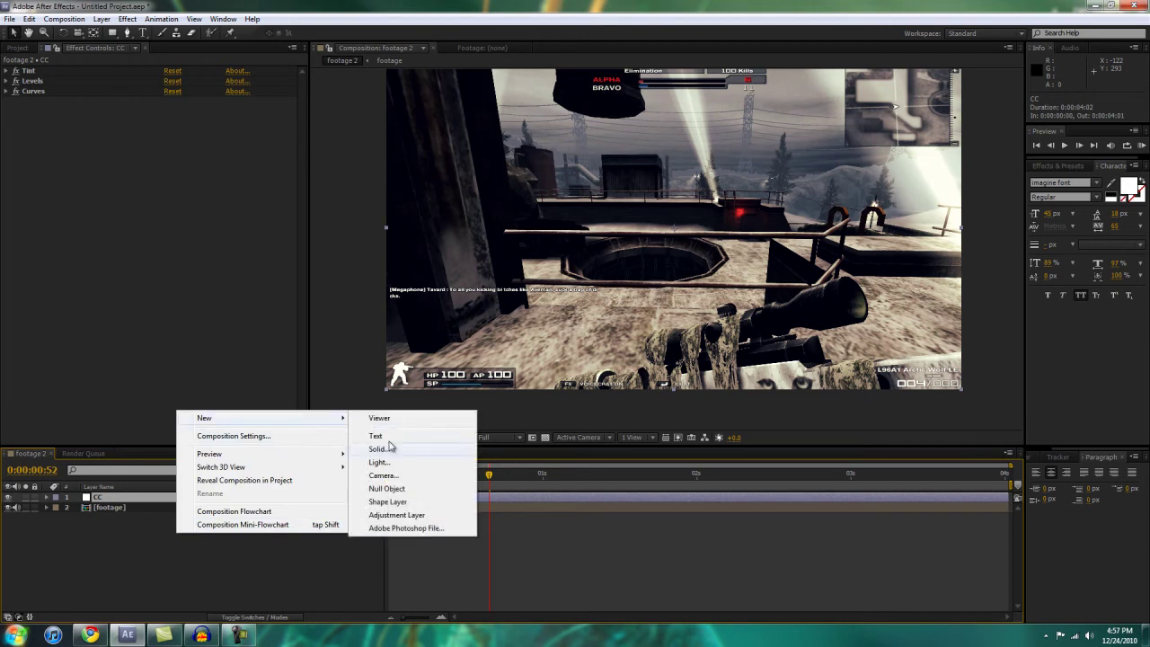
pyautogui.click(394, 449)
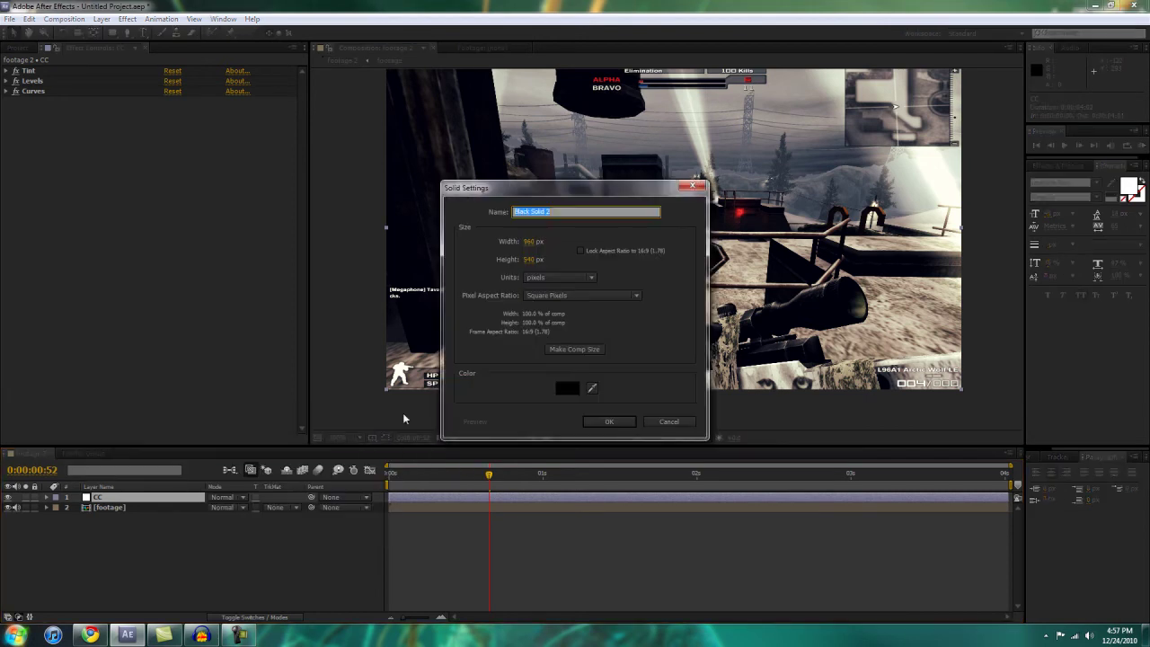
pyautogui.click(566, 387)
pyautogui.moveTo(304, 351); pyautogui.dragTo(305, 263)
pyautogui.click(414, 266)
pyautogui.click(600, 422)
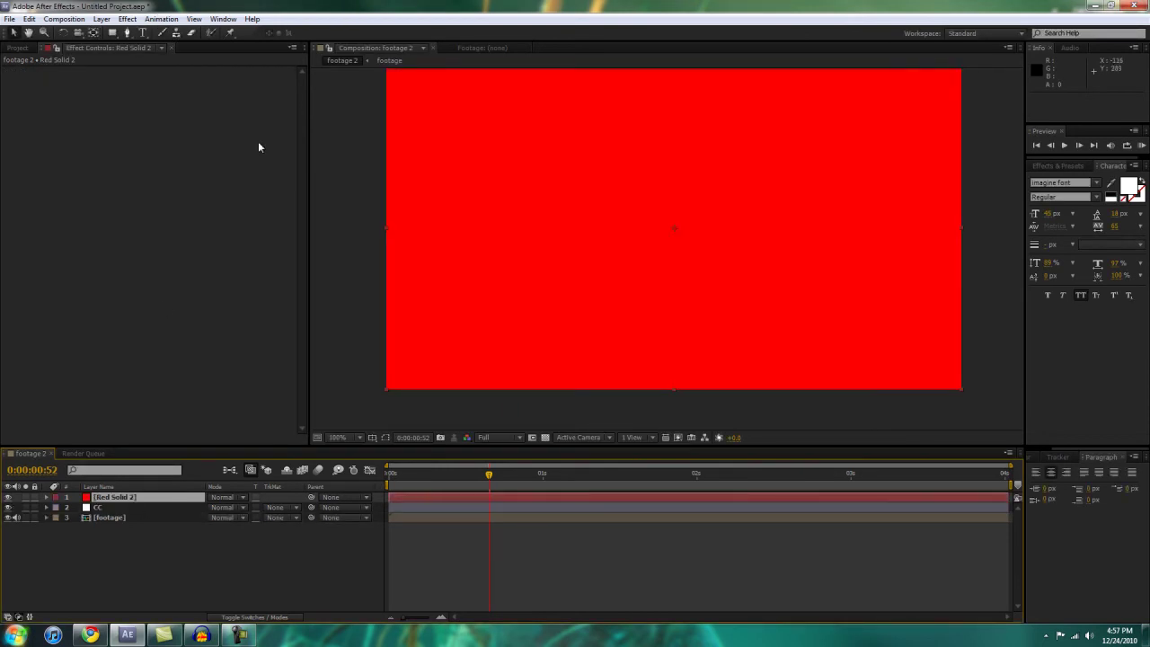
# With the Pen tool, draw a closed 19-point mask on the red solid, running just inside the frame's edges.
pyautogui.click(127, 33)
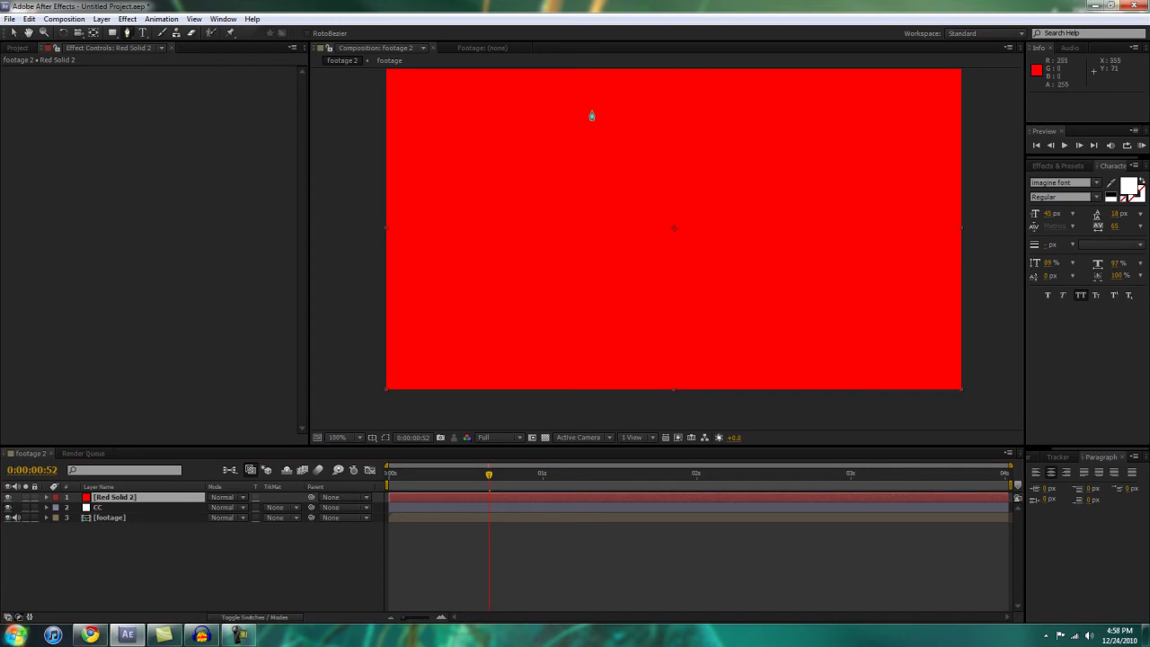
pyautogui.click(683, 88)
pyautogui.click(581, 85)
pyautogui.click(494, 86)
pyautogui.click(433, 96)
pyautogui.click(409, 121)
pyautogui.click(385, 184)
pyautogui.click(399, 261)
pyautogui.click(425, 325)
pyautogui.click(441, 355)
pyautogui.click(529, 368)
pyautogui.click(683, 379)
pyautogui.click(810, 371)
pyautogui.click(901, 365)
pyautogui.click(936, 313)
pyautogui.click(935, 225)
pyautogui.click(936, 146)
pyautogui.click(926, 106)
pyautogui.click(861, 88)
pyautogui.click(785, 82)
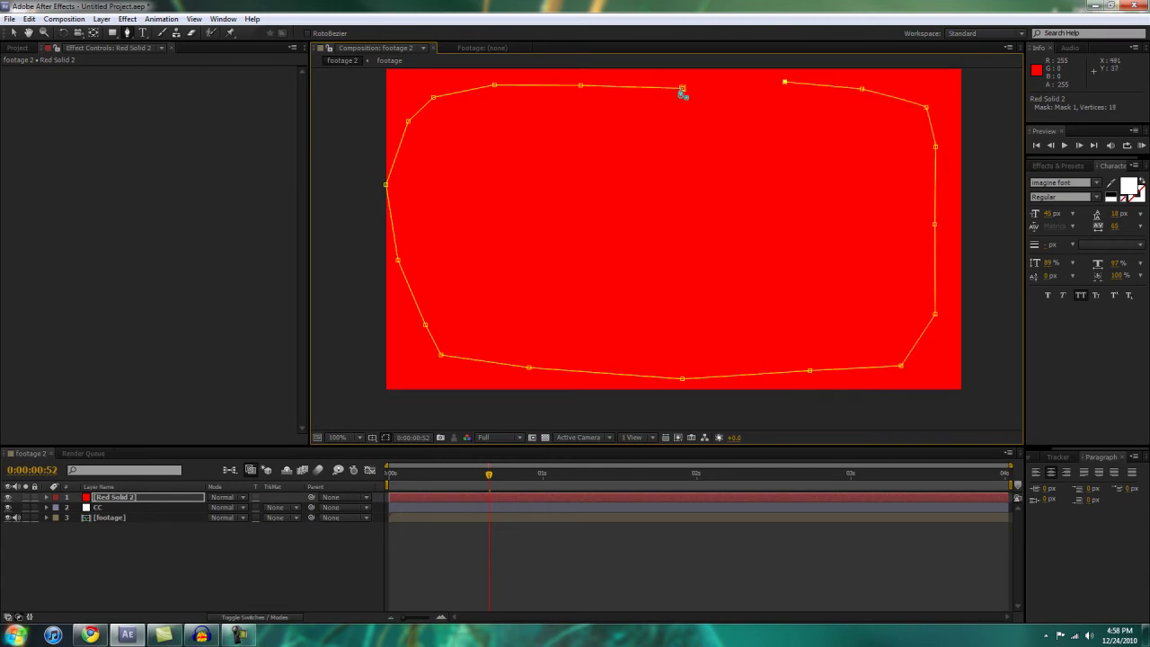
pyautogui.click(683, 88)
# Set the red solid's mask to Subtract, with a feather of 107 pixels and an expansion of 36 pixels.
pyautogui.scroll(-2, 742, 178)
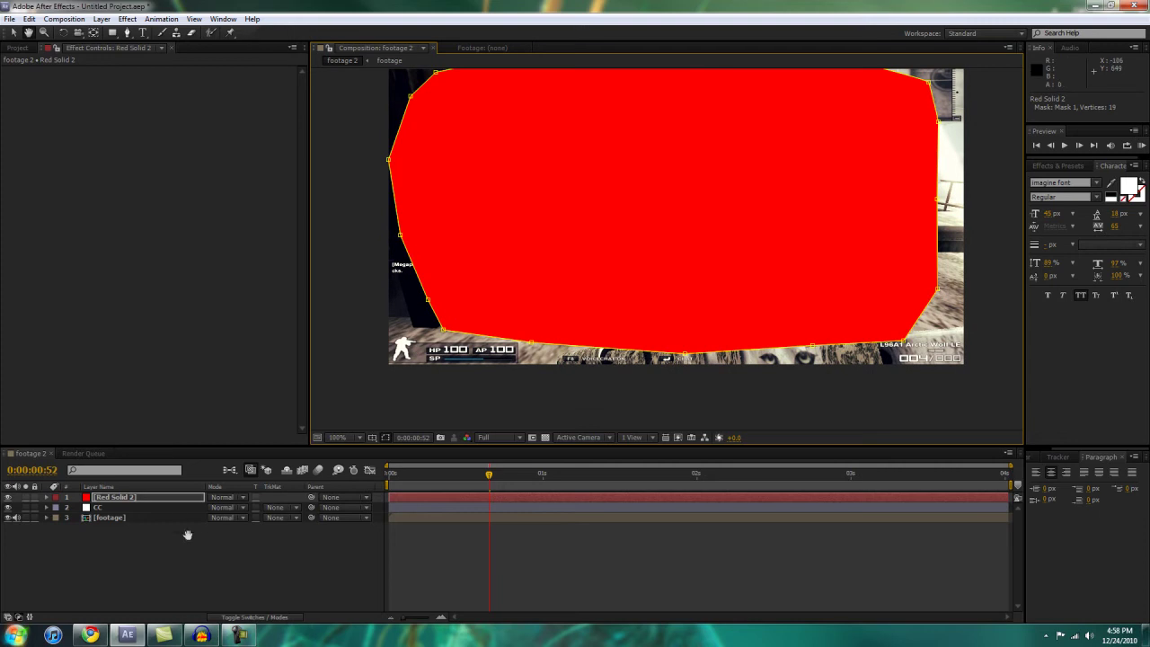
pyautogui.click(178, 500)
pyautogui.click(246, 505)
pyautogui.click(170, 514)
pyautogui.click(171, 497)
pyautogui.moveTo(598, 202); pyautogui.dragTo(566, 251)
pyautogui.press('g')
pyautogui.press('m')
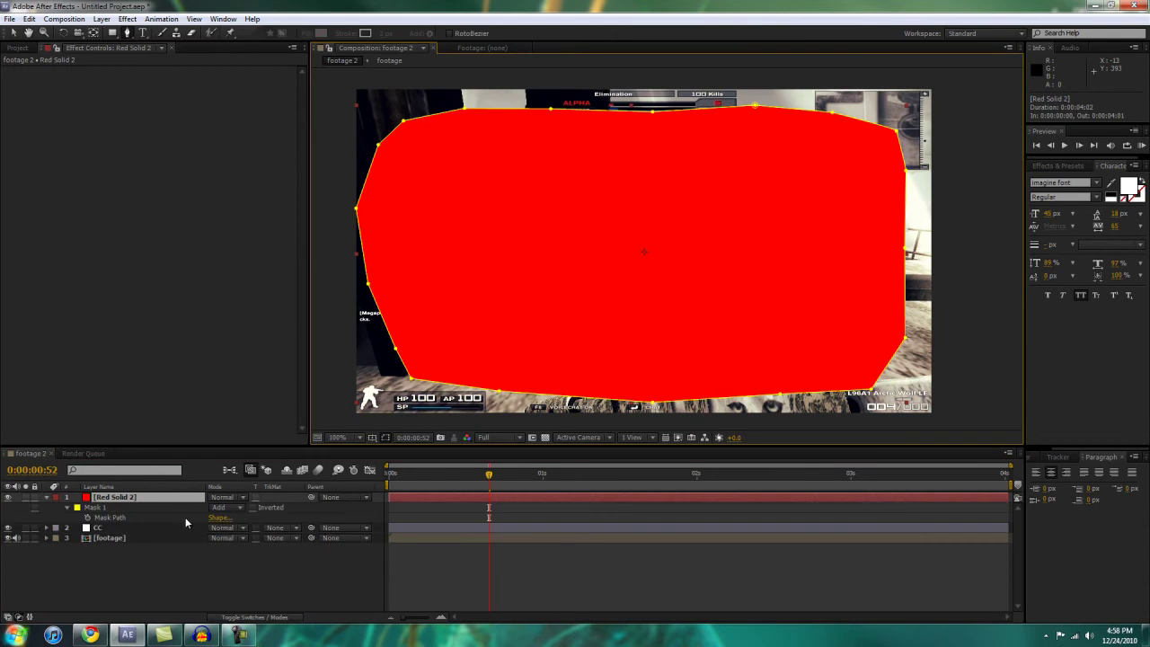
pyautogui.click(47, 498)
pyautogui.click(47, 498)
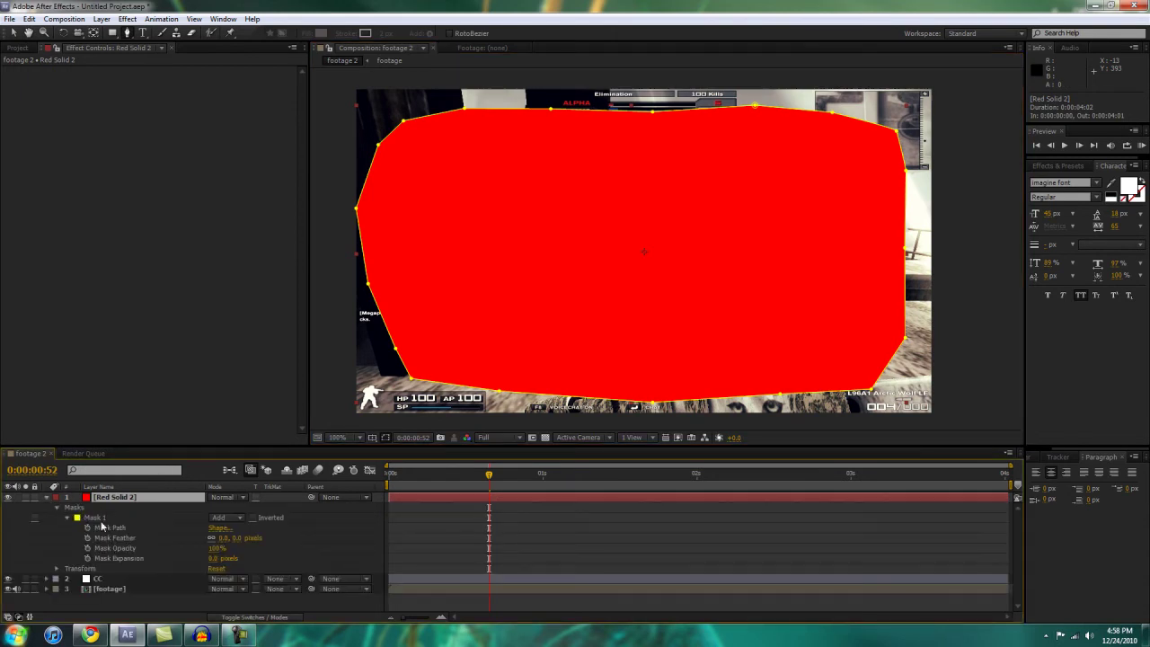
pyautogui.click(225, 519)
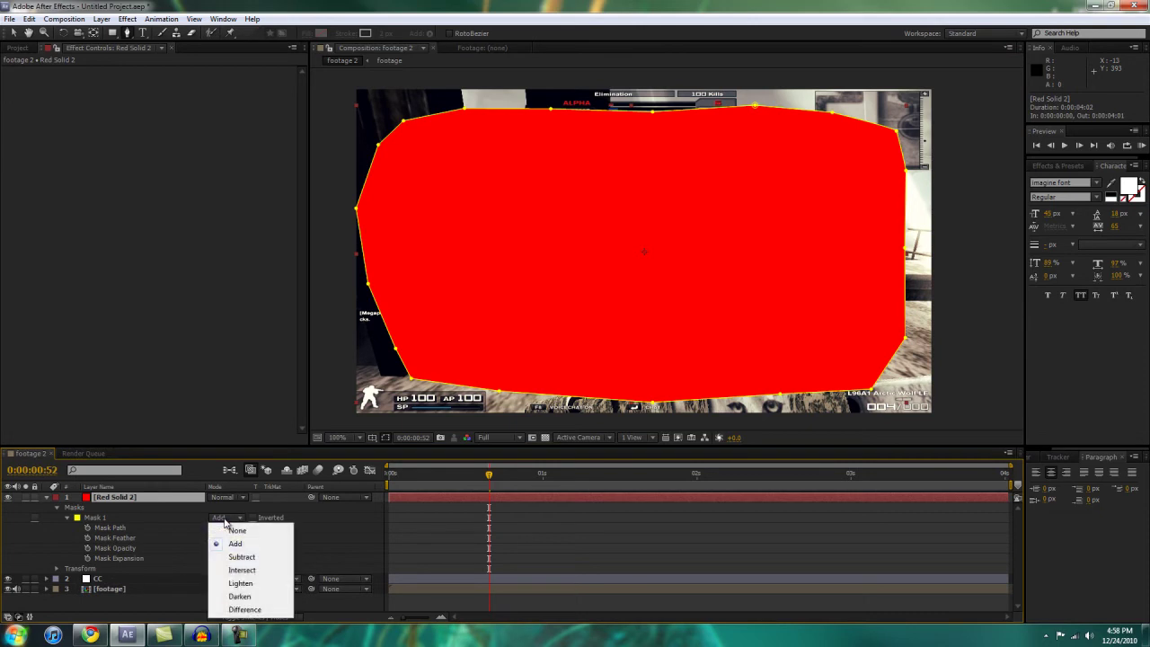
pyautogui.click(236, 555)
pyautogui.moveTo(214, 558); pyautogui.dragTo(238, 546)
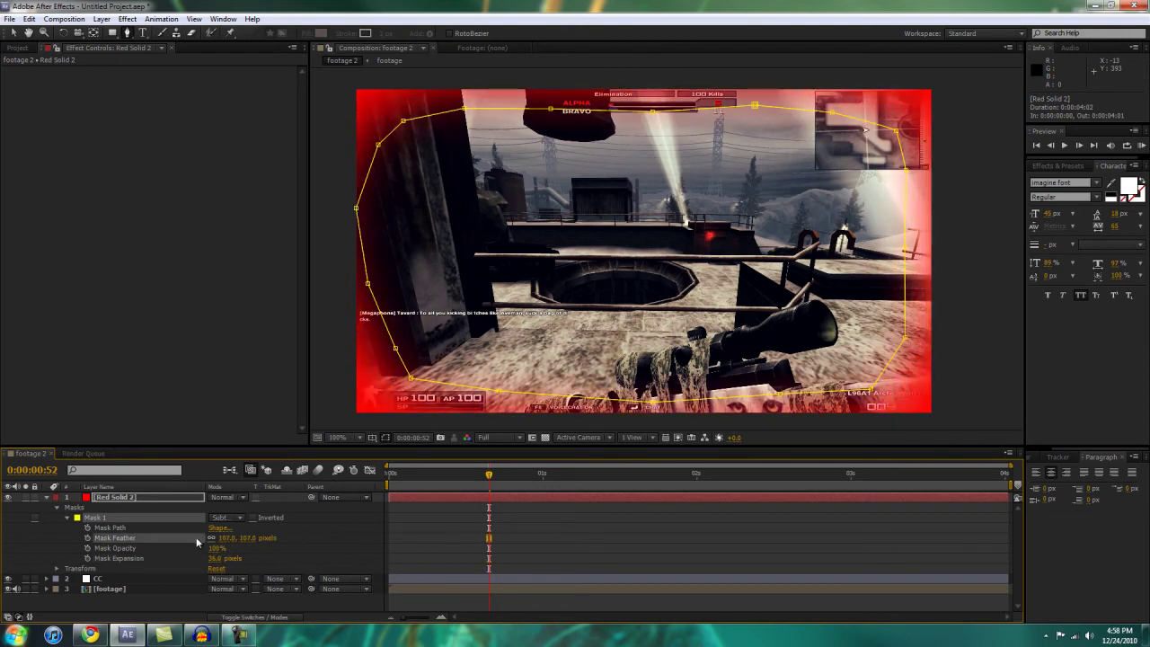
# Set the red solid layer's blending mode to Soft Light and collapse its properties.
pyautogui.click(183, 501)
pyautogui.moveTo(240, 446); pyautogui.dragTo(239, 389)
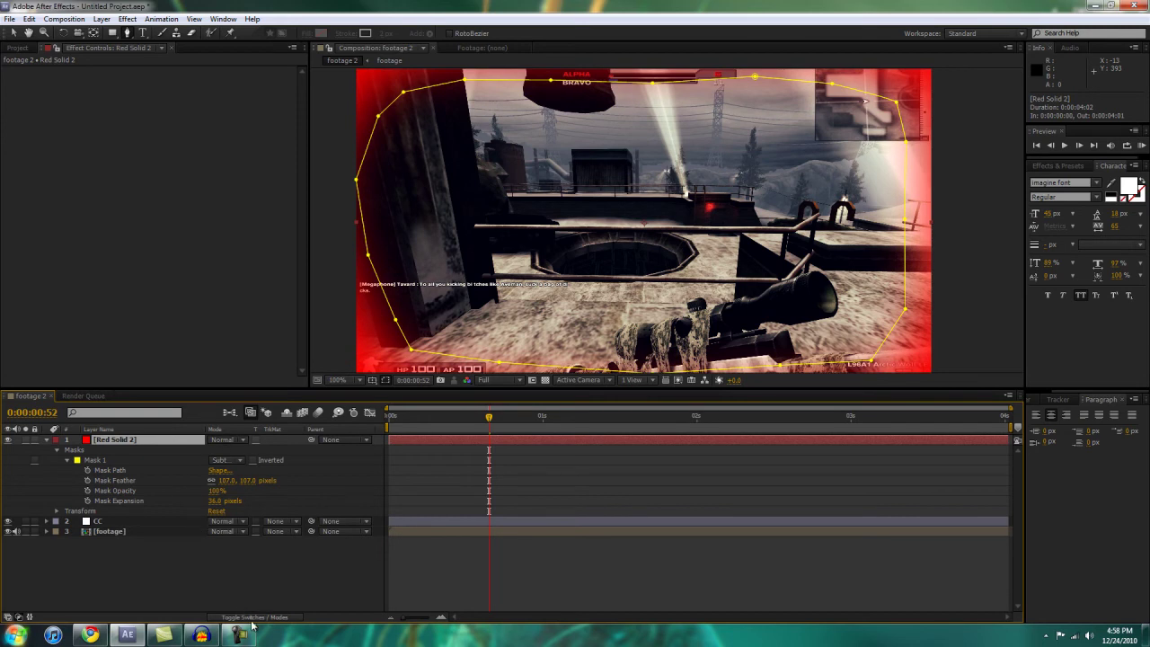
pyautogui.click(214, 440)
pyautogui.click(272, 332)
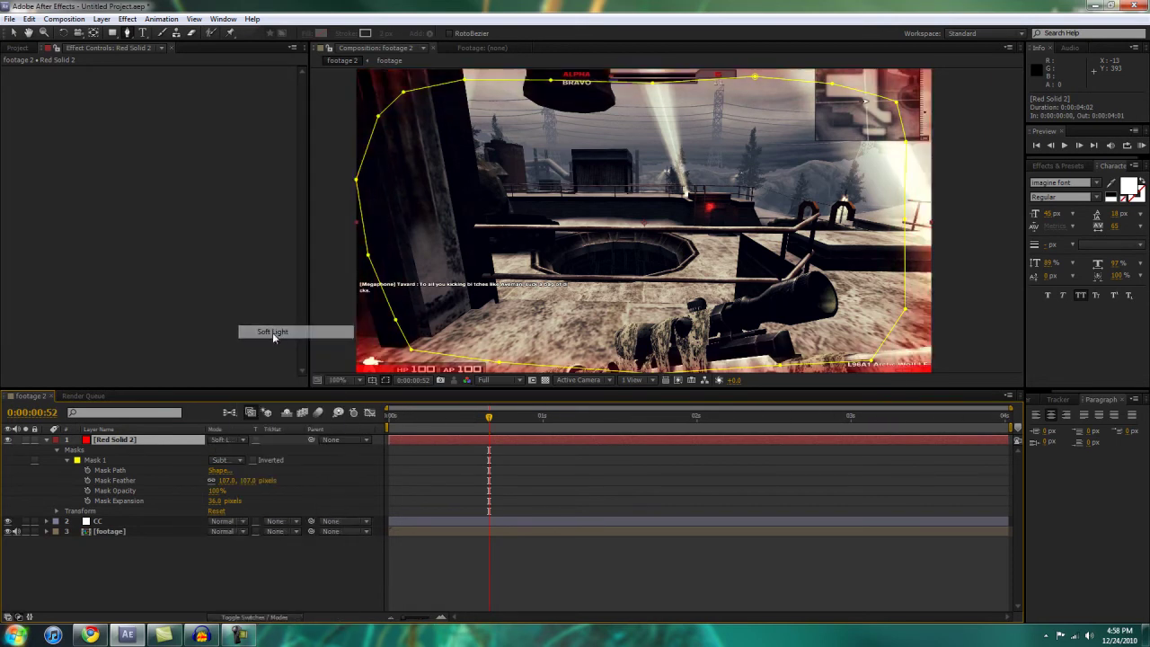
pyautogui.click(46, 440)
# Add a new adjustment layer and place it between the red solid and the CC layer.
pyautogui.click(75, 482)
pyautogui.click(134, 451)
pyautogui.click(120, 441)
pyautogui.click(124, 449)
pyautogui.rightClick(137, 480)
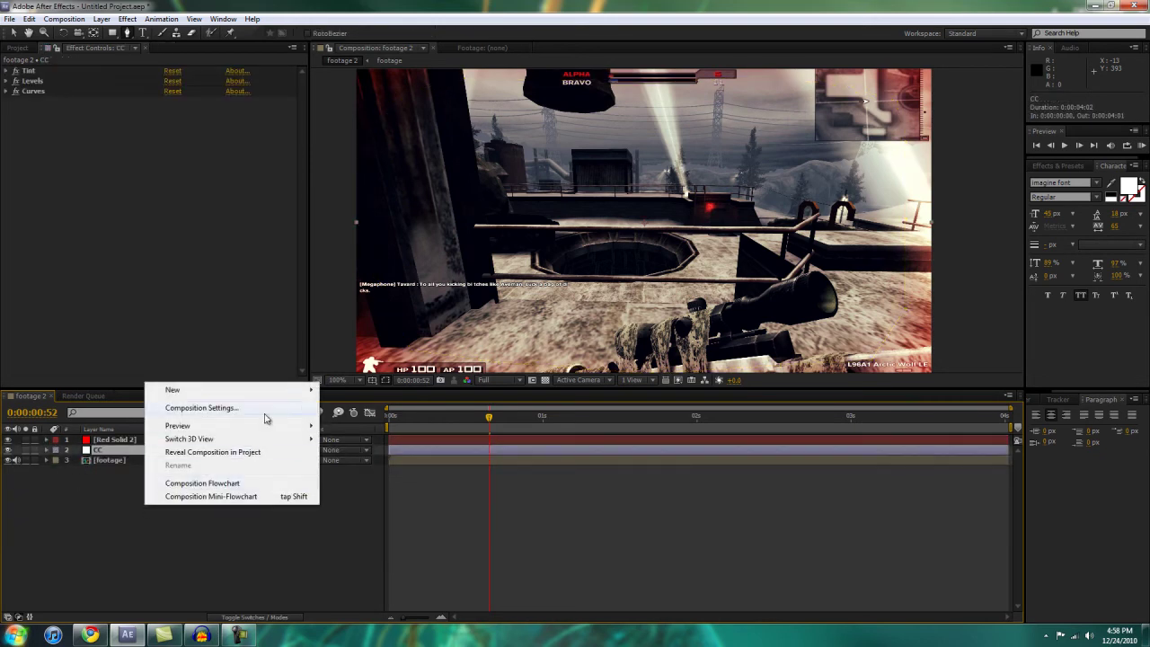
pyautogui.moveTo(288, 398)
pyautogui.click(378, 490)
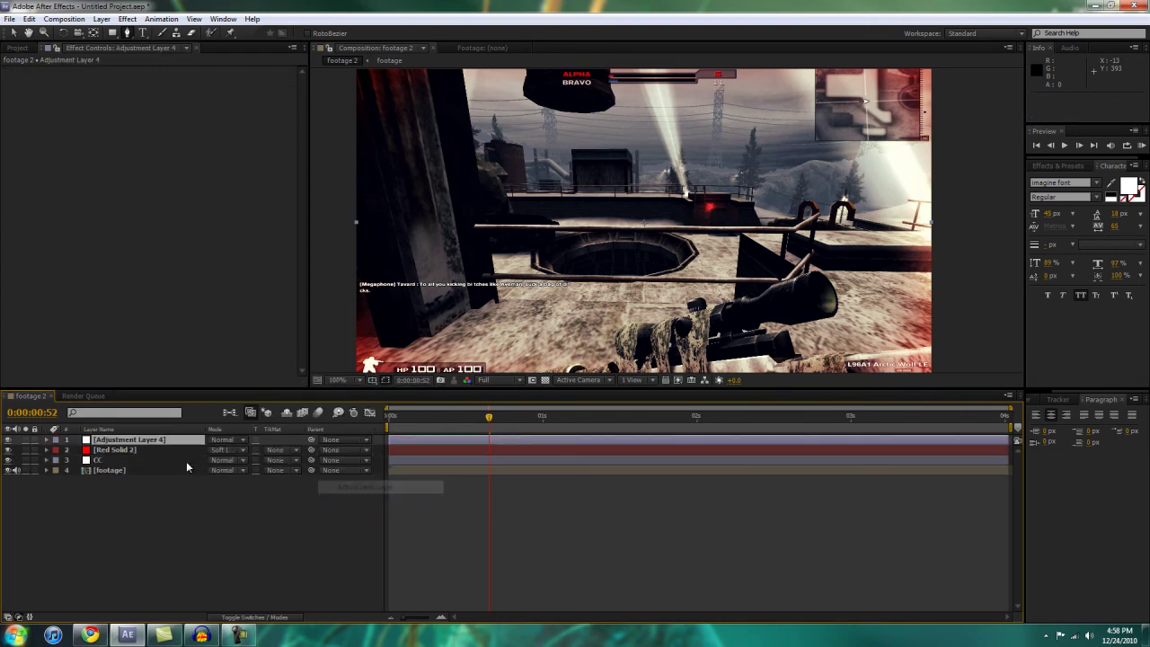
pyautogui.moveTo(135, 443); pyautogui.dragTo(130, 457)
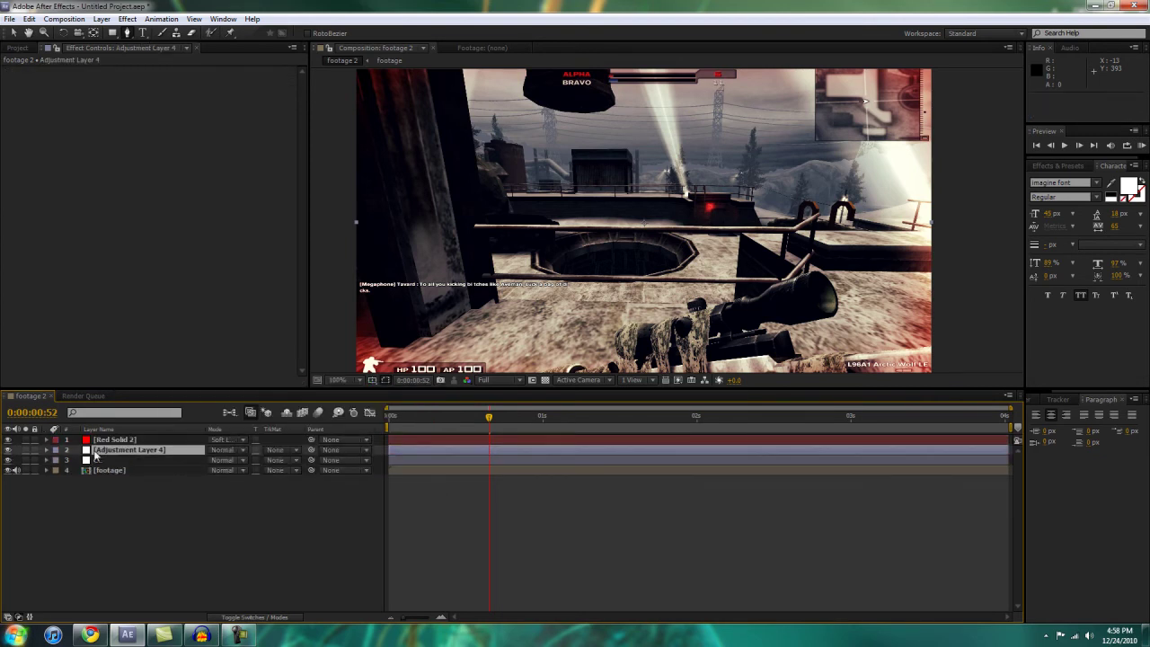
# Rename the new adjustment layer as blur.
pyautogui.rightClick(97, 451)
pyautogui.click(124, 447)
pyautogui.write('b')
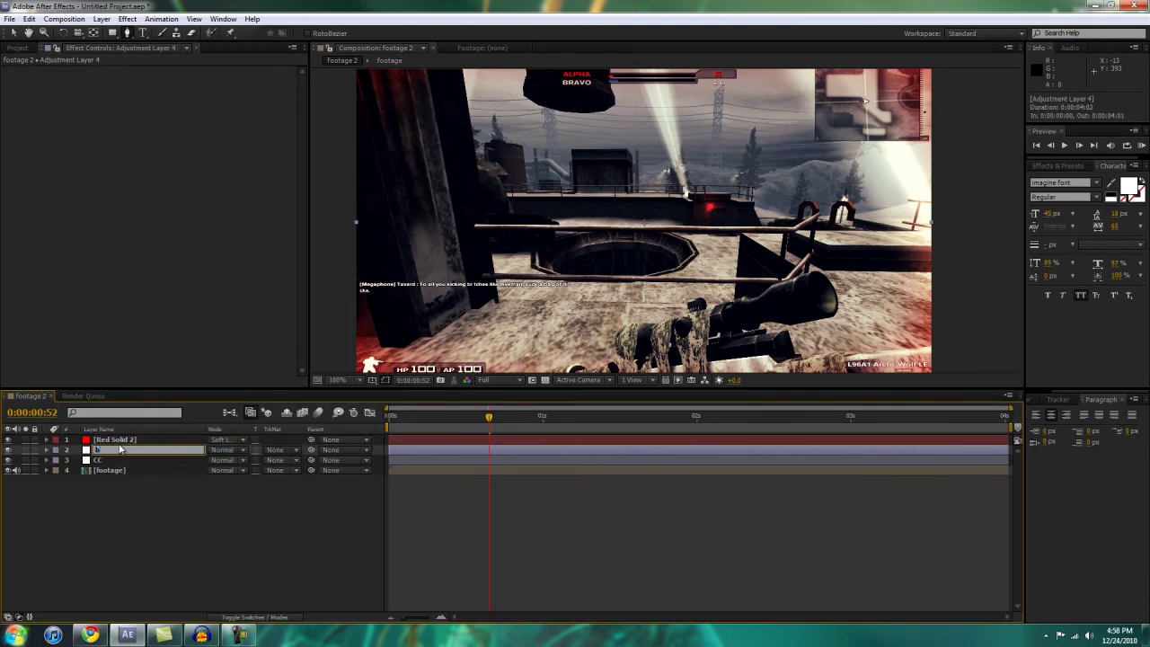
pyautogui.write('lur')
pyautogui.press('Return')
# Apply a Gaussian Blur to the blur layer with Blurriness 4.1 and horizontal and vertical blur dimensions.
pyautogui.click(128, 19)
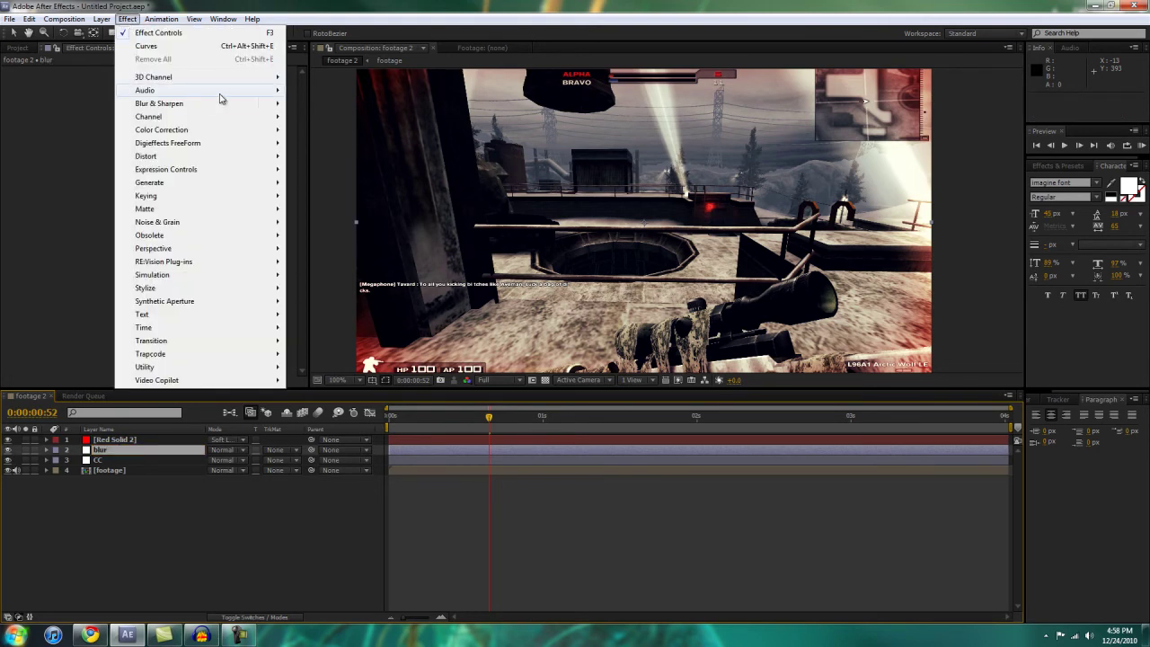
pyautogui.moveTo(260, 104)
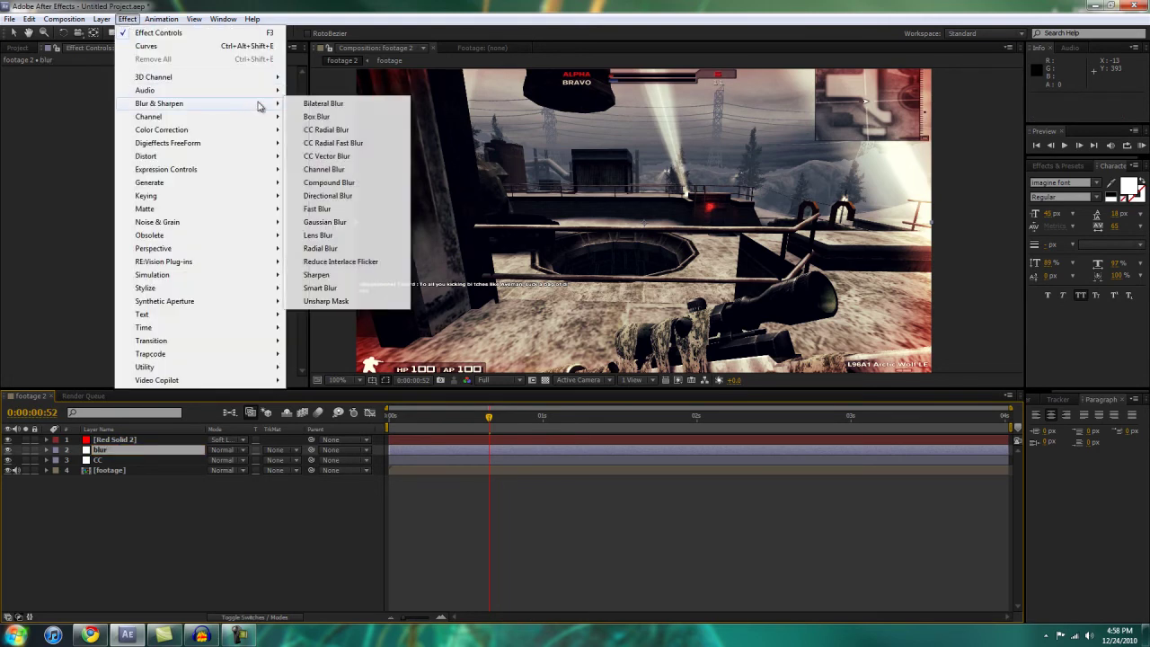
pyautogui.click(325, 222)
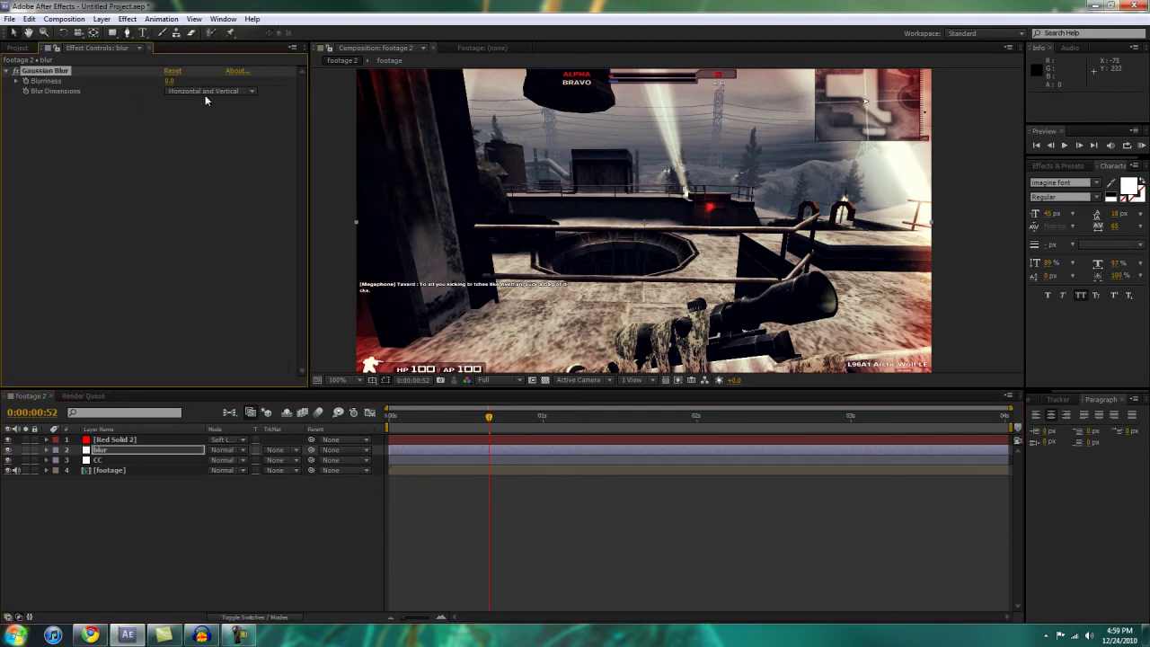
pyautogui.moveTo(176, 81); pyautogui.dragTo(196, 85)
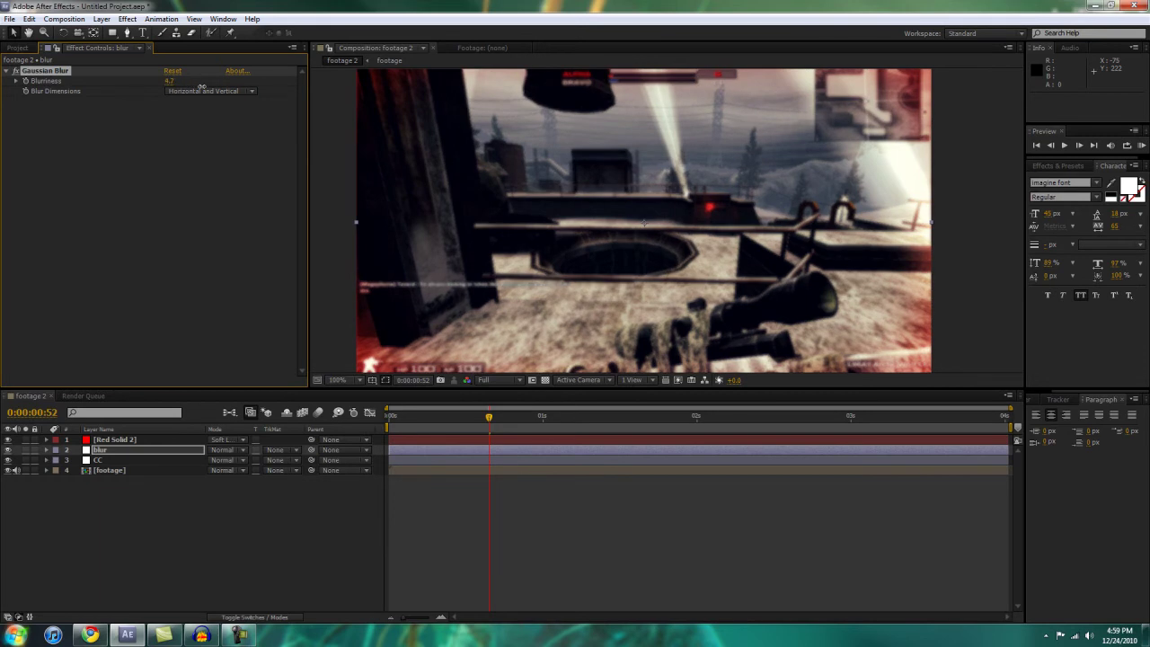
pyautogui.moveTo(582, 248); pyautogui.dragTo(573, 250)
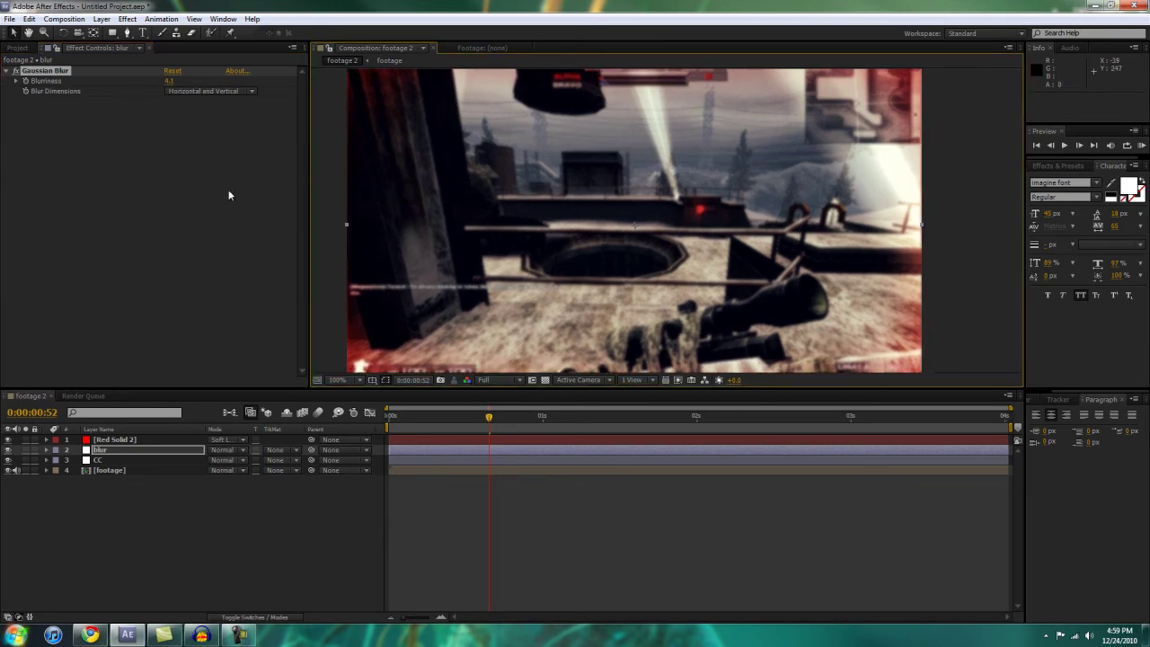
pyautogui.click(220, 91)
pyautogui.click(153, 186)
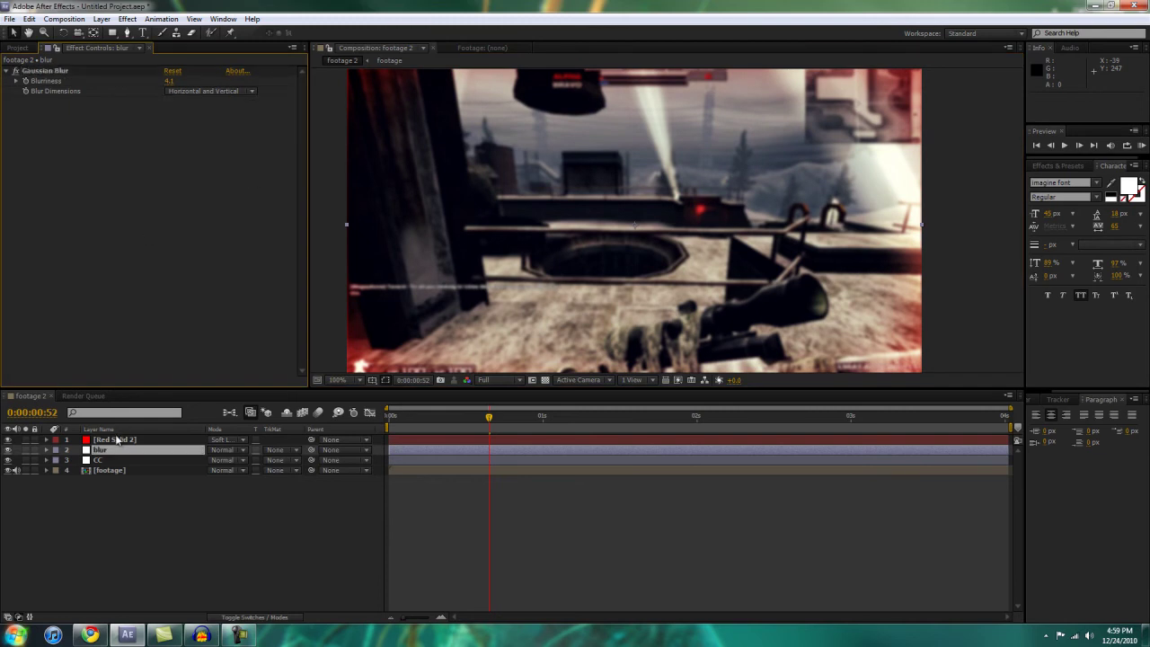
# Draw an elliptical mask on the blur layer from the frame's centre, nearly filling the frame.
pyautogui.moveTo(120, 34); pyautogui.dragTo(142, 59)
pyautogui.press(',')
pyautogui.press(',')
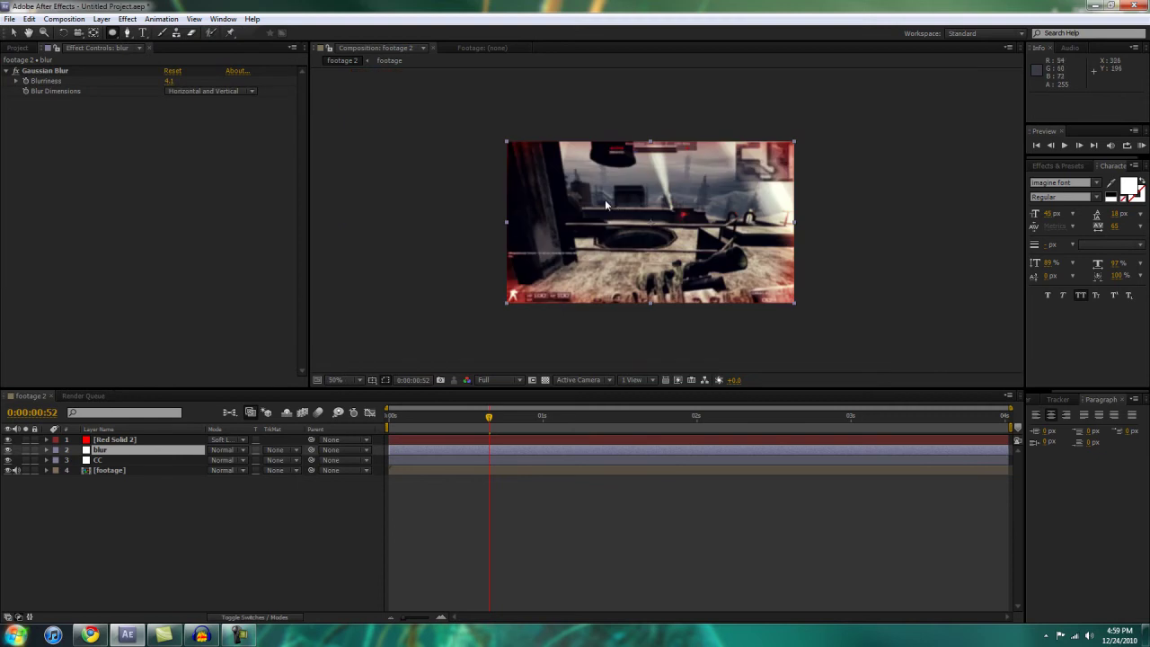
pyautogui.moveTo(649, 225); pyautogui.dragTo(790, 305)
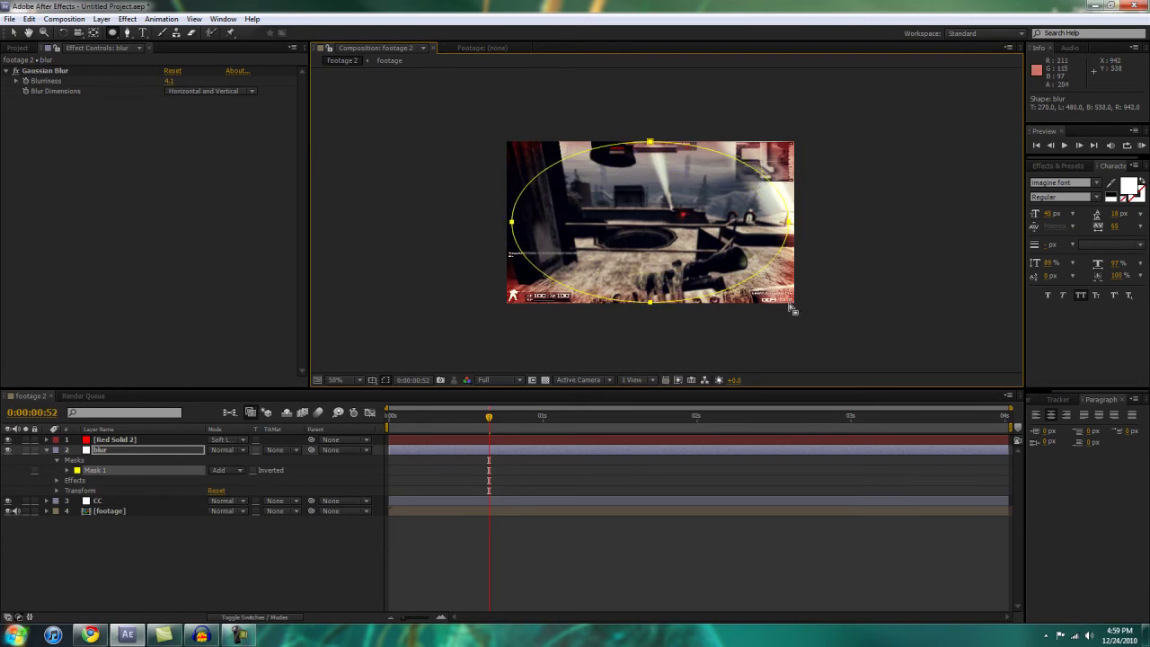
# Set the blur layer's elliptical mask to Subtract and feather it by 85 pixels.
pyautogui.press('.')
pyautogui.moveTo(691, 268); pyautogui.dragTo(695, 238)
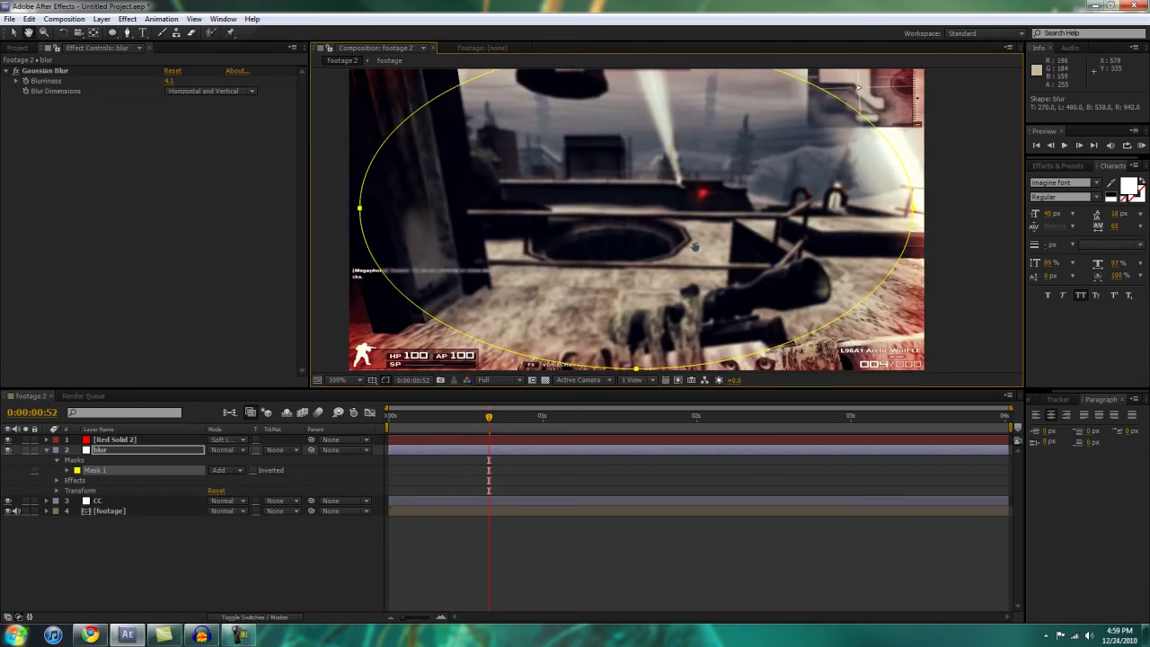
pyautogui.moveTo(667, 388); pyautogui.dragTo(667, 447)
pyautogui.moveTo(542, 288); pyautogui.dragTo(542, 313)
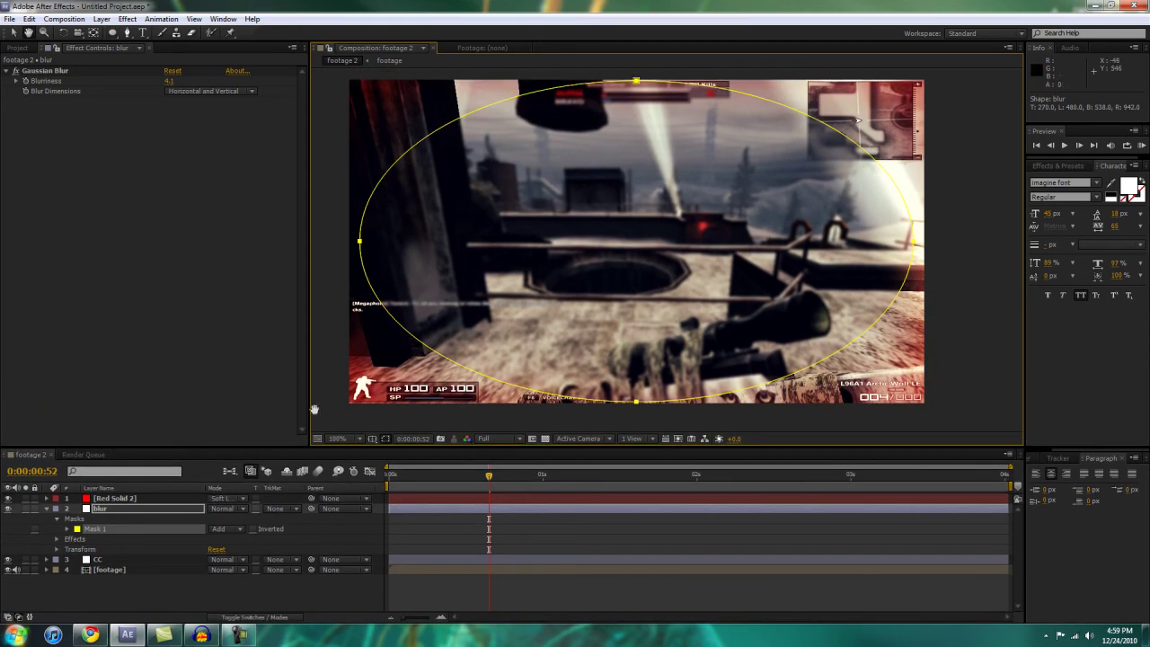
pyautogui.click(234, 532)
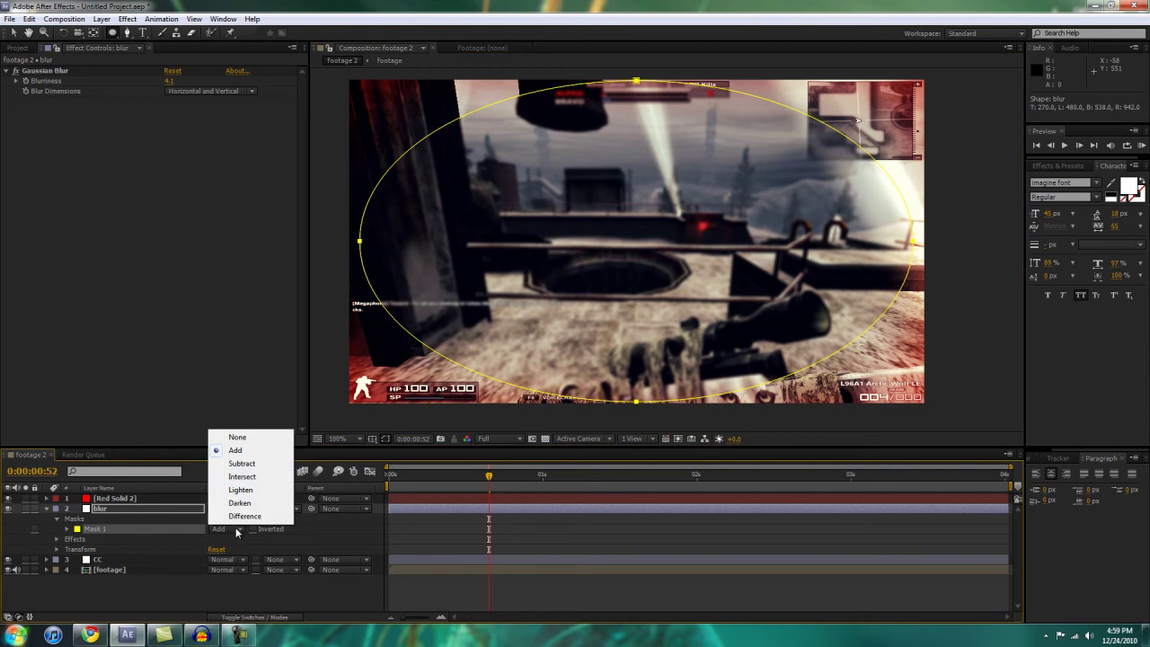
pyautogui.click(262, 464)
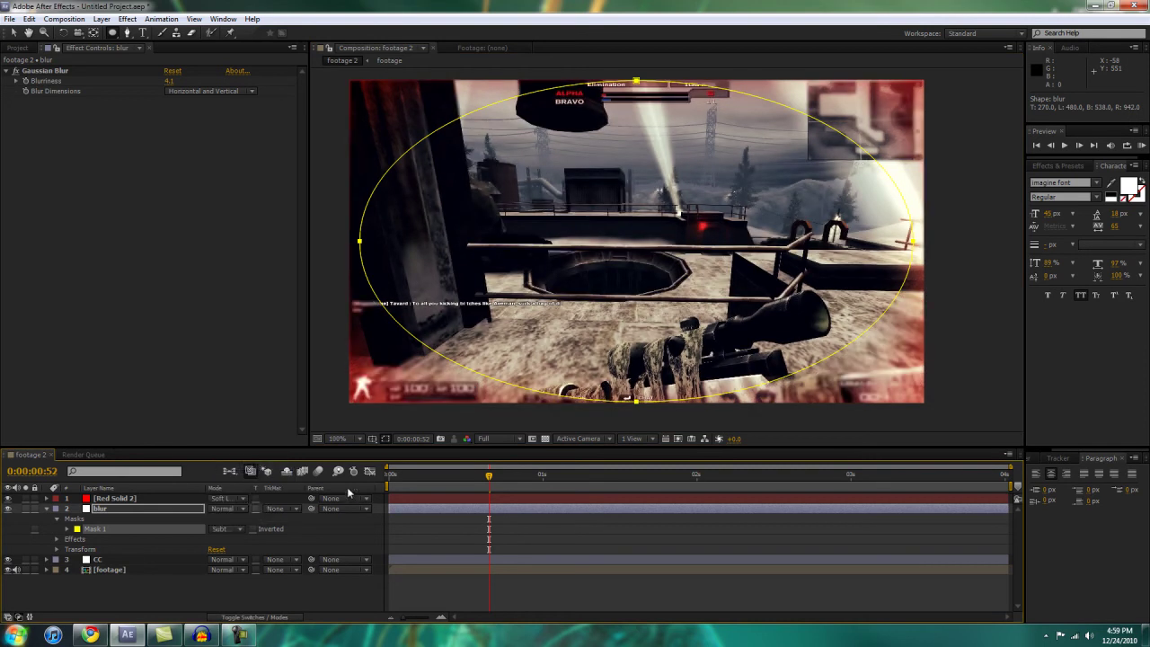
pyautogui.click(67, 529)
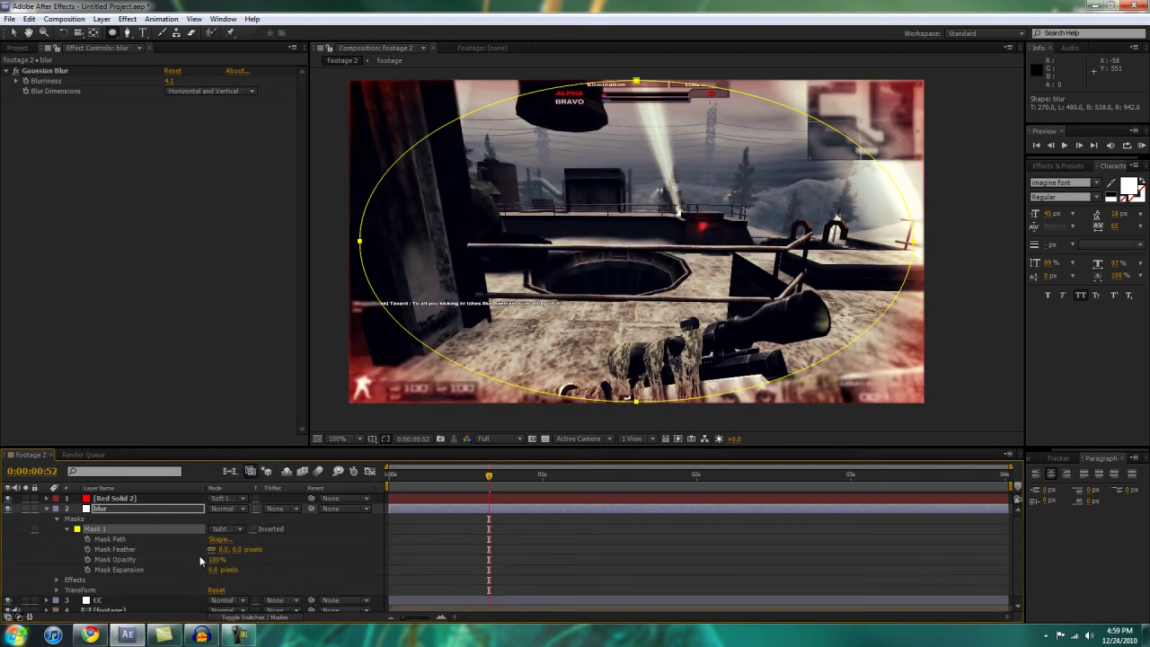
pyautogui.moveTo(221, 550); pyautogui.dragTo(270, 553)
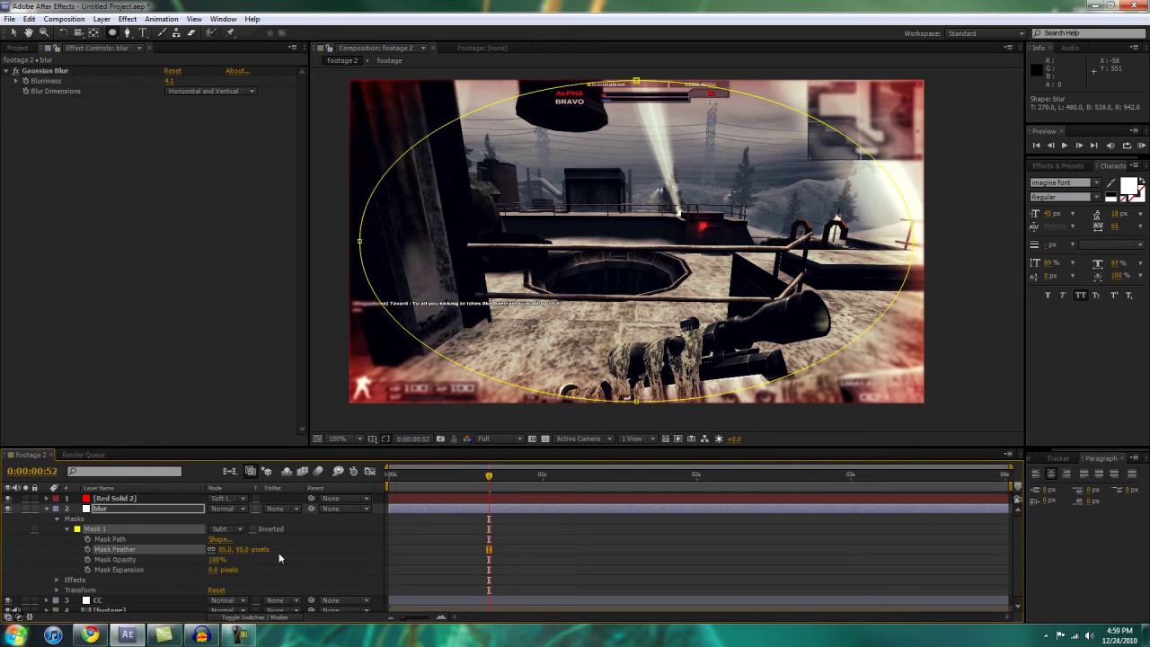
# Hide the mask outlines and view the graded footage at 0:00:00:27, with the blur layer's properties collapsed.
pyautogui.click(387, 441)
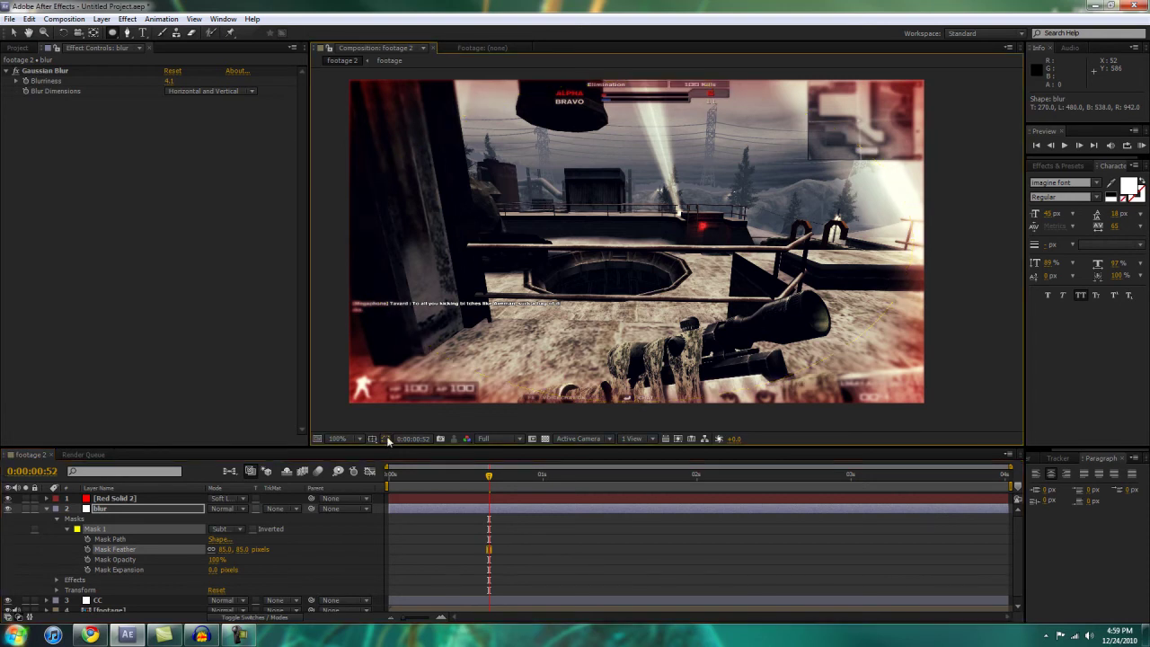
pyautogui.moveTo(571, 280); pyautogui.dragTo(558, 271)
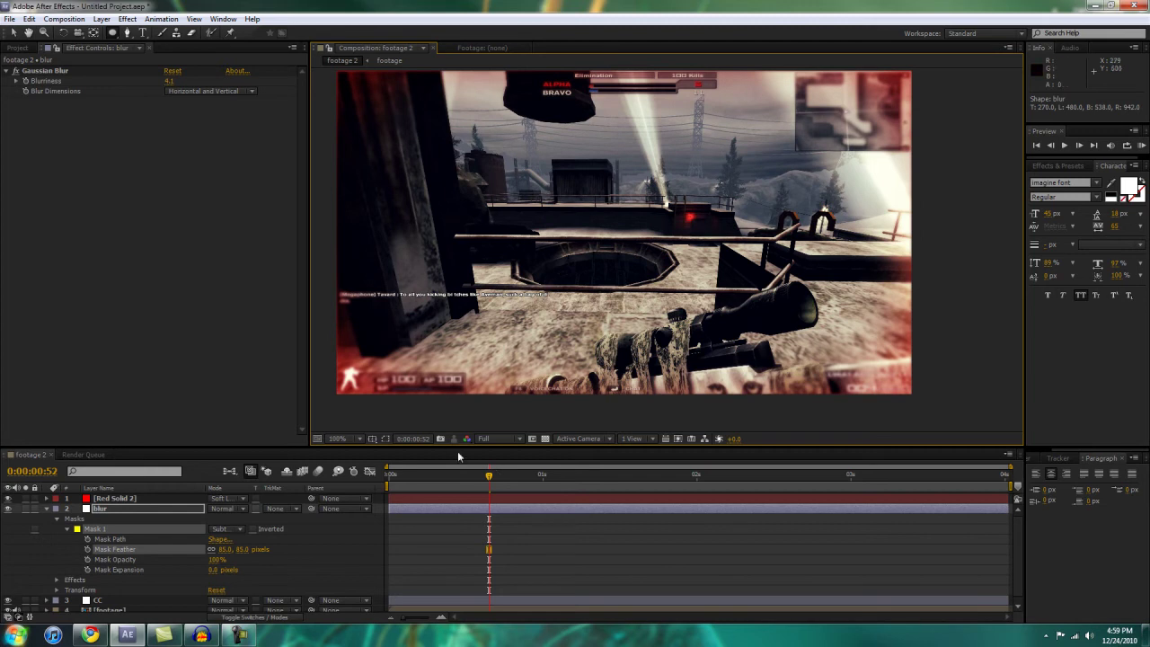
pyautogui.moveTo(488, 484); pyautogui.dragTo(440, 488)
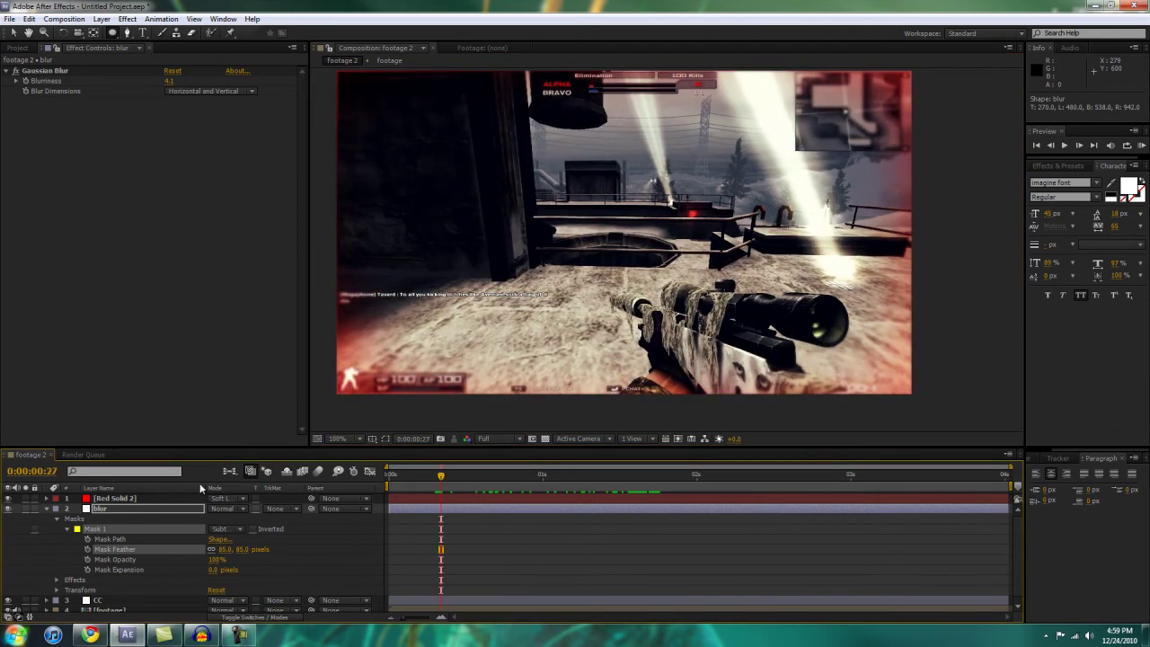
pyautogui.click(48, 509)
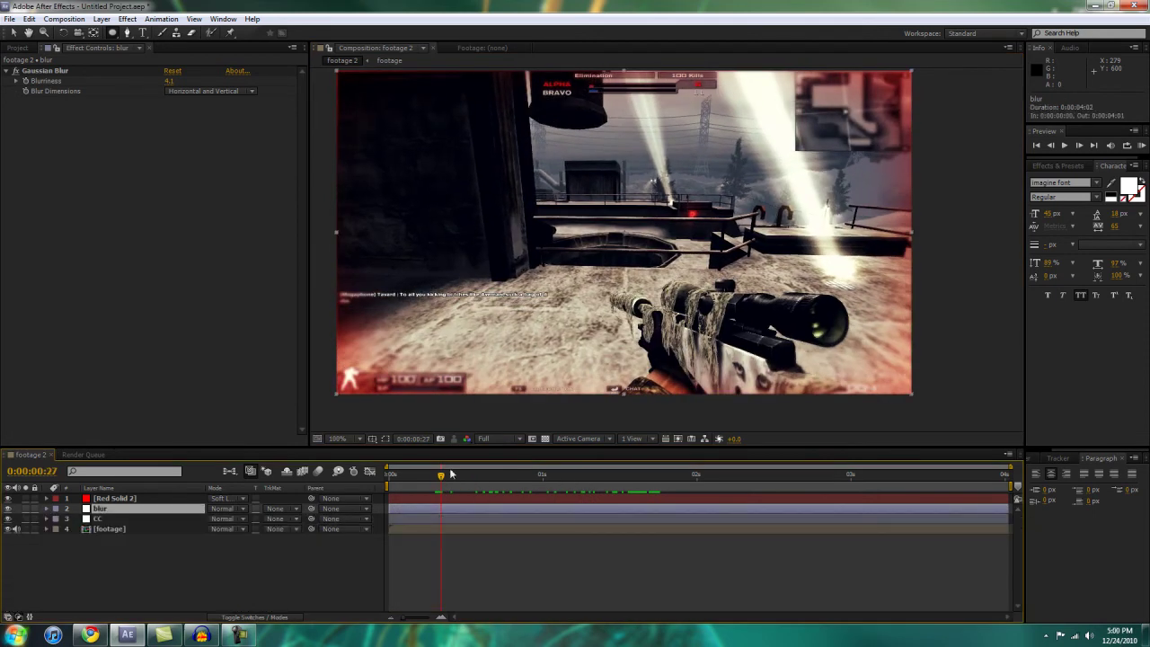
# Enable time remapping on the footage layer and add a Time Remap keyframe at 0:00:00:78.
pyautogui.moveTo(441, 477); pyautogui.dragTo(479, 498)
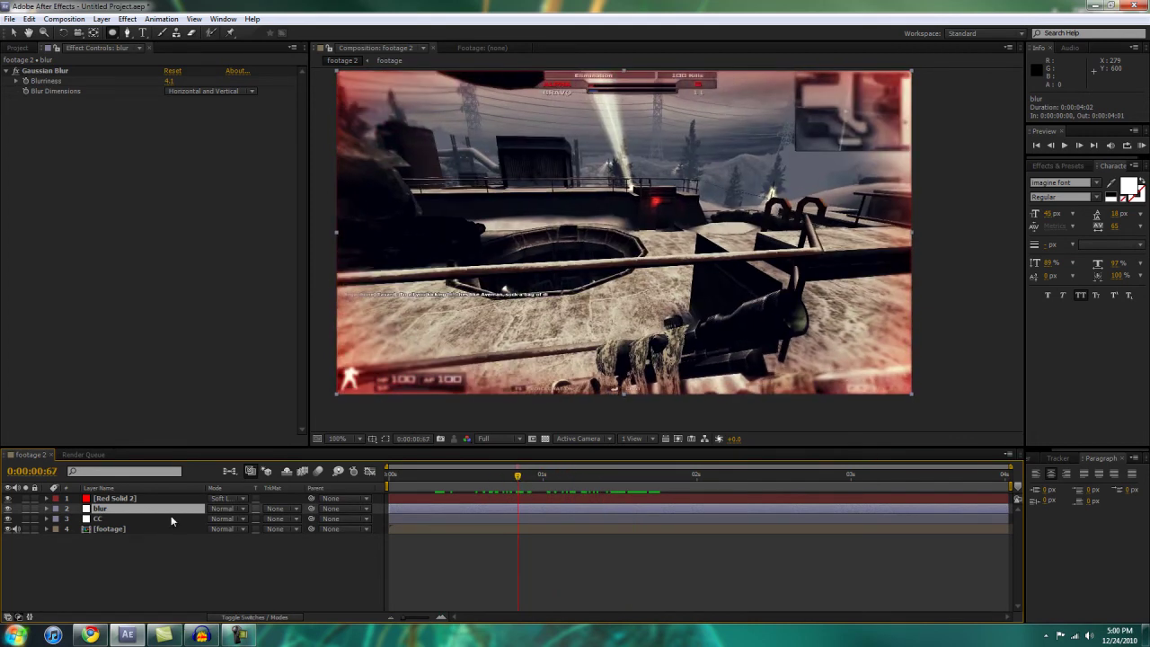
pyautogui.click(146, 530)
pyautogui.rightClick(144, 539)
pyautogui.moveTo(302, 424)
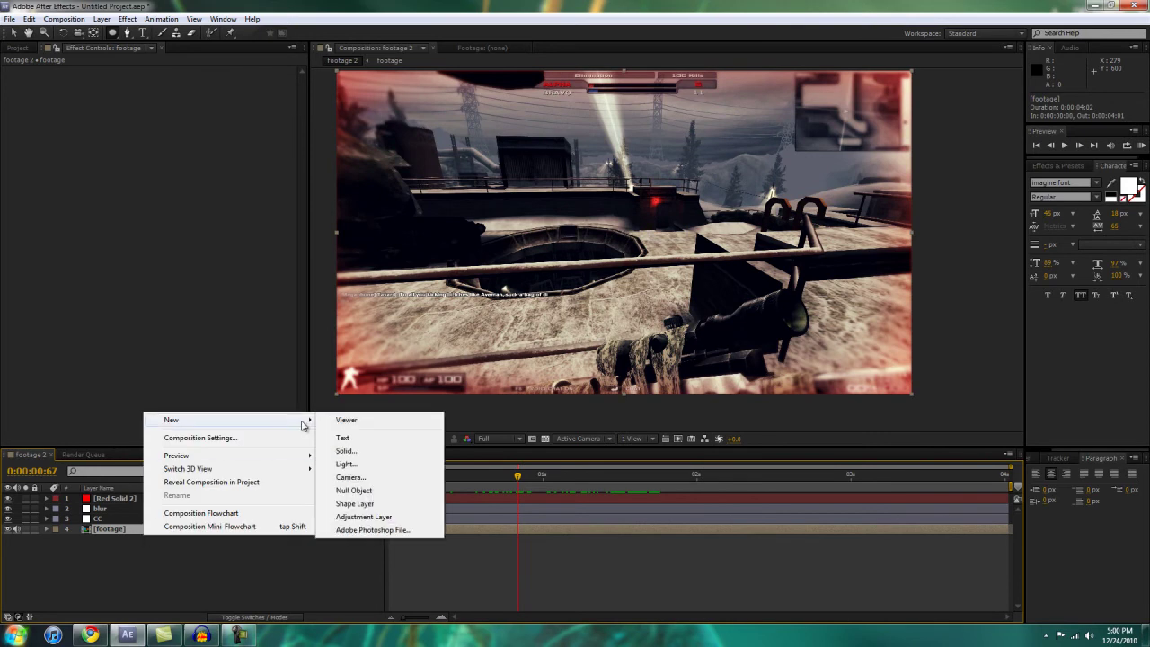
pyautogui.rightClick(123, 530)
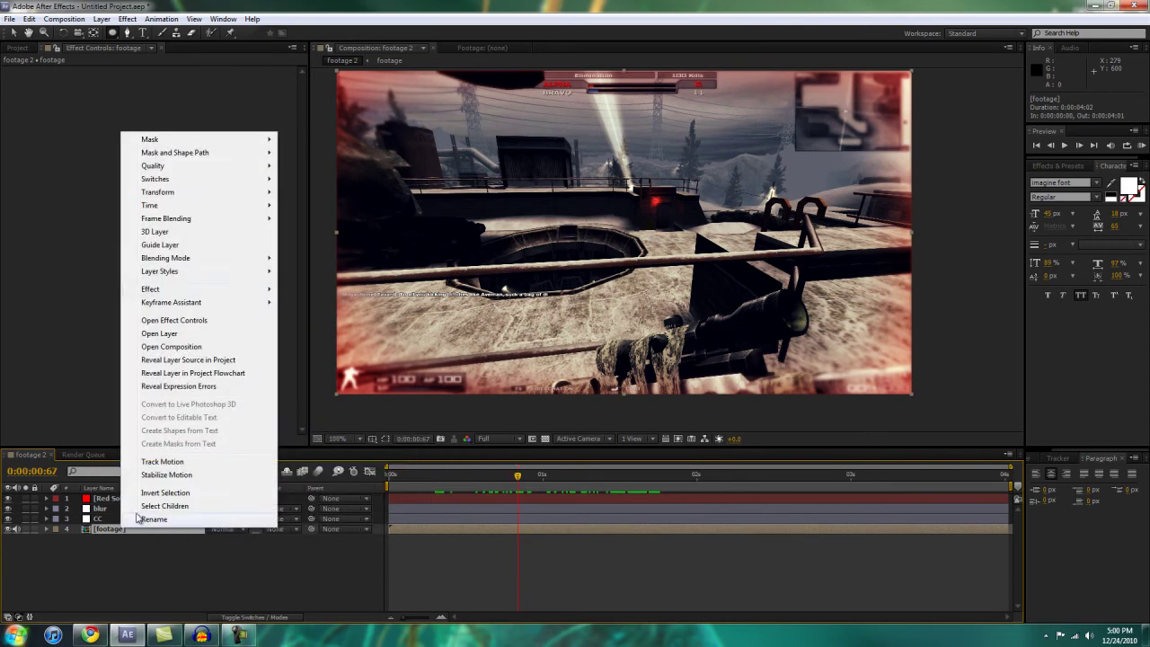
pyautogui.moveTo(252, 206)
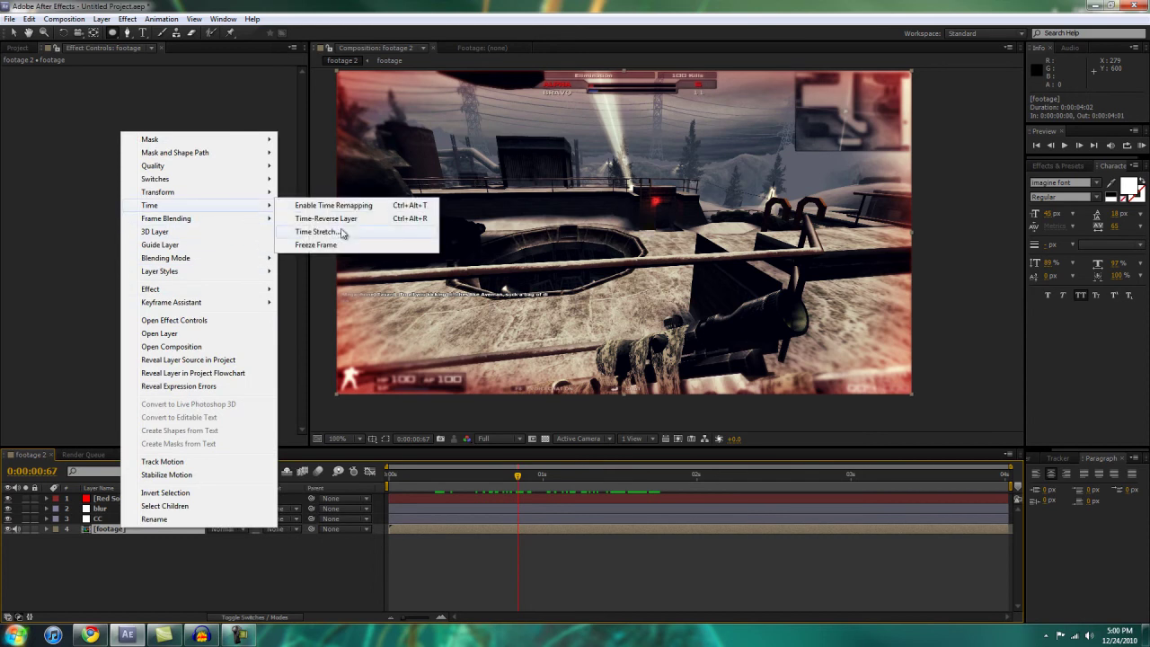
pyautogui.click(346, 206)
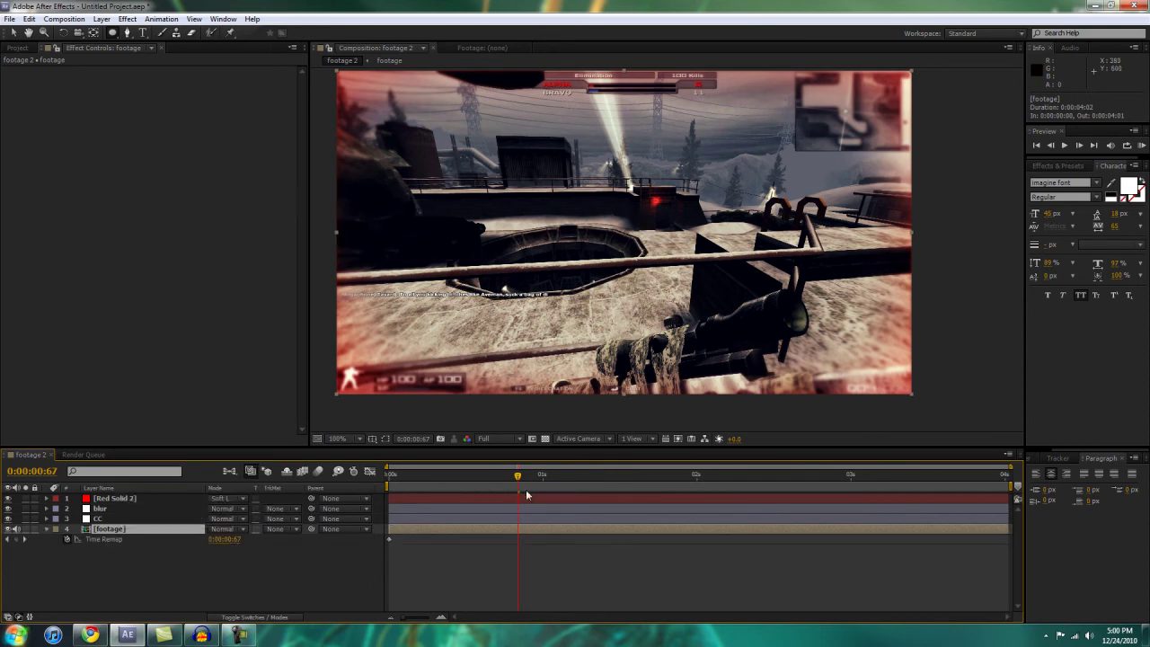
pyautogui.moveTo(518, 479)
pyautogui.mouseDown()
pyautogui.moveTo(497, 482)
pyautogui.moveTo(539, 484)
pyautogui.mouseUp()
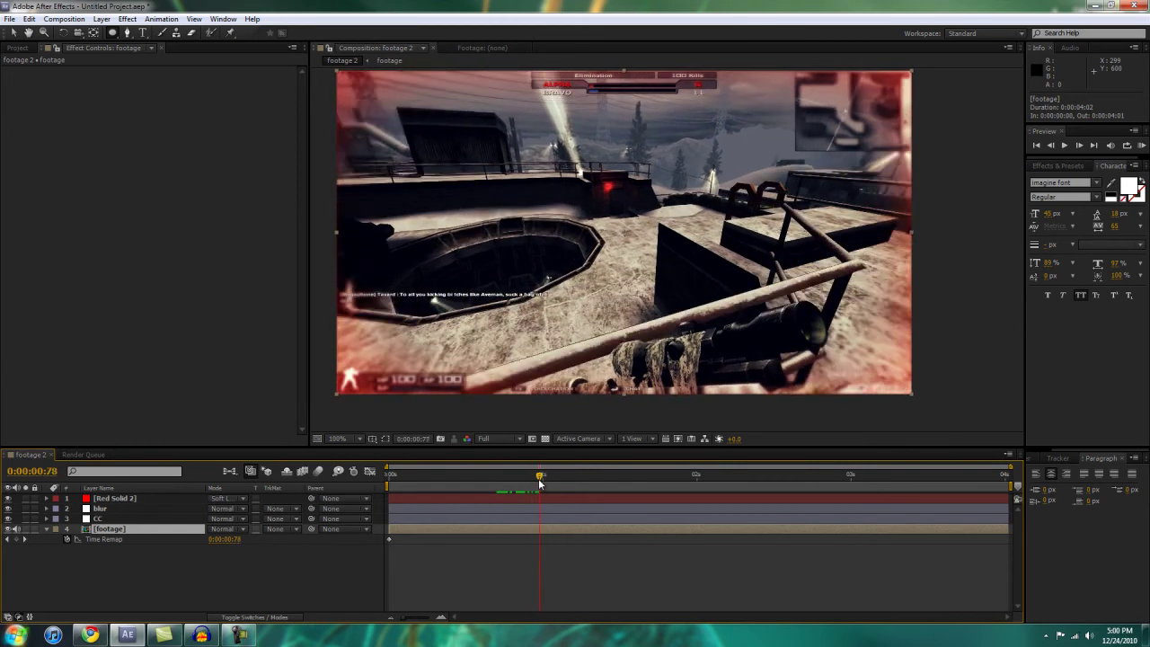
pyautogui.click(14, 540)
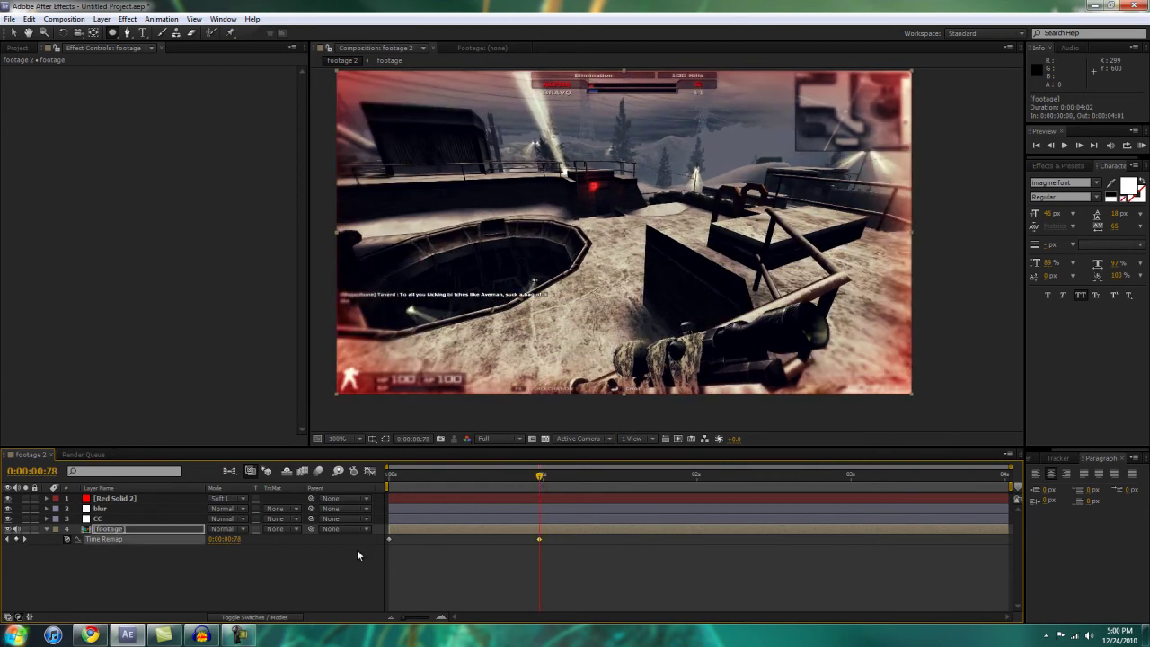
# Try sliding the second Time Remap keyframe earlier and later to change the footage speed, and undo the moves.
pyautogui.moveTo(539, 540); pyautogui.dragTo(486, 539)
pyautogui.moveTo(537, 476); pyautogui.dragTo(512, 481)
pyautogui.moveTo(486, 539); pyautogui.dragTo(558, 539)
pyautogui.moveTo(512, 481)
pyautogui.mouseDown()
pyautogui.moveTo(557, 479)
pyautogui.moveTo(519, 485)
pyautogui.moveTo(513, 499)
pyautogui.mouseUp()
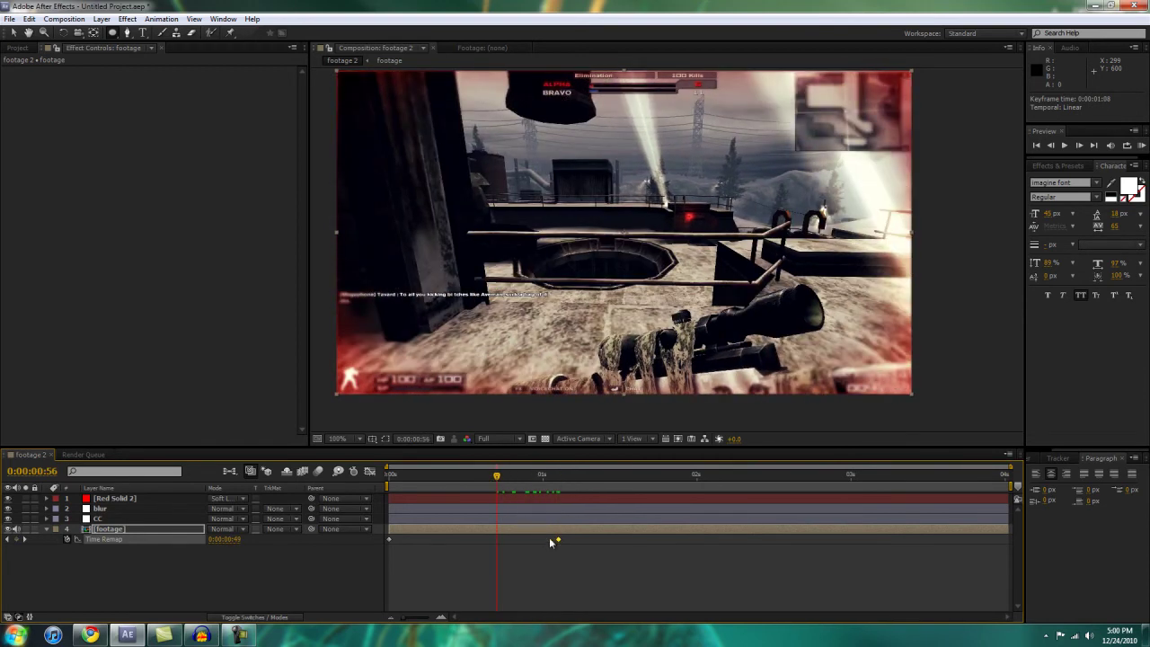
pyautogui.moveTo(558, 539); pyautogui.dragTo(487, 541)
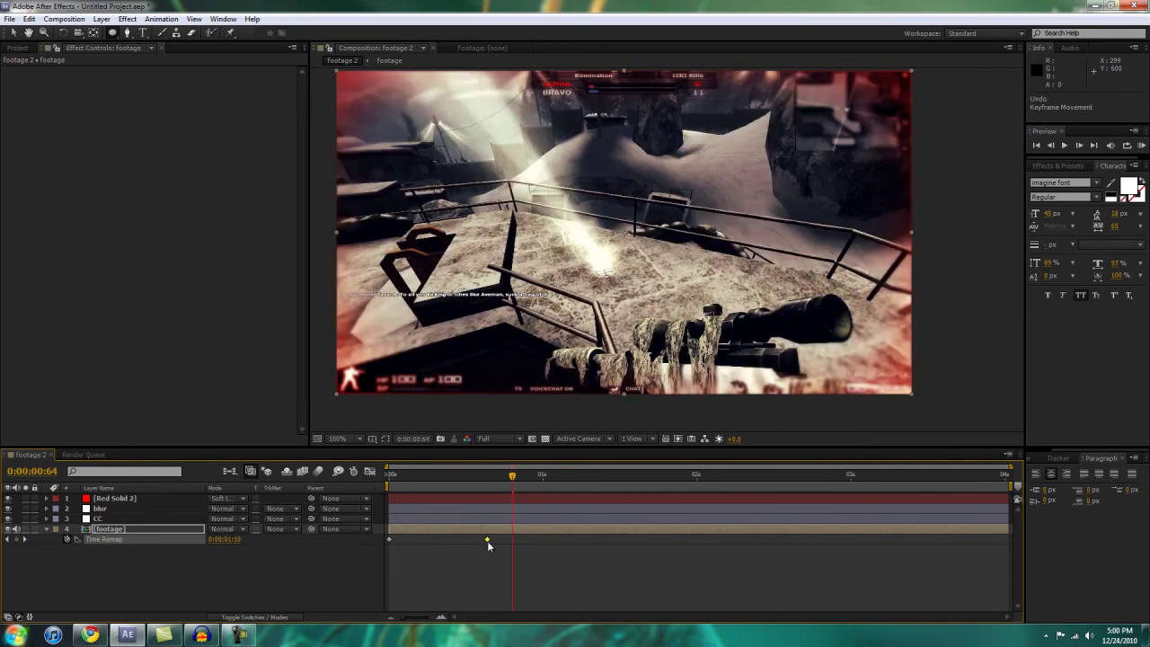
pyautogui.hotkey('ctrl', 'z')
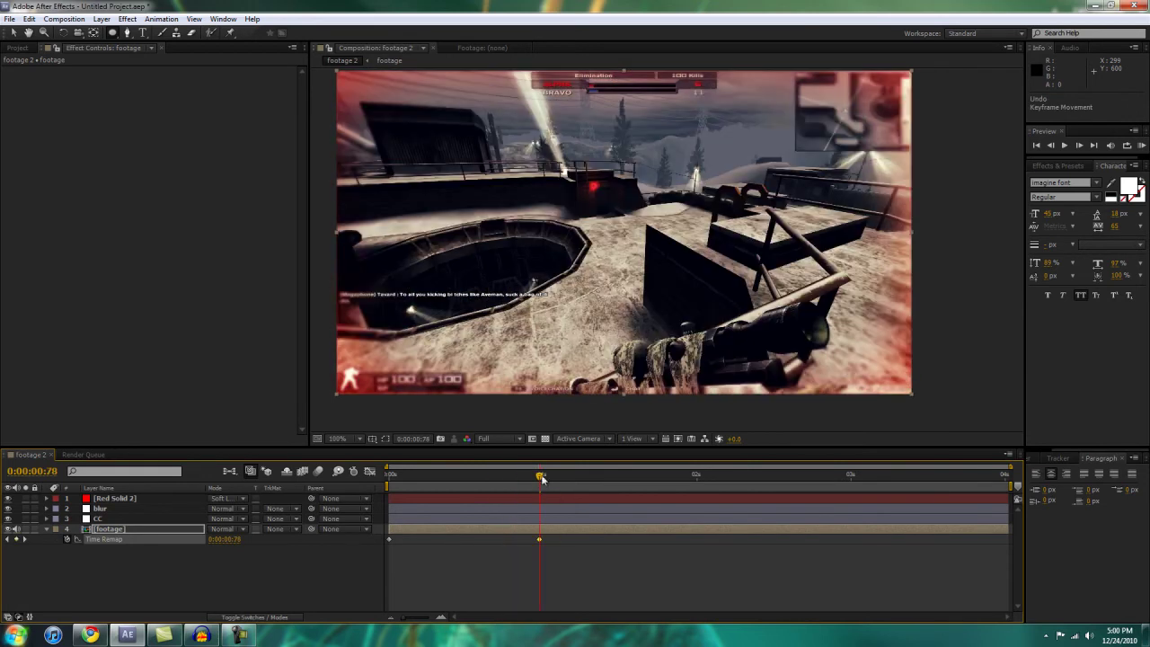
# Add two more Time Remap keyframes to the footage layer, at 0:00:01:46 and 0:00:01:76.
pyautogui.moveTo(547, 477); pyautogui.dragTo(634, 485)
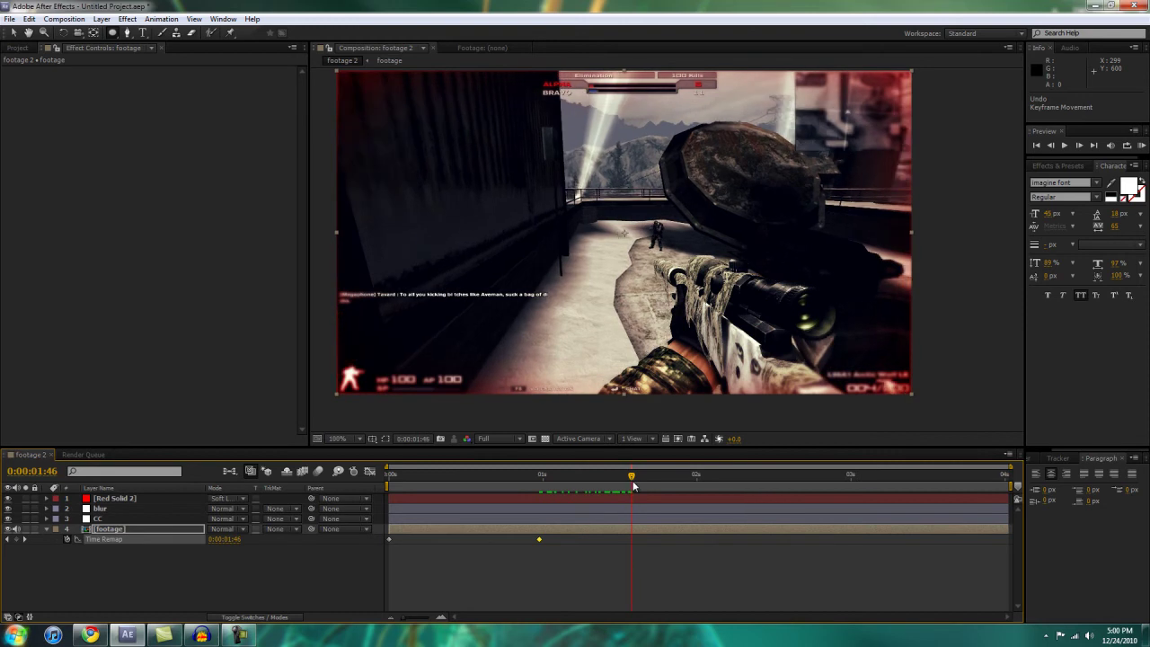
pyautogui.click(15, 540)
pyautogui.moveTo(634, 478); pyautogui.dragTo(659, 479)
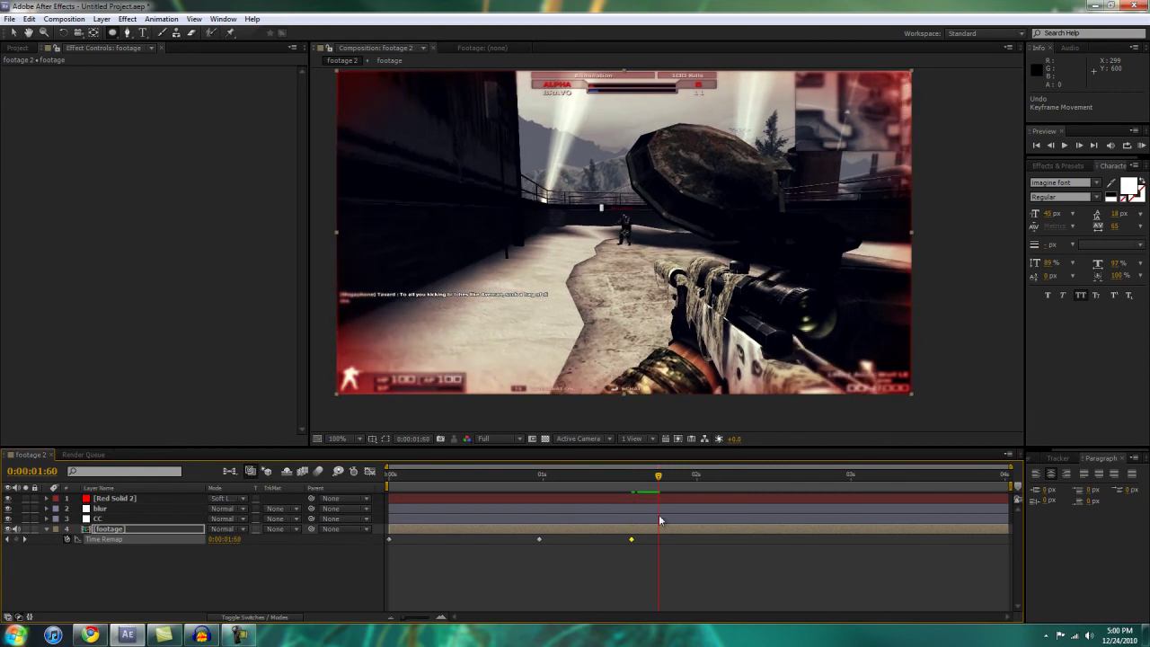
pyautogui.moveTo(661, 477); pyautogui.dragTo(694, 478)
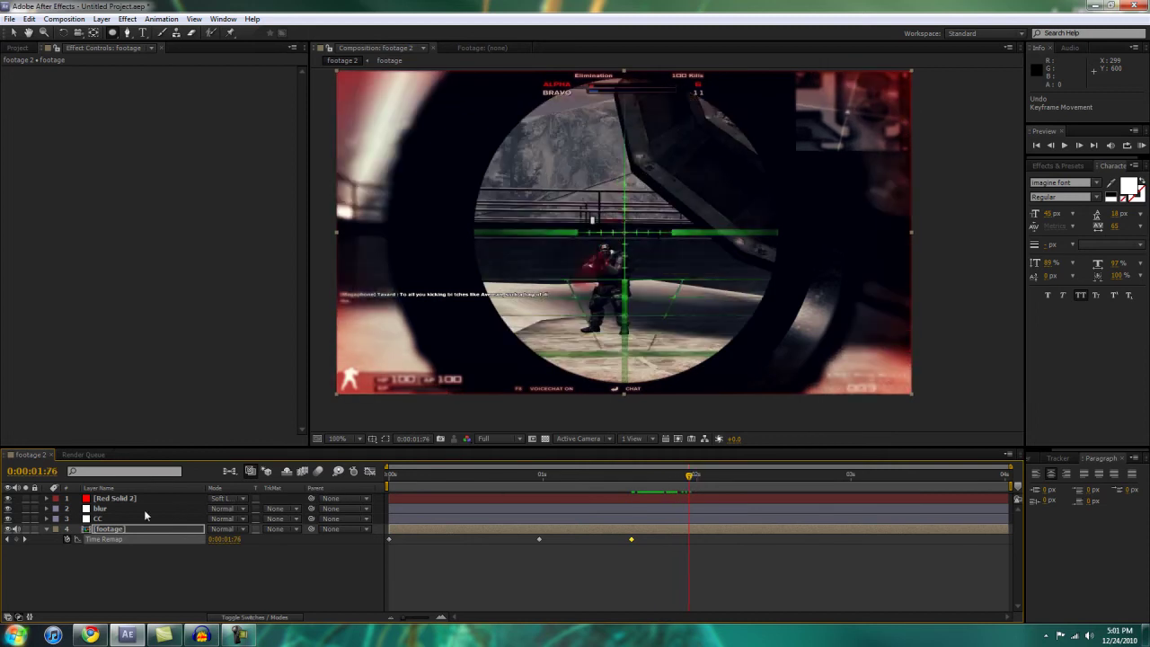
pyautogui.click(16, 539)
# Spread the last two Time Remap keyframes apart and shift both later, placing the last at 0:00:02:61, and check the retimed footage.
pyautogui.moveTo(691, 539); pyautogui.dragTo(737, 539)
pyautogui.moveTo(511, 561); pyautogui.dragTo(670, 539)
pyautogui.moveTo(618, 566); pyautogui.dragTo(815, 540)
pyautogui.moveTo(689, 478); pyautogui.dragTo(855, 517)
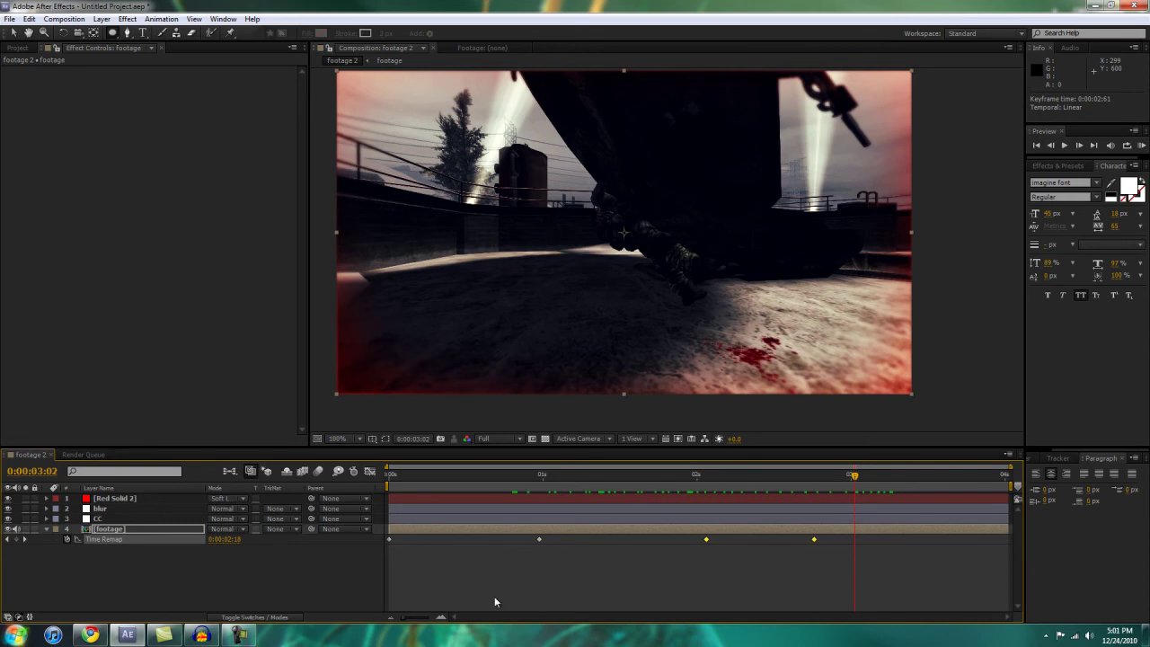
pyautogui.moveTo(858, 478); pyautogui.dragTo(921, 486)
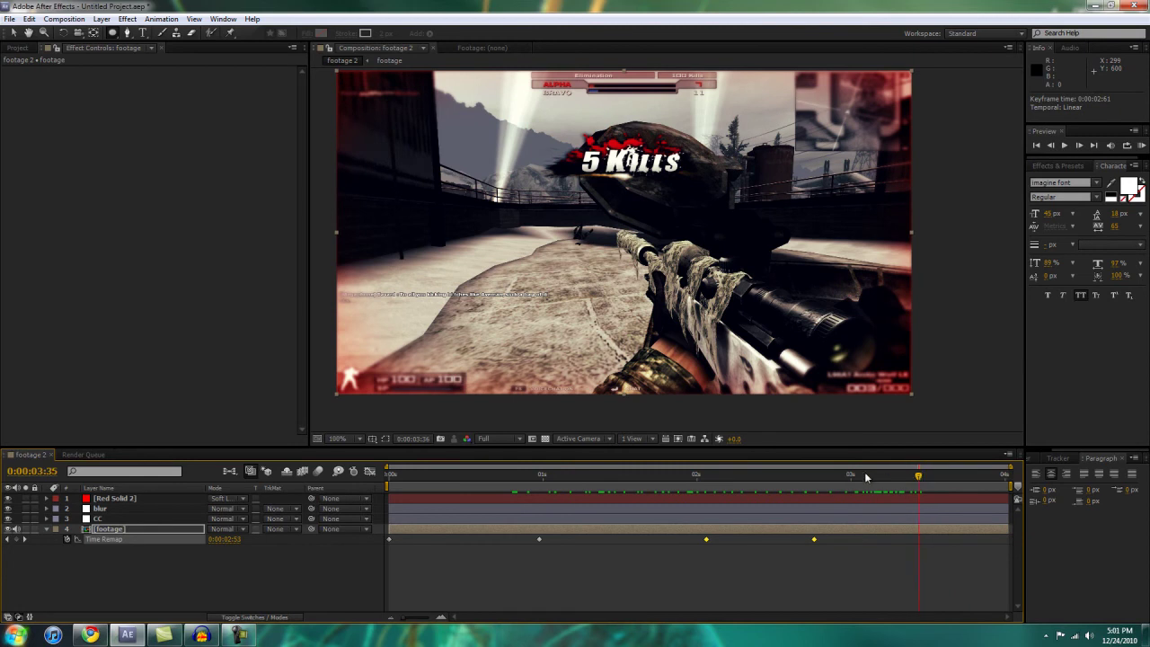
# Set the current time to 0:00:02:62 and create a black solid of 960 x 540 px.
pyautogui.click(824, 473)
pyautogui.click(794, 476)
pyautogui.moveTo(793, 473); pyautogui.dragTo(816, 486)
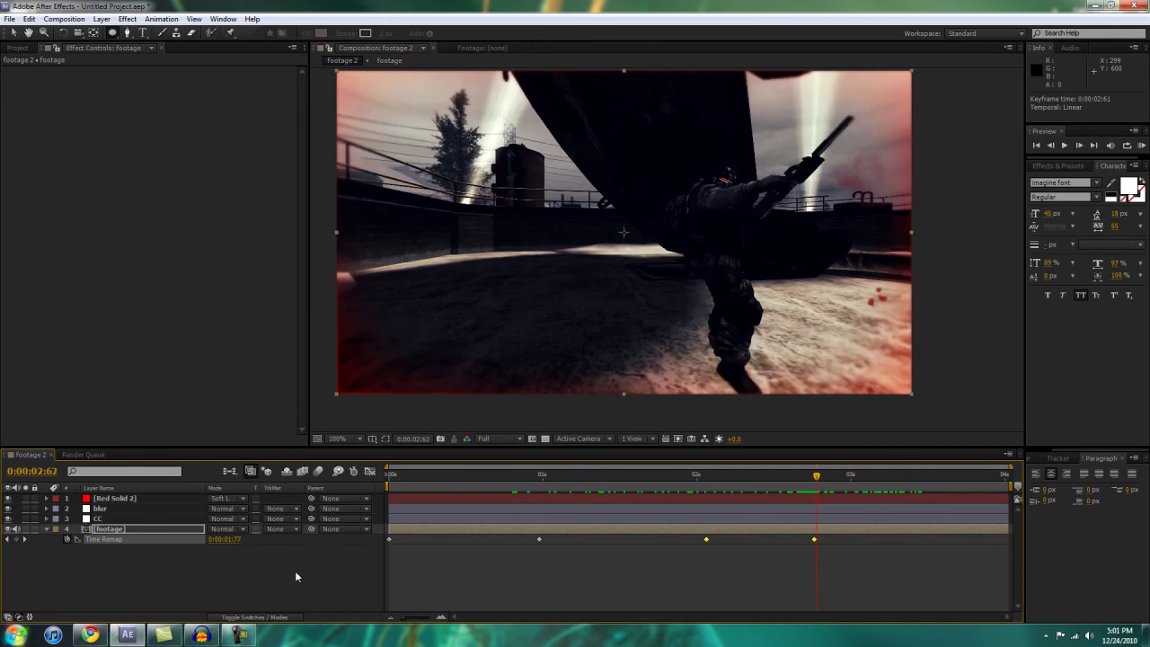
pyautogui.rightClick(239, 588)
pyautogui.moveTo(384, 476)
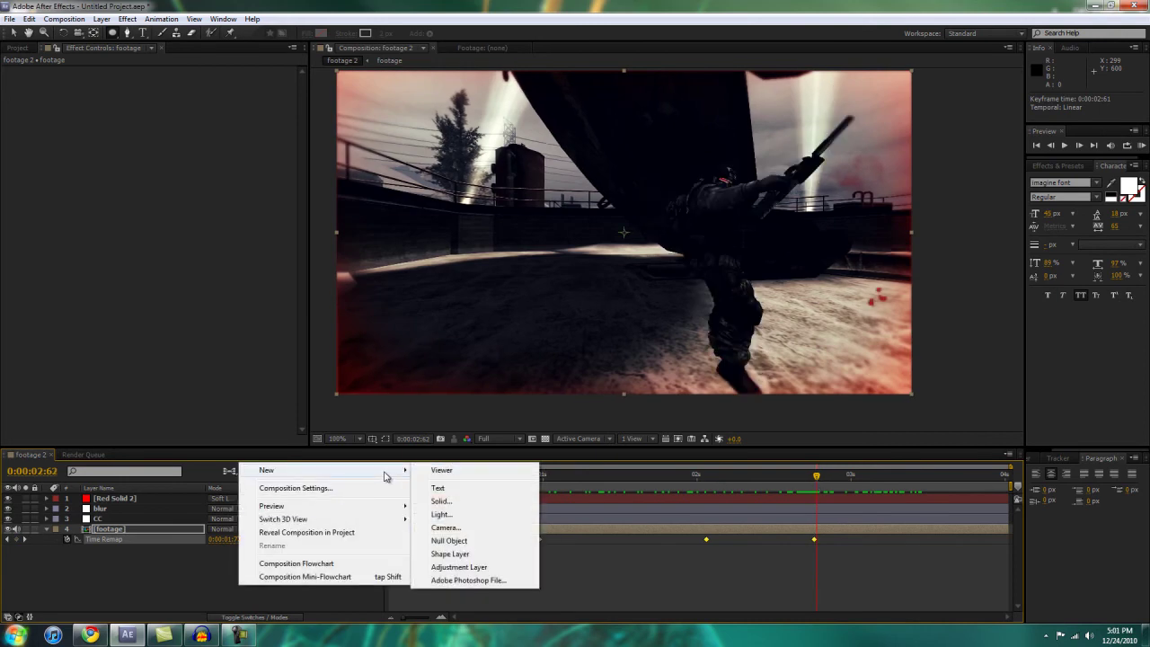
pyautogui.click(456, 503)
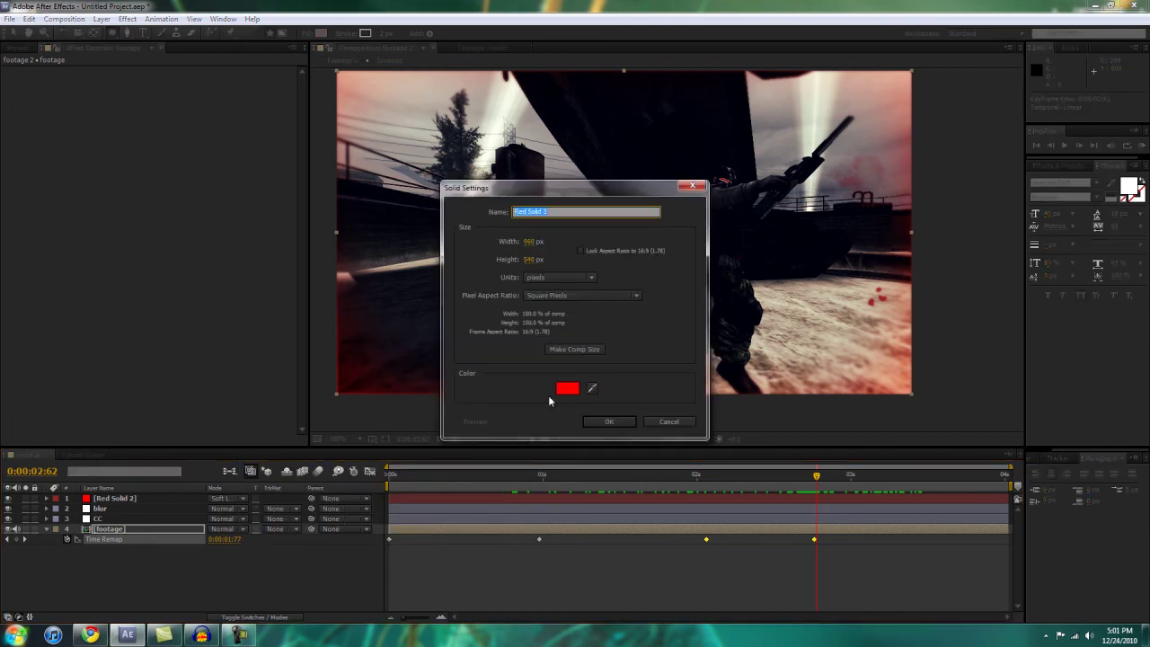
pyautogui.click(567, 388)
pyautogui.moveTo(271, 365); pyautogui.dragTo(152, 436)
pyautogui.click(415, 264)
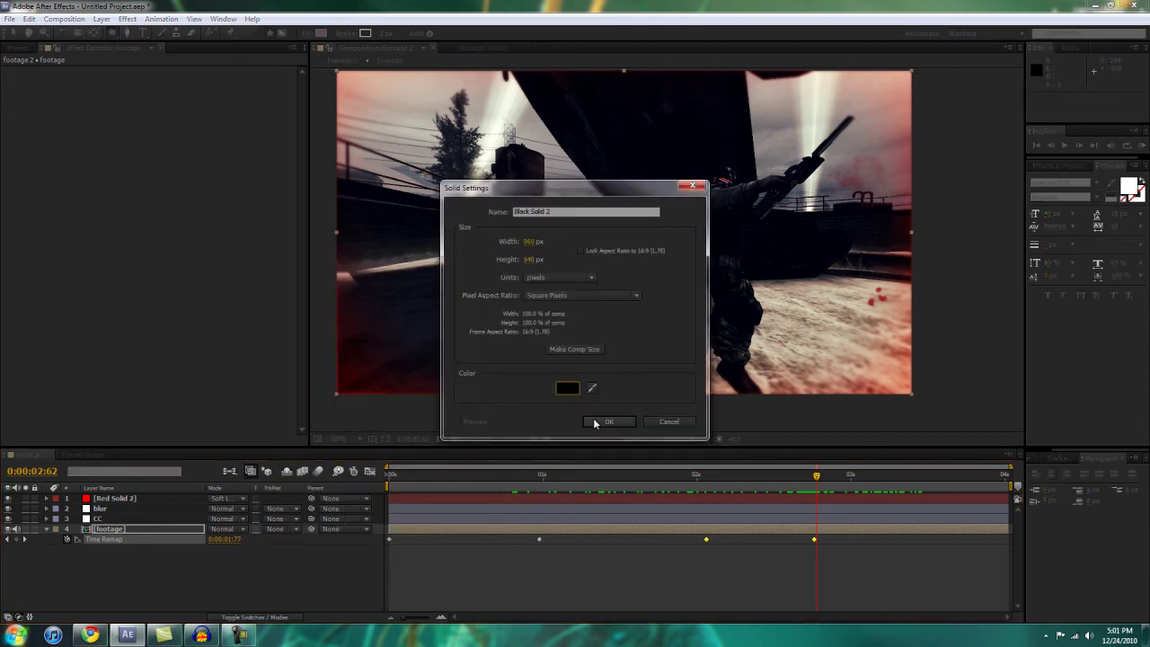
pyautogui.click(609, 422)
# Draw a wide rectangular mask across the middle of the black solid, extending past both sides, and set it to Subtract.
pyautogui.scroll(3, 591, 205)
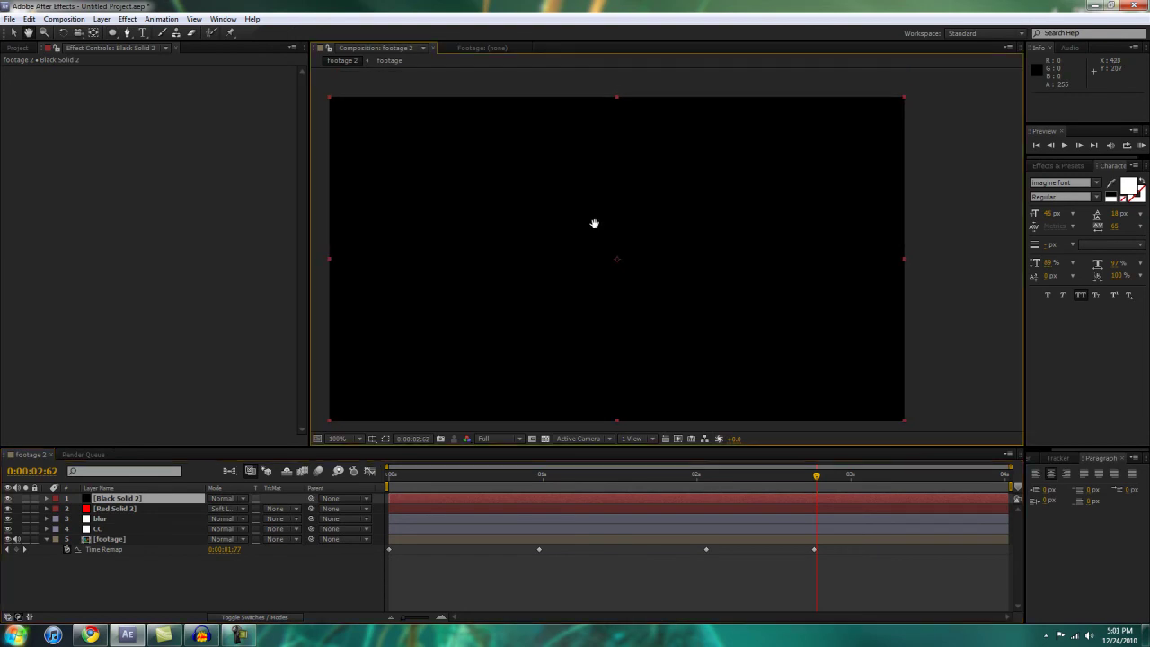
pyautogui.moveTo(116, 36); pyautogui.dragTo(162, 34)
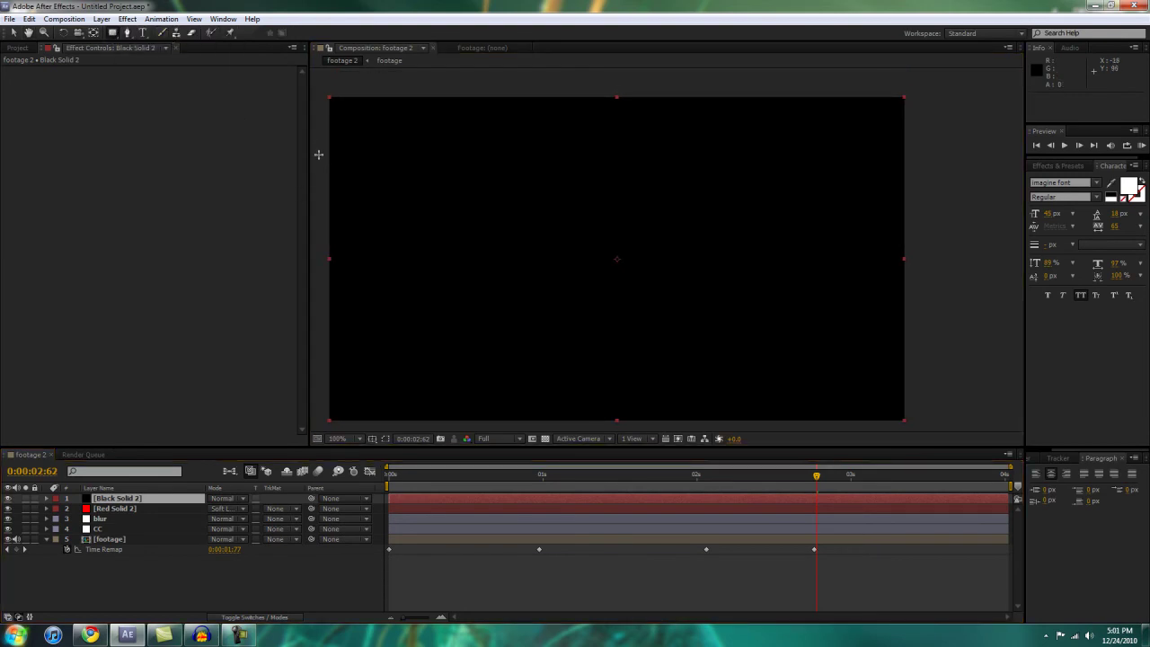
pyautogui.moveTo(320, 161); pyautogui.dragTo(932, 355)
pyautogui.press(',')
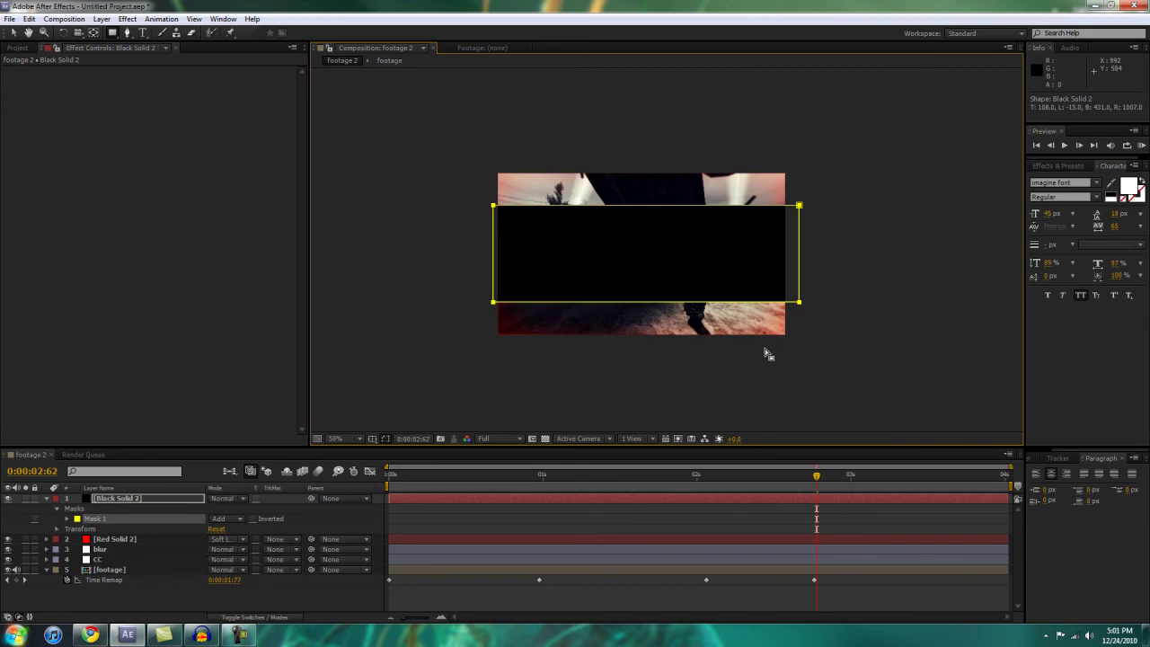
pyautogui.click(226, 520)
pyautogui.click(261, 557)
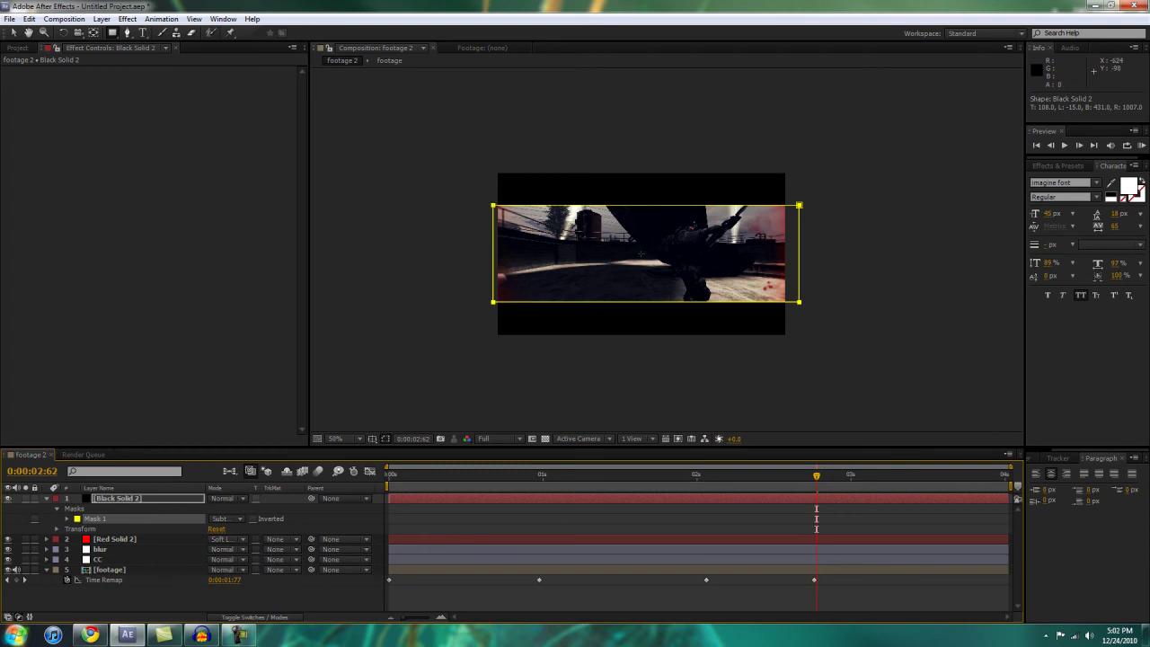
# Move the black solid's mask slightly down and raise its upper edge to even out the two letterbox bars.
pyautogui.moveTo(493, 306); pyautogui.dragTo(493, 317)
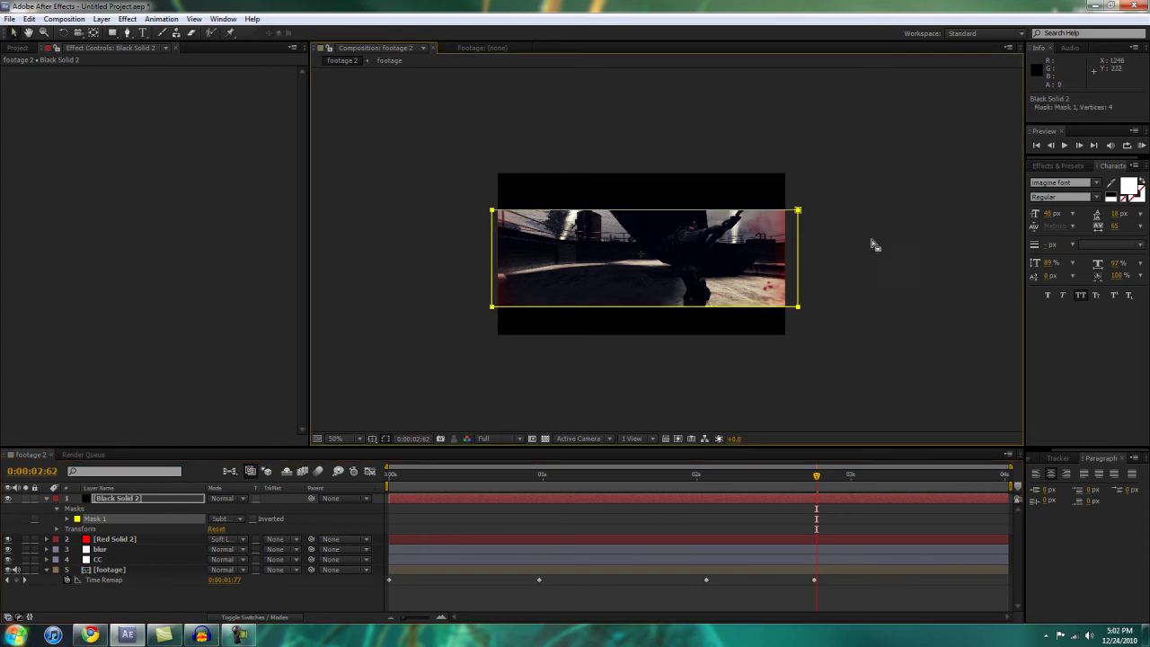
pyautogui.click(796, 212)
pyautogui.click(493, 211)
pyautogui.moveTo(799, 212); pyautogui.dragTo(799, 199)
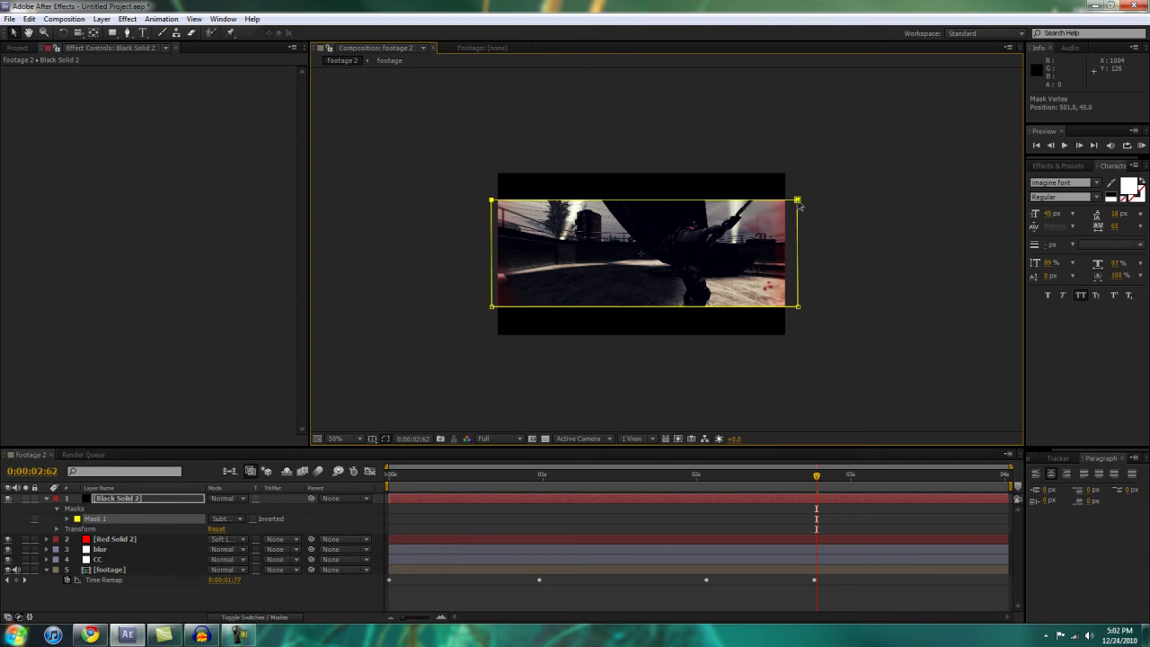
pyautogui.click(795, 232)
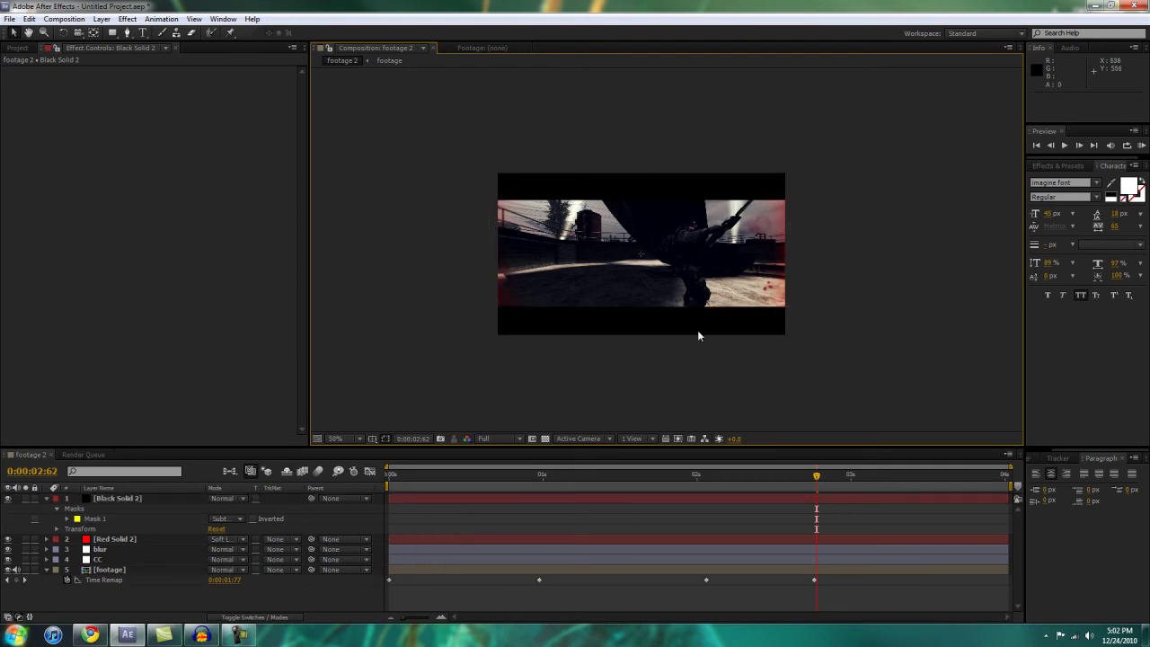
# Trim the black solid to start at 0:00:02:62 and end at about 0:00:03:12.
pyautogui.click(820, 501)
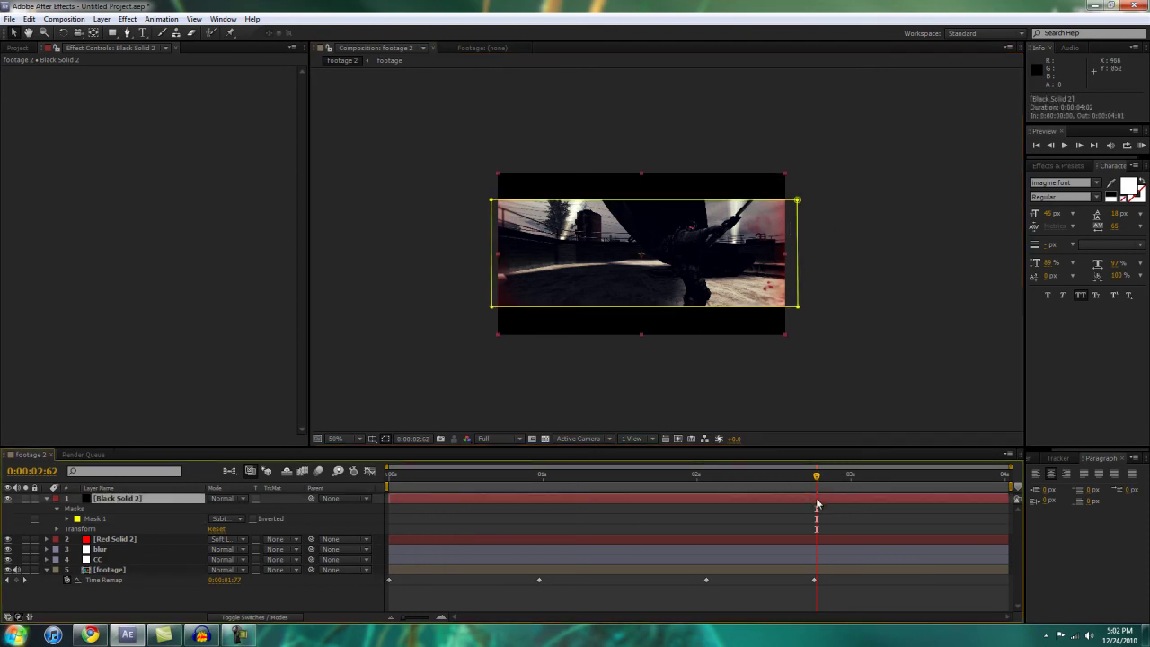
pyautogui.hotkey('alt', '[')
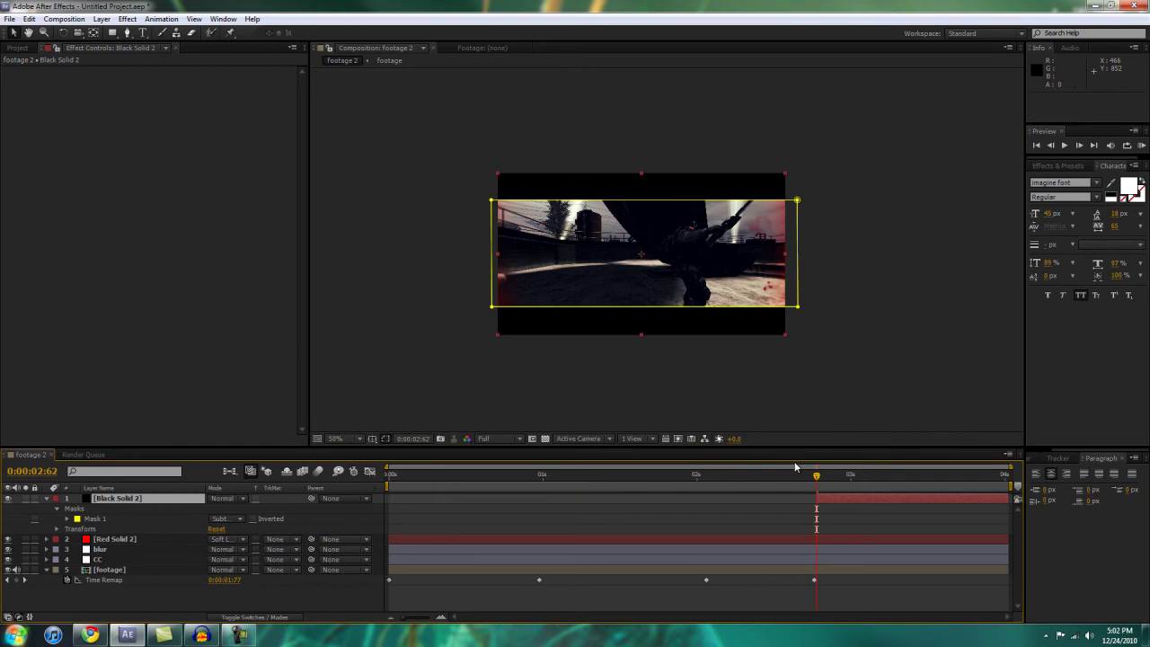
pyautogui.click(840, 479)
pyautogui.moveTo(842, 481); pyautogui.dragTo(923, 500)
pyautogui.hotkey('alt', ']')
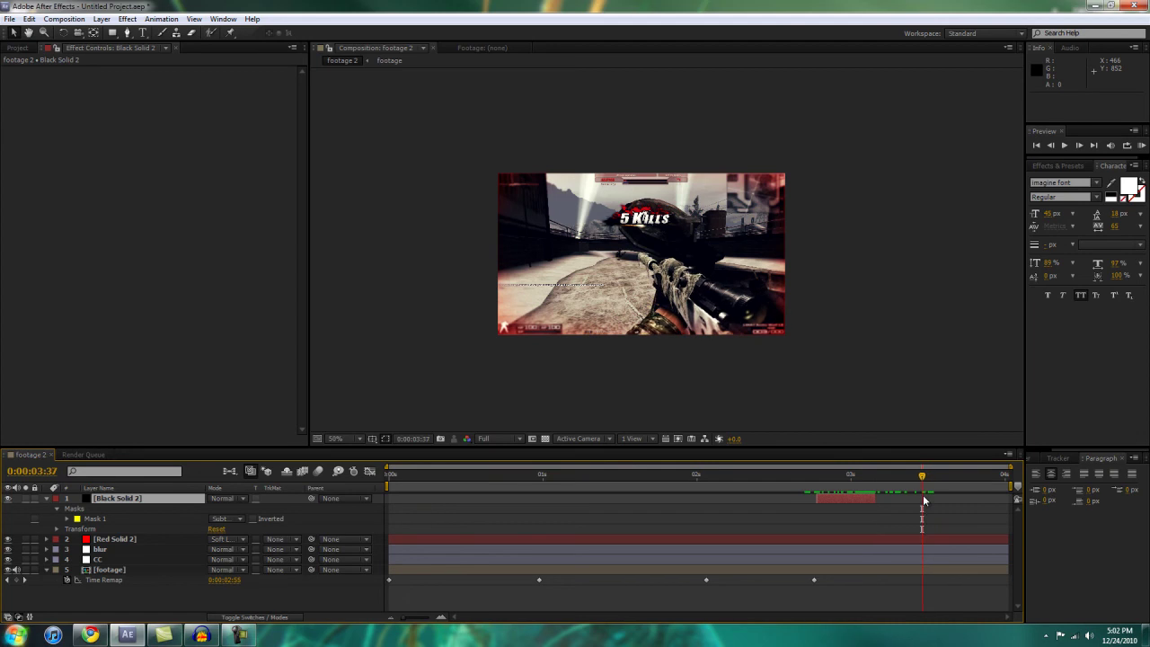
# Set the current time to 0:00:02:59 and add the dust image as the topmost layer of the composition.
pyautogui.click(23, 49)
pyautogui.click(167, 338)
pyautogui.moveTo(824, 486); pyautogui.dragTo(811, 486)
pyautogui.moveTo(41, 201); pyautogui.dragTo(180, 496)
# Scale the dust layer to 59% width and 34% height so that it just covers the frame.
pyautogui.press(',')
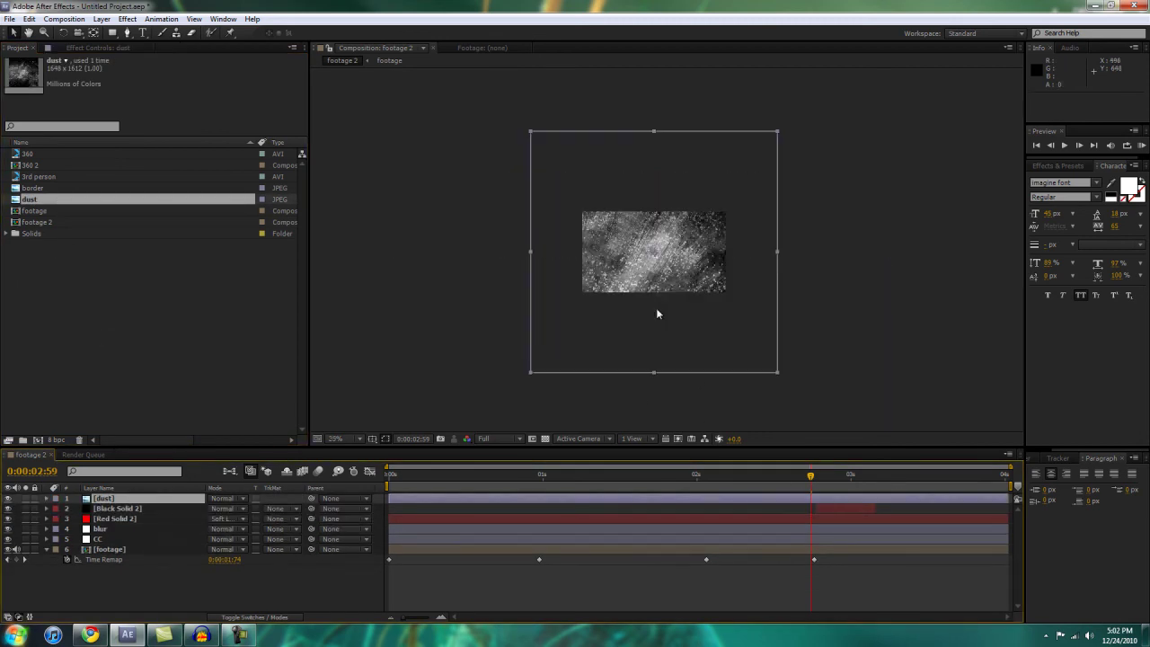
pyautogui.moveTo(779, 372); pyautogui.dragTo(724, 295)
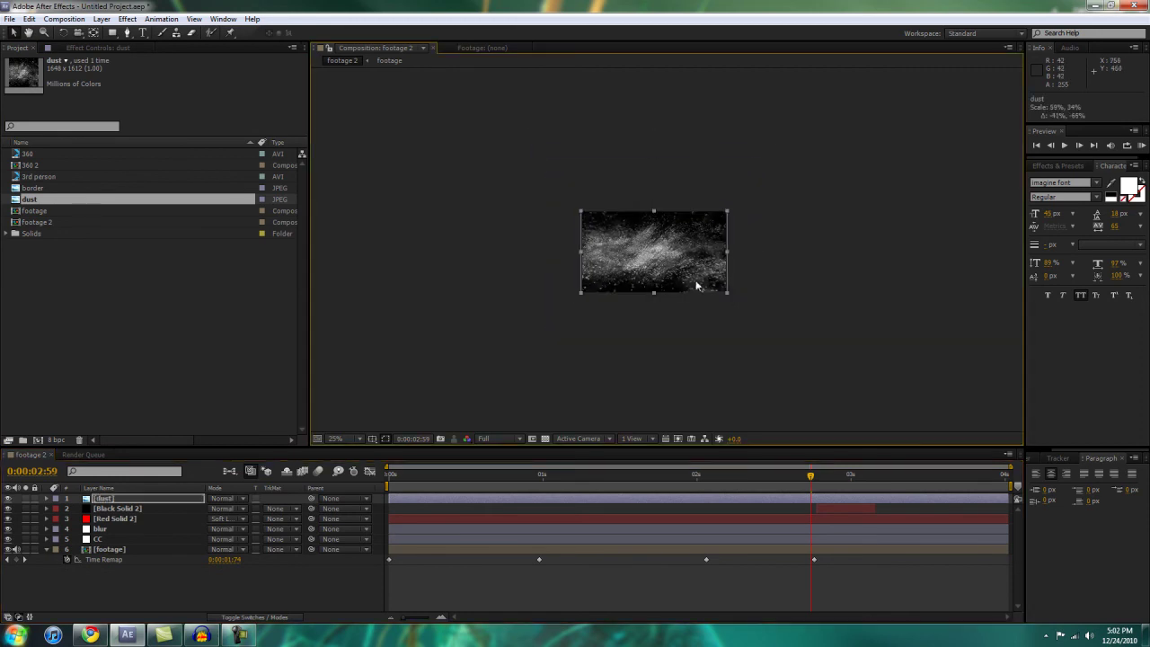
pyautogui.press('.')
pyautogui.press('.')
pyautogui.moveTo(601, 290); pyautogui.dragTo(638, 275)
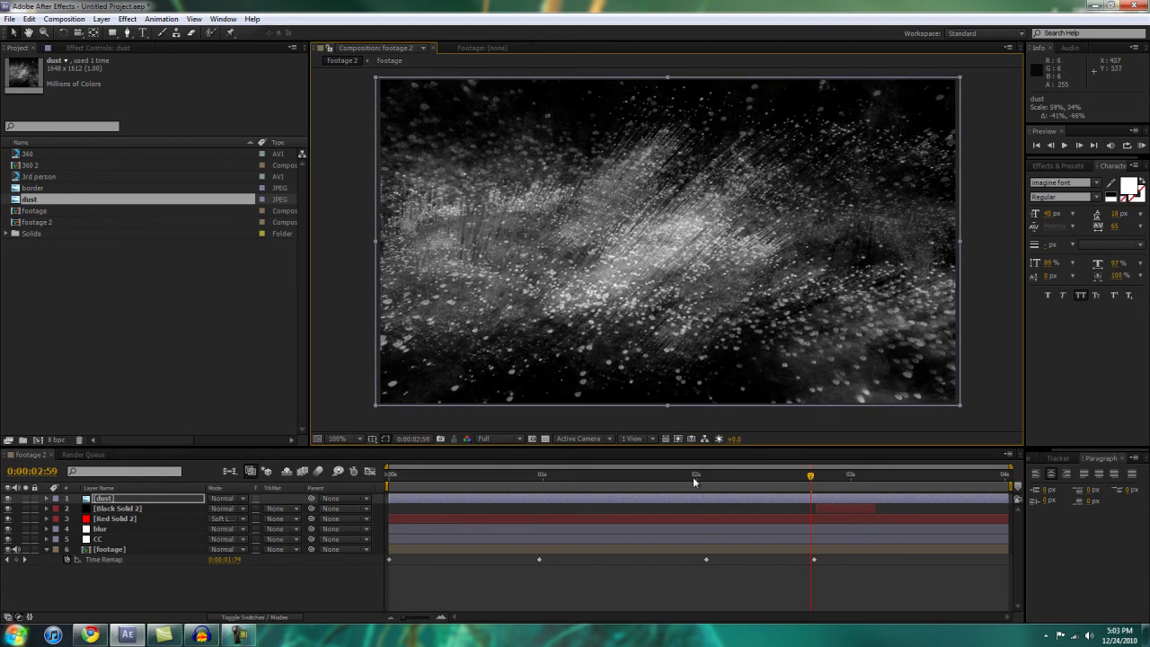
# Trim the dust layer to the black solid's time span, ending at 0:00:03:12, and set its blending mode to Screen.
pyautogui.click(819, 476)
pyautogui.moveTo(819, 476); pyautogui.dragTo(877, 487)
pyautogui.hotkey('alt', '[')
pyautogui.hotkey('alt', ']')
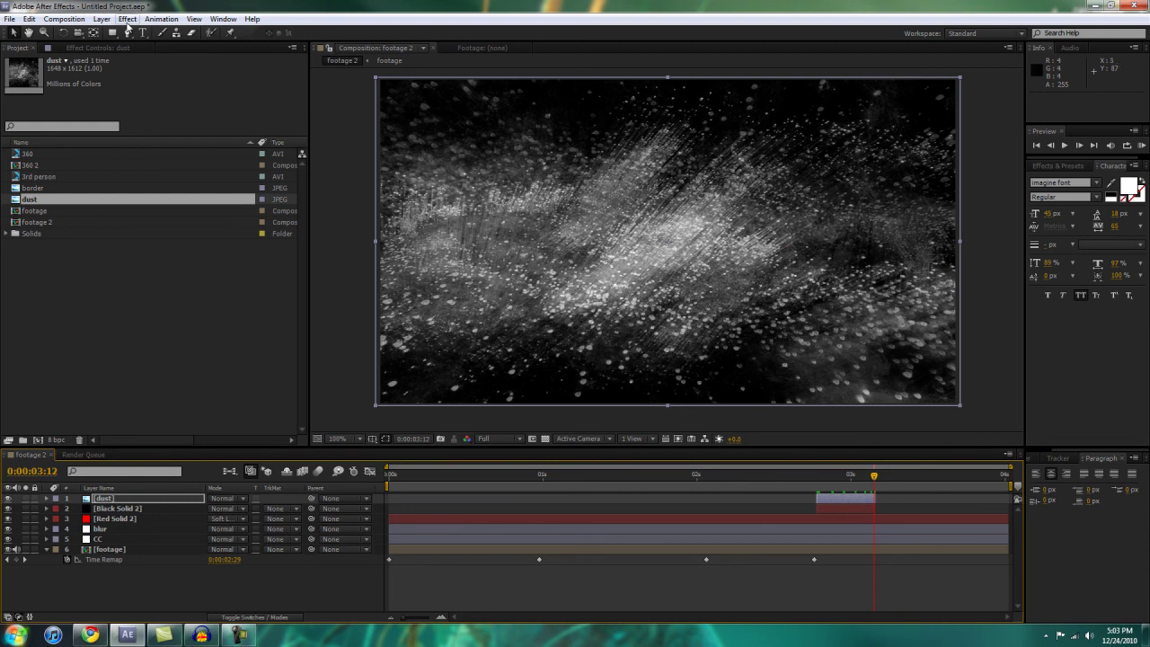
pyautogui.click(227, 499)
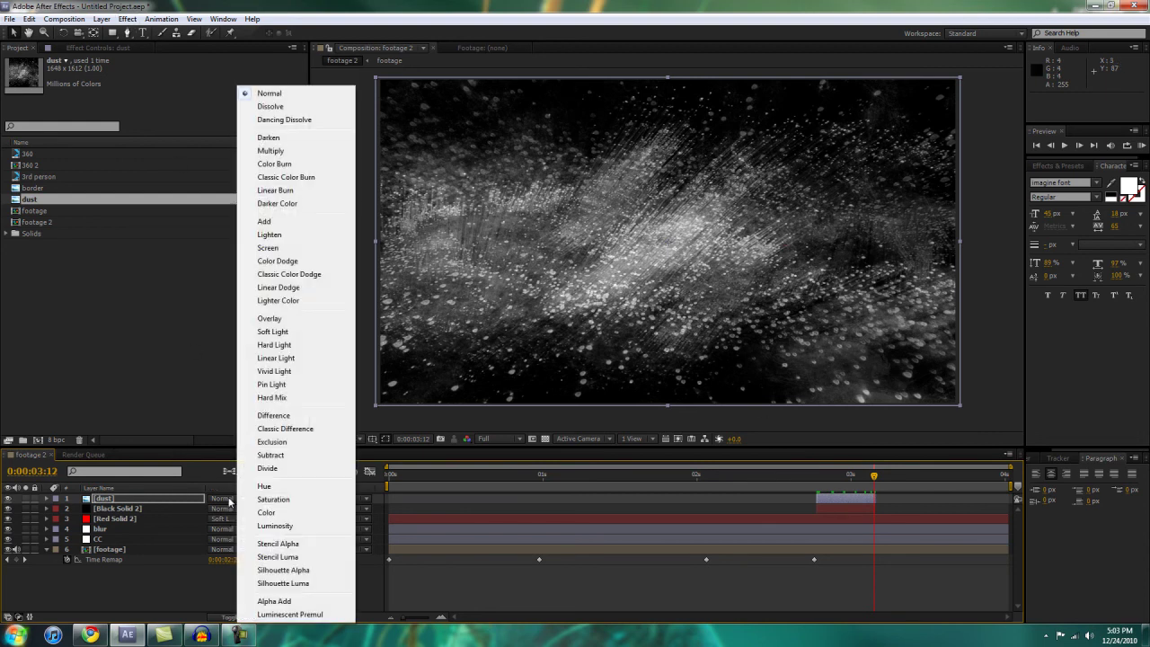
pyautogui.click(268, 248)
# Apply the Levels effect to the dust layer and raise its Input Black to 163.
pyautogui.click(134, 19)
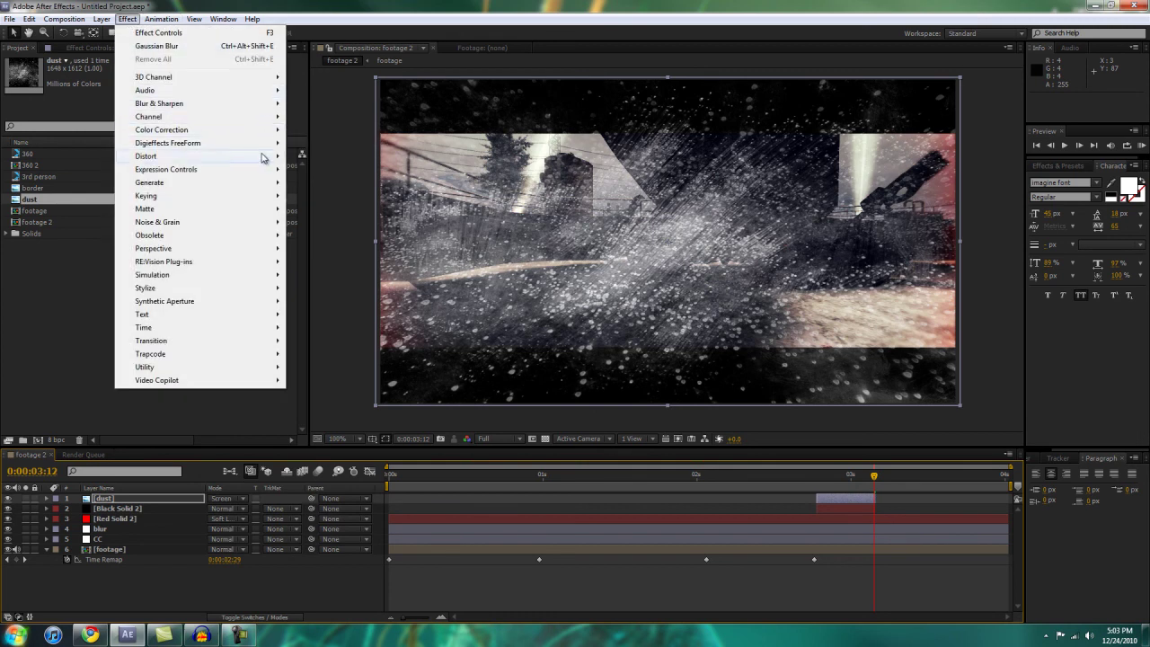
pyautogui.moveTo(270, 131)
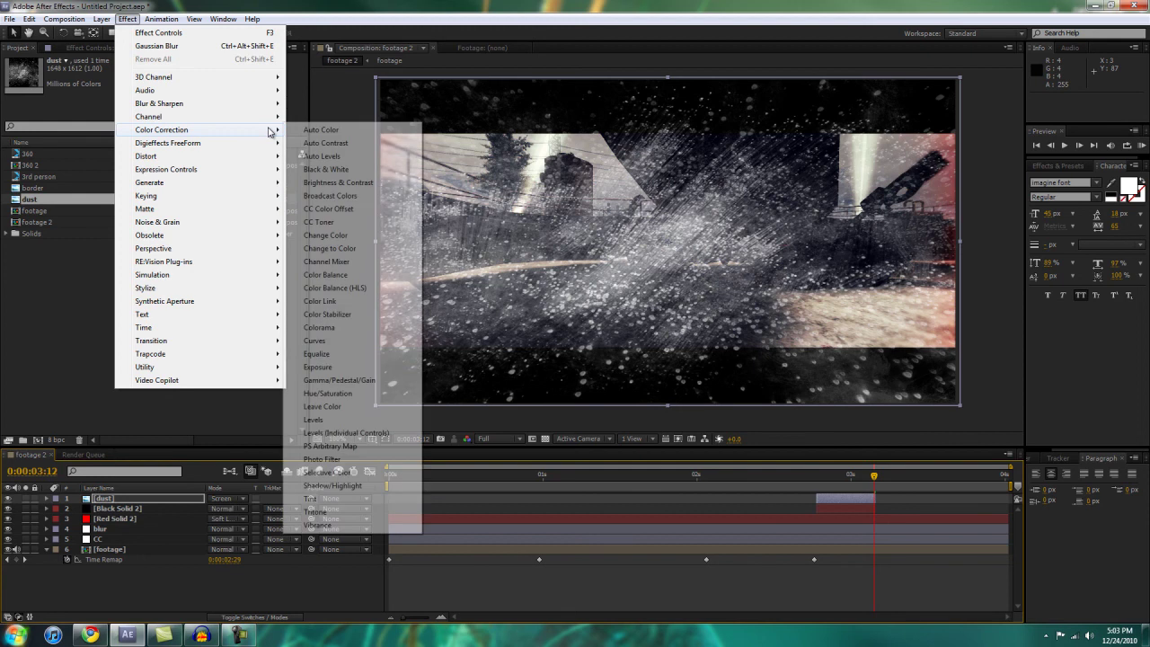
pyautogui.click(329, 420)
pyautogui.moveTo(36, 145); pyautogui.dragTo(135, 149)
# Move the dust layer below the black solid, set its opacity to 25%, and check the frame at 0:00:02:63.
pyautogui.moveTo(171, 496)
pyautogui.mouseDown()
pyautogui.moveTo(155, 506)
pyautogui.moveTo(163, 514)
pyautogui.mouseUp()
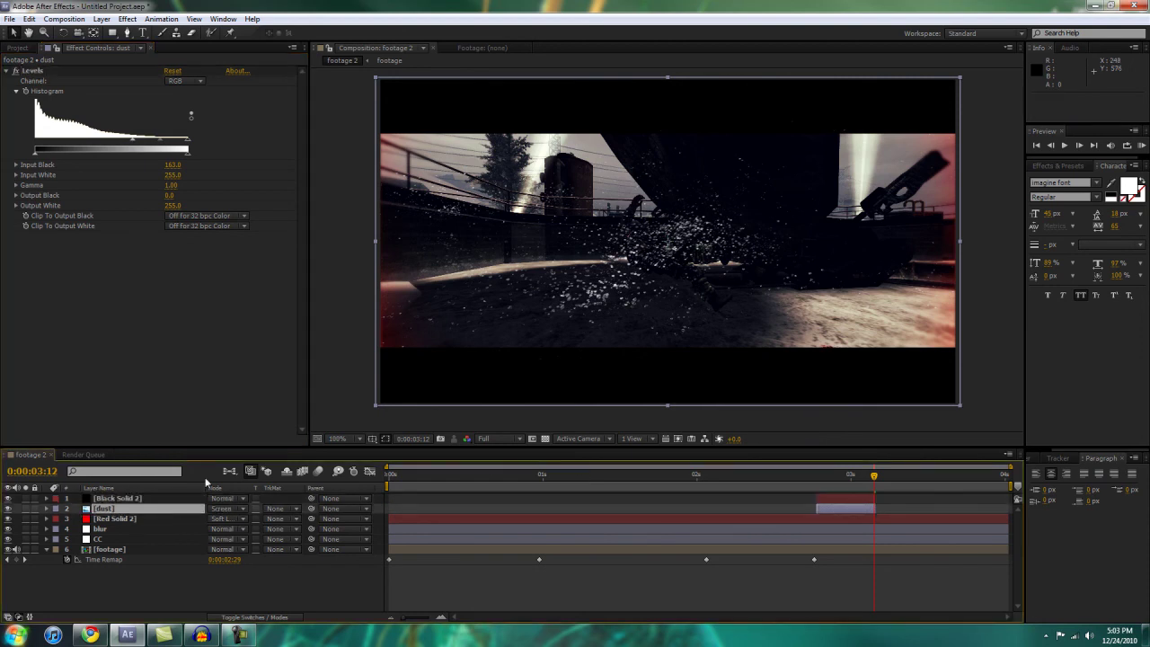
pyautogui.press('t')
pyautogui.click(216, 519)
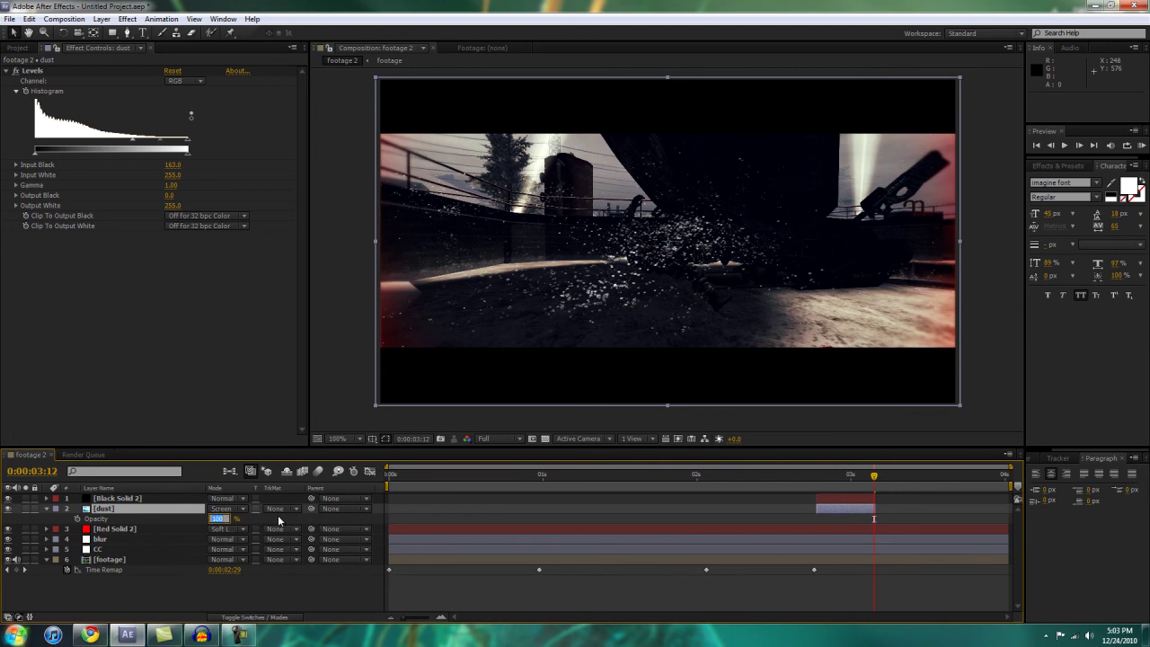
pyautogui.write('25')
pyautogui.press('Return')
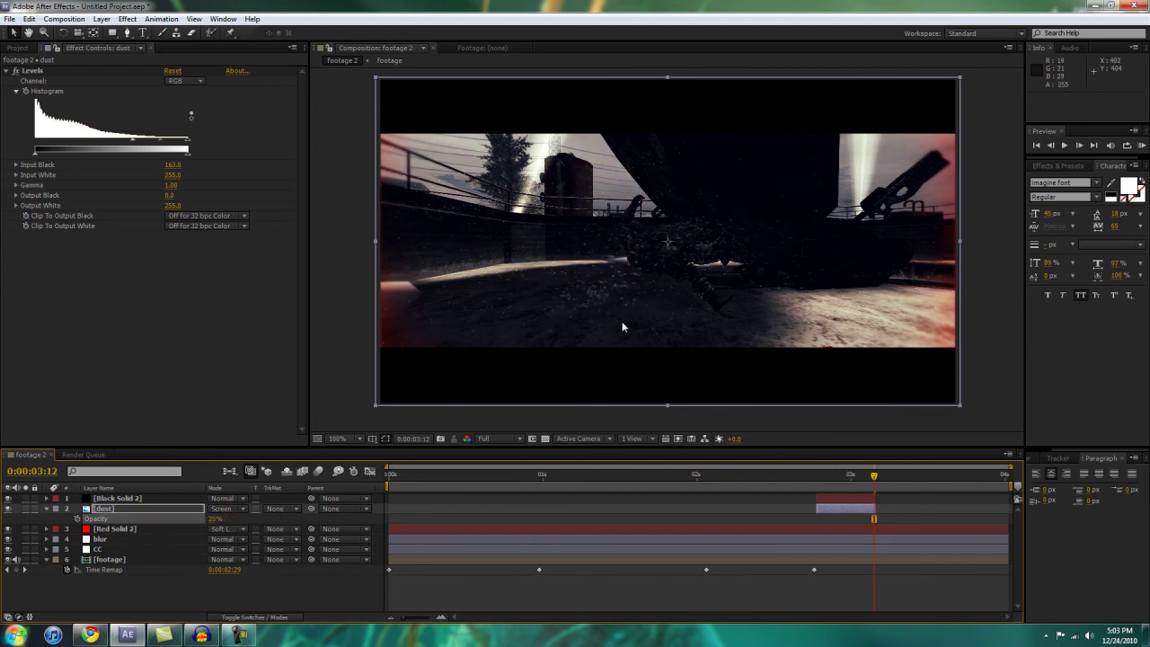
pyautogui.moveTo(830, 481)
pyautogui.mouseDown()
pyautogui.moveTo(842, 477)
pyautogui.moveTo(818, 476)
pyautogui.mouseUp()
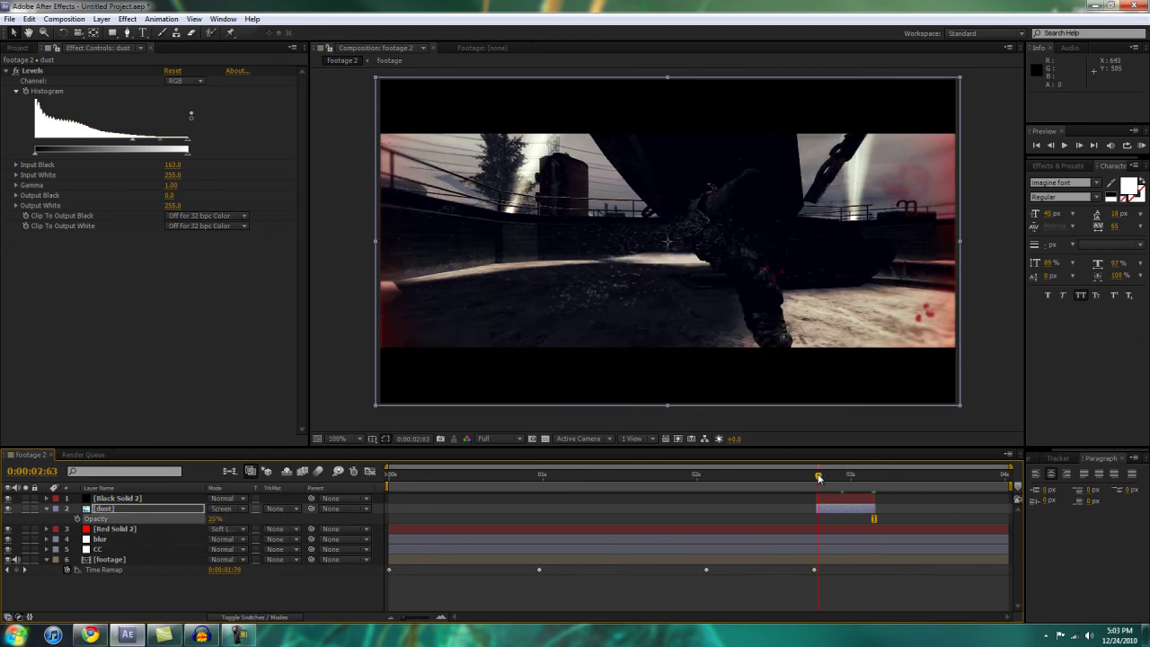
pyautogui.scroll(-2, 748, 386)
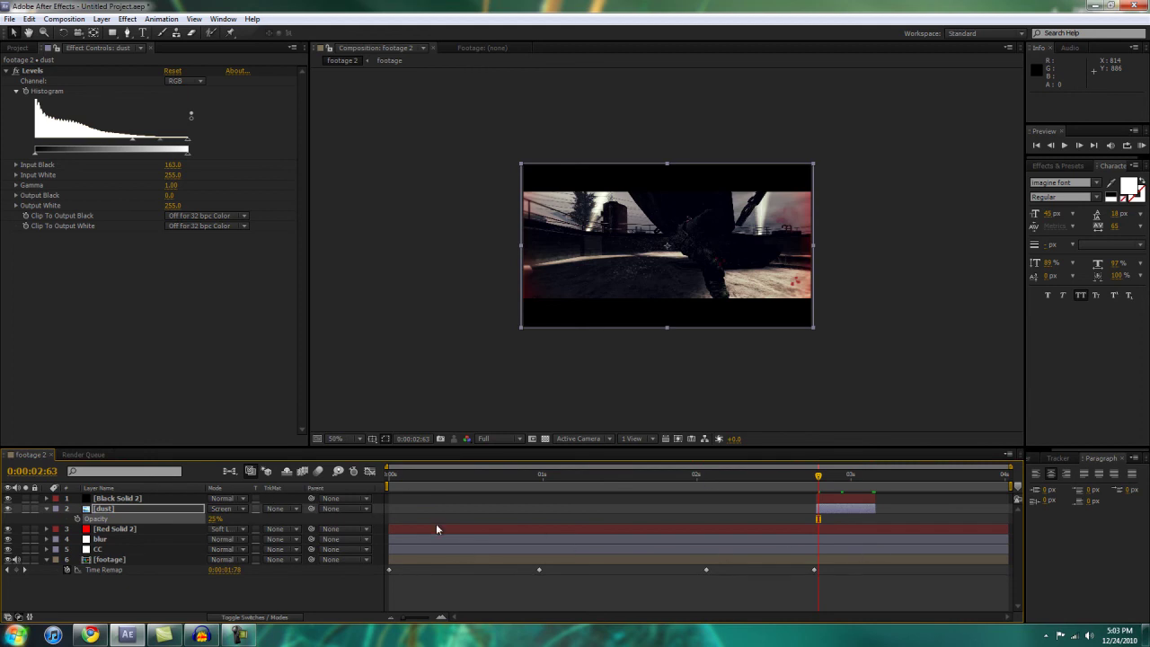
# Add the footage 2 composition to the render queue and accept the Best quality, full resolution render settings.
pyautogui.click(64, 19)
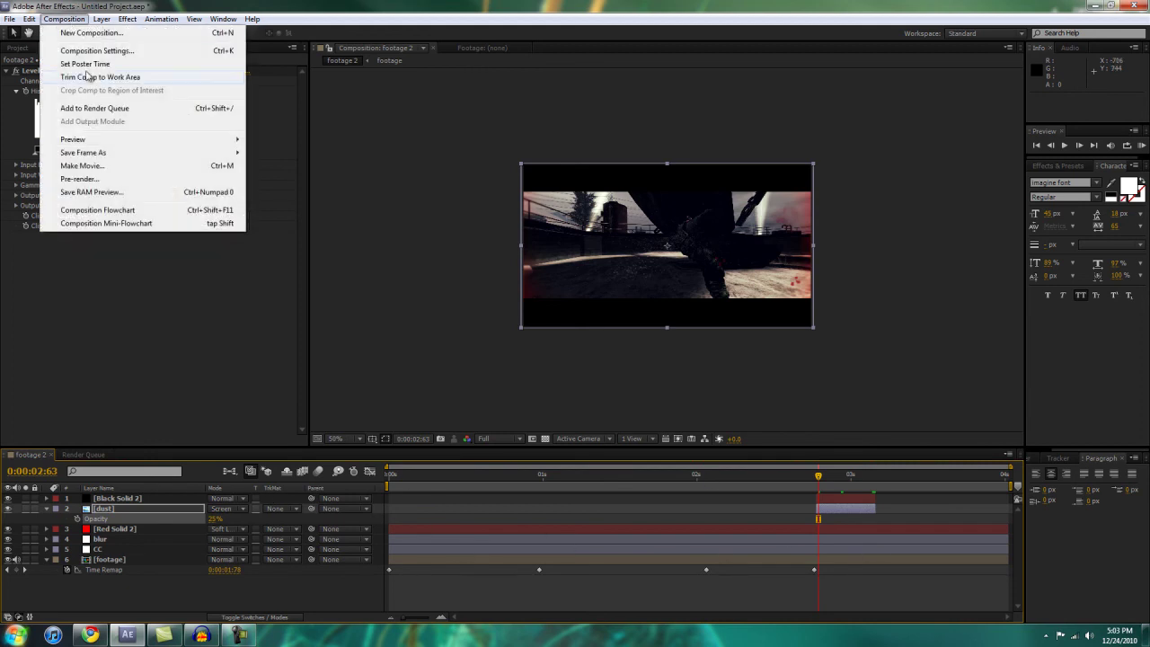
pyautogui.click(92, 124)
pyautogui.click(98, 523)
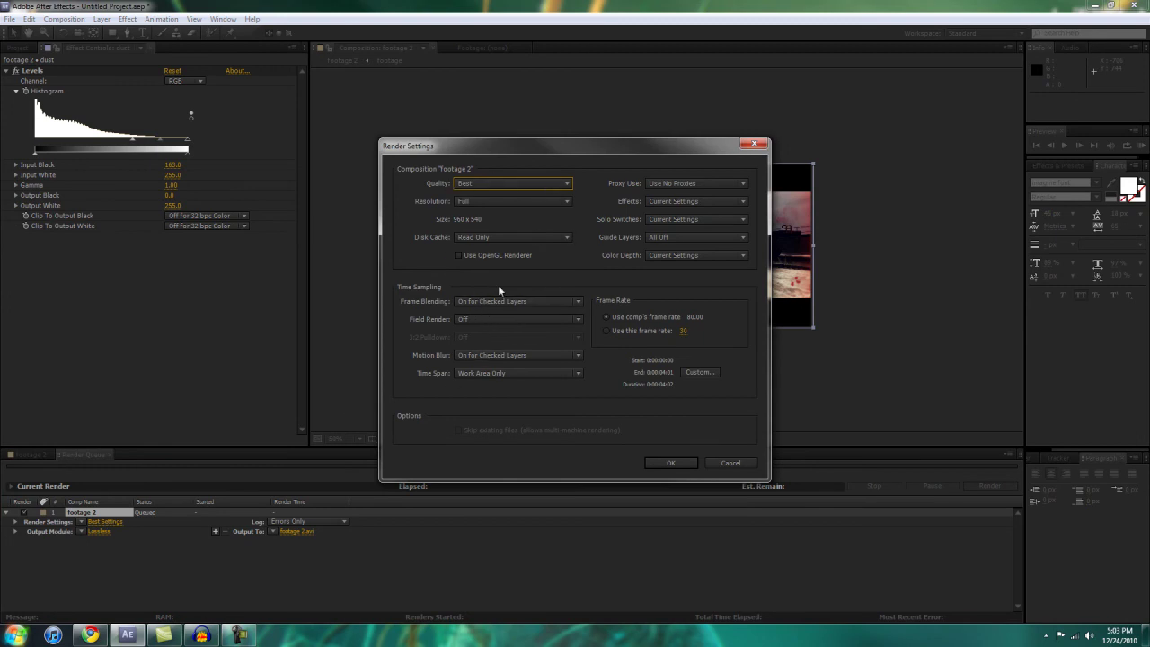
pyautogui.click(666, 463)
# Set the render output to QuickTime format with audio output enabled, saving the movie as footage 2 in the tutorial folder.
pyautogui.click(98, 531)
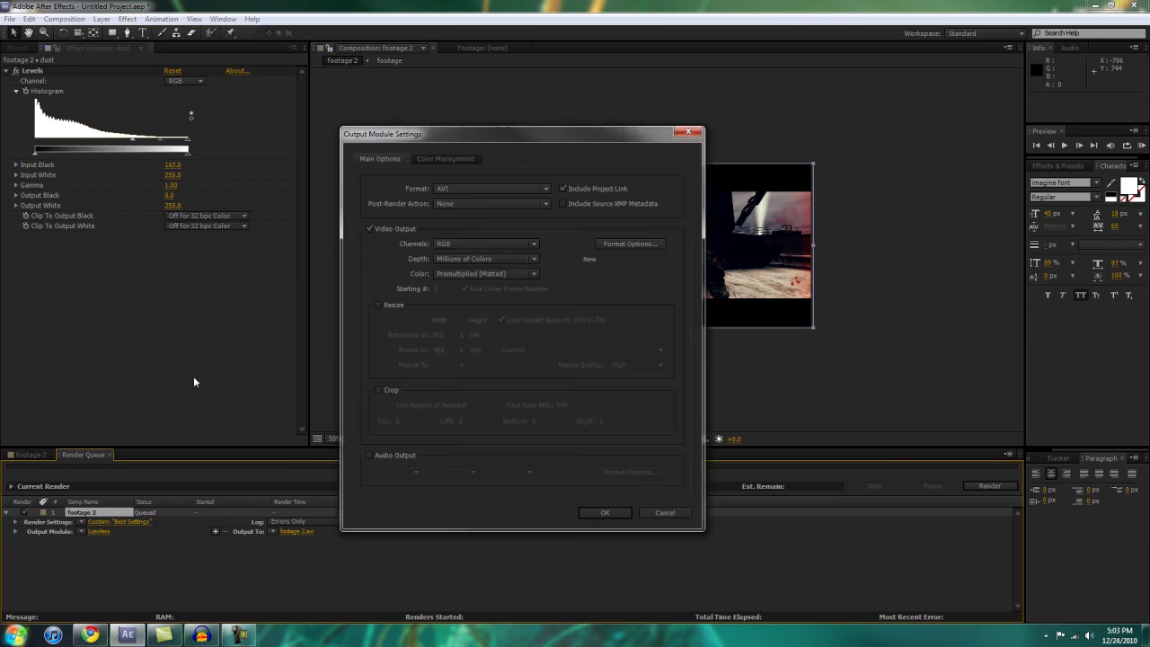
pyautogui.click(490, 189)
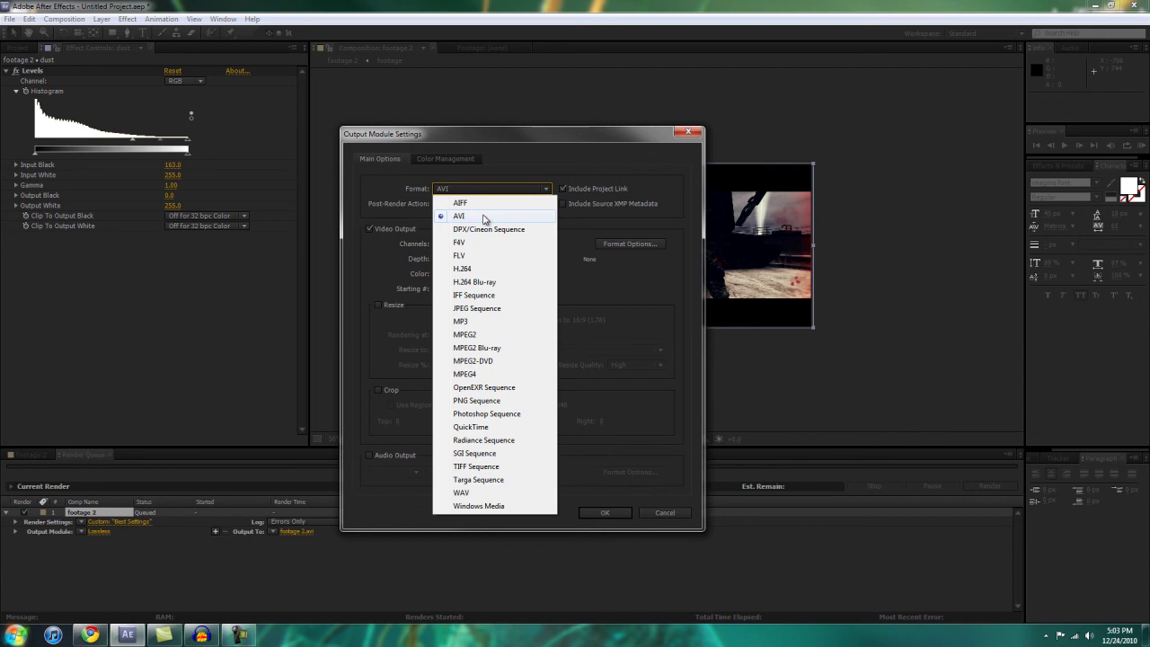
pyautogui.click(476, 427)
pyautogui.click(391, 456)
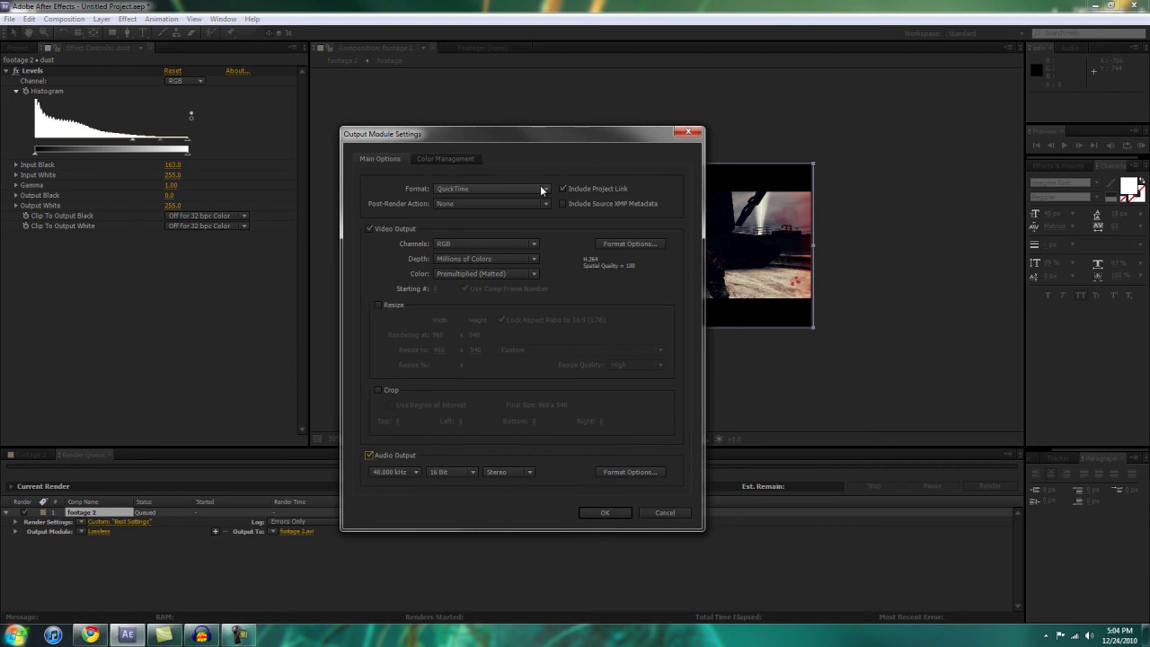
pyautogui.click(605, 514)
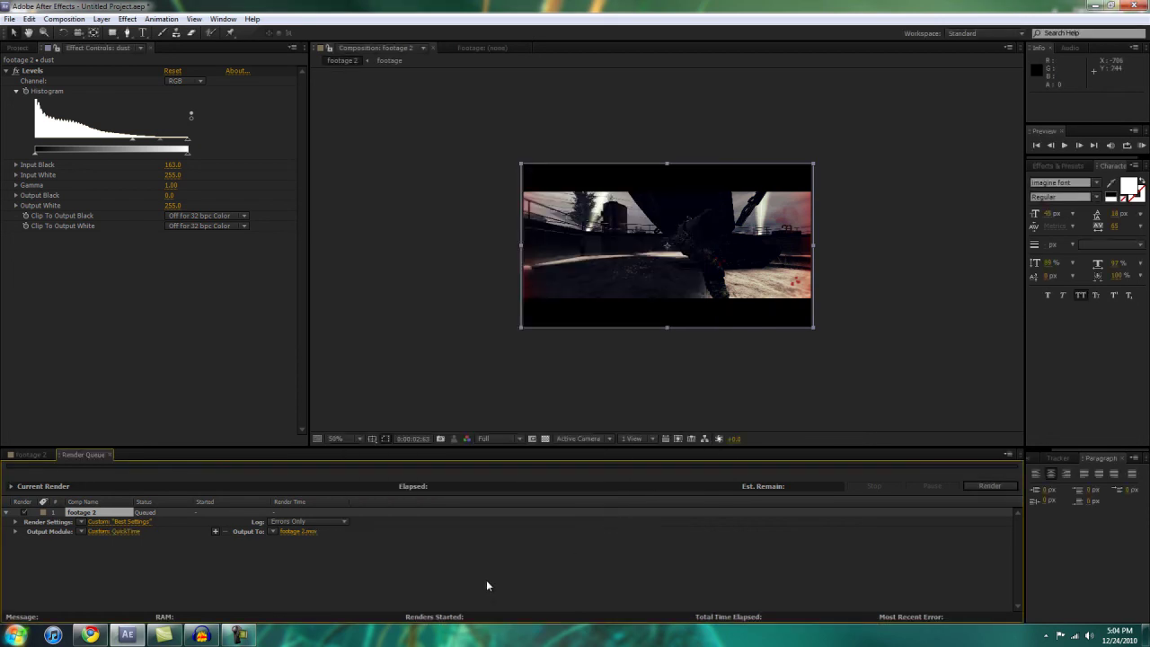
pyautogui.click(304, 533)
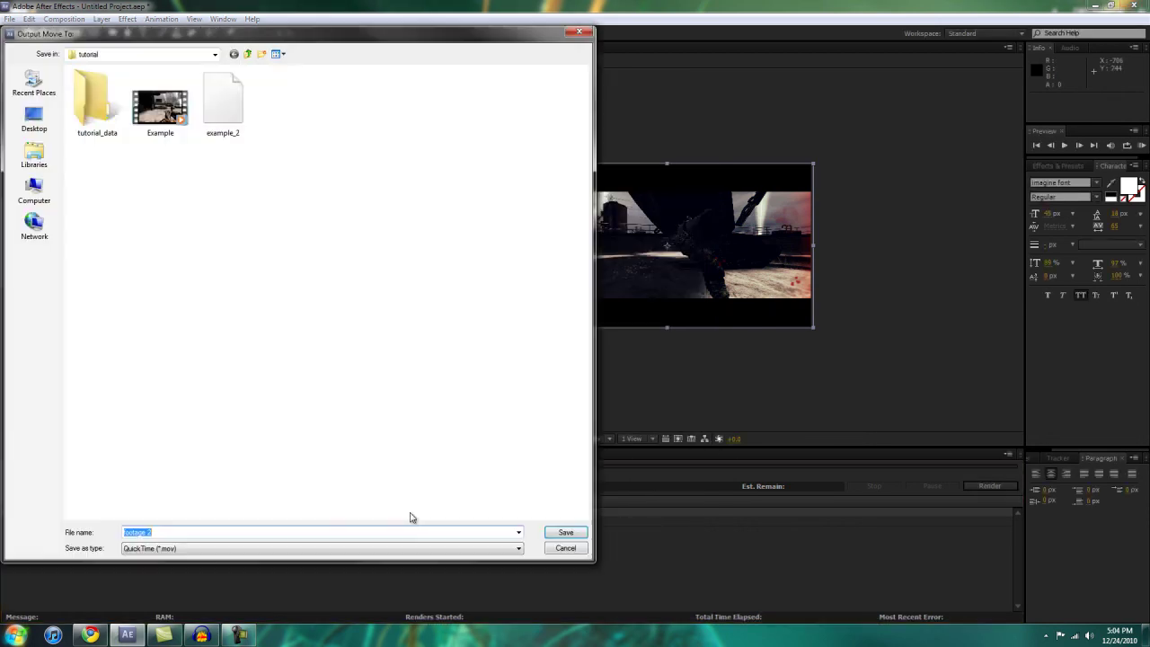
pyautogui.click(565, 532)
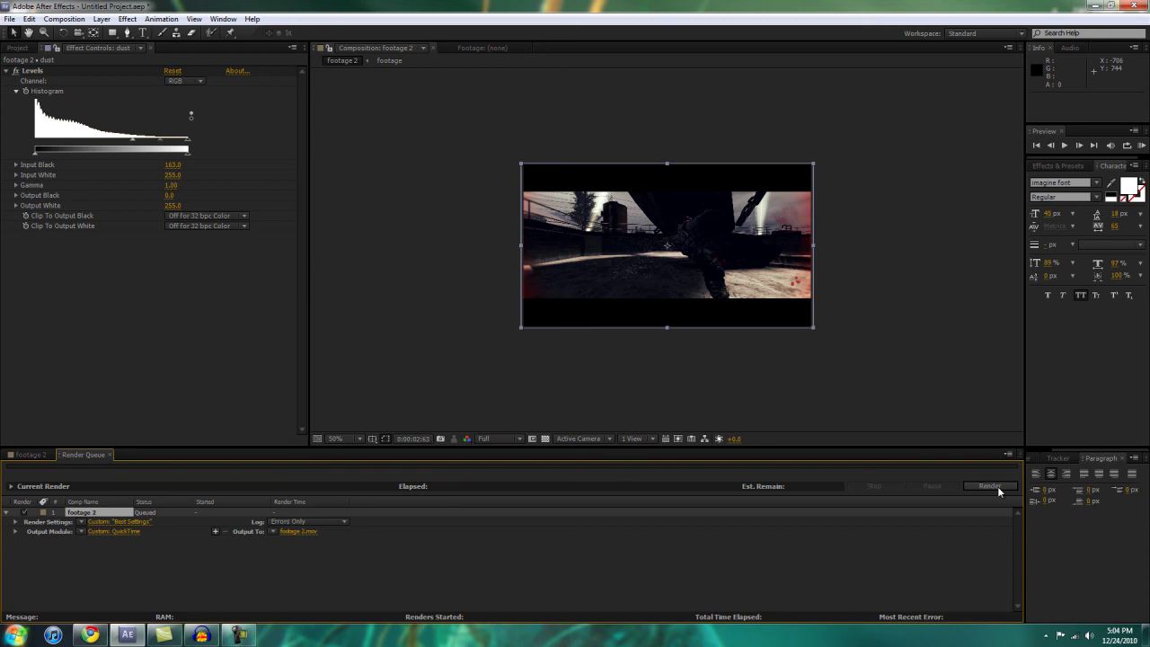
pyautogui.click(70, 20)
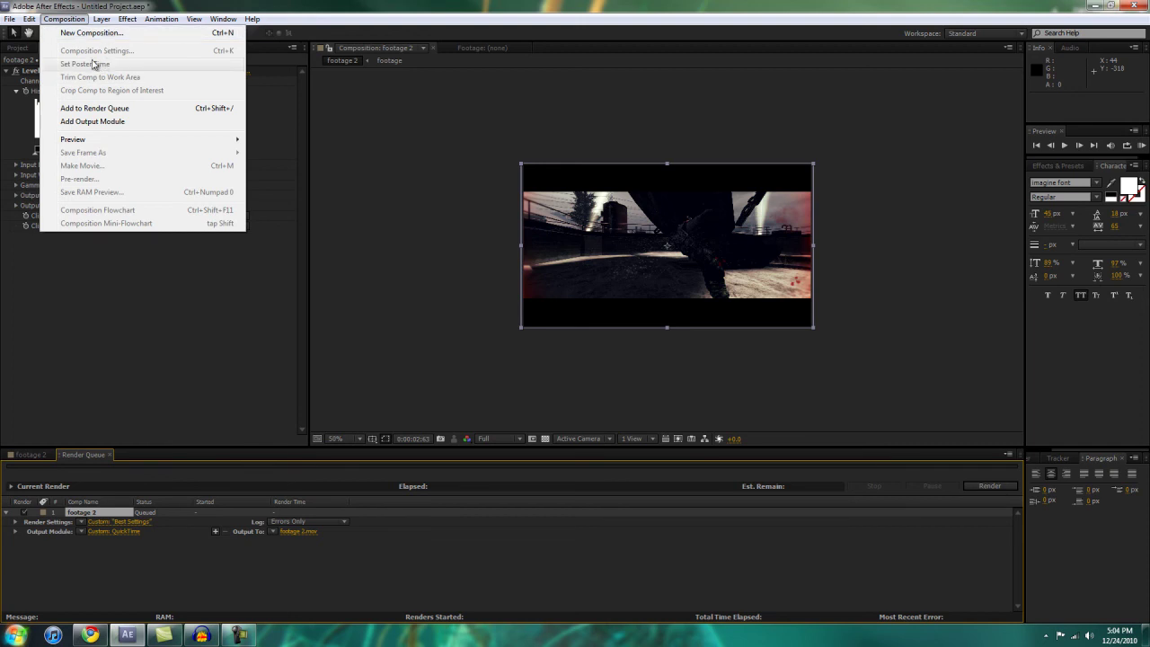
pyautogui.moveTo(98, 27)
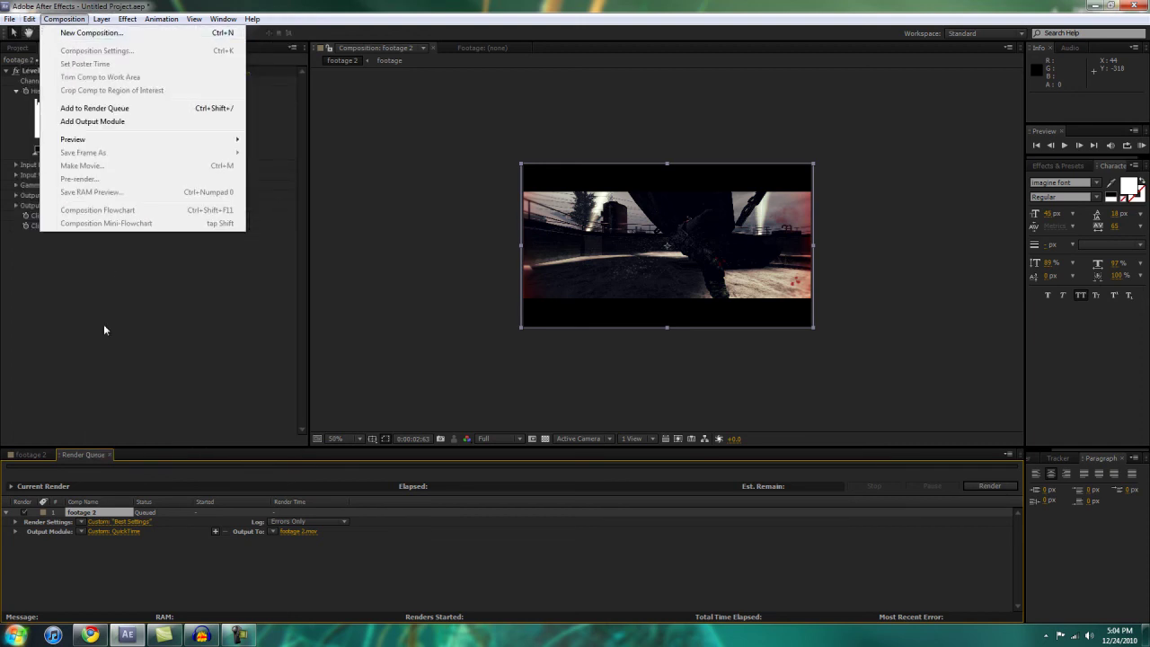
pyautogui.click(205, 355)
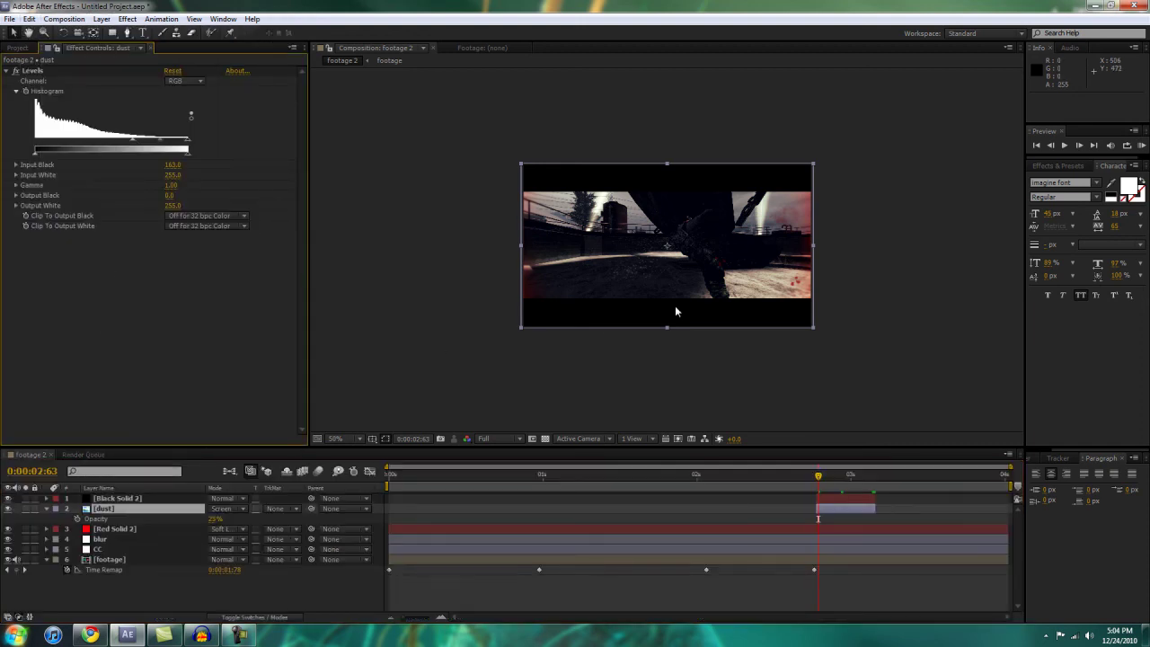